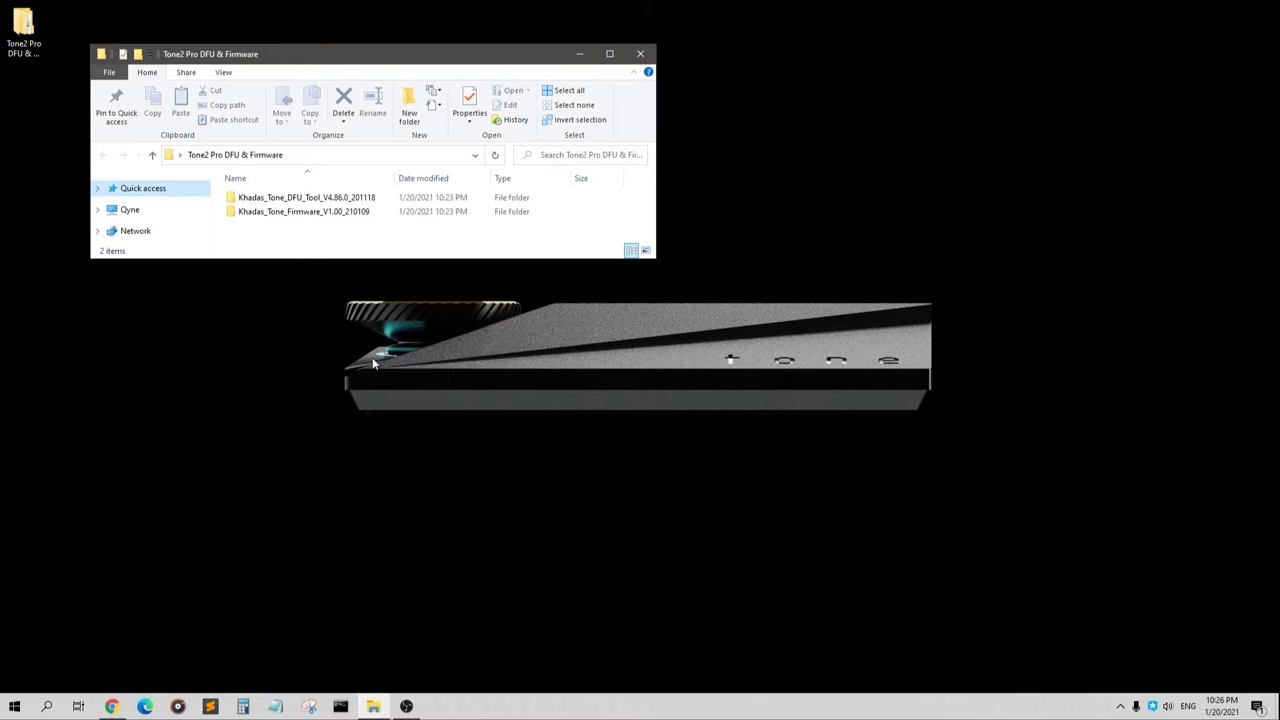
Launch Khadas_Tone_DFU.exe from the Khadas_Tone_DFU_Tool_V4.86.0_201118 folder to view the firmware update window, and close it
double_click(326, 200)
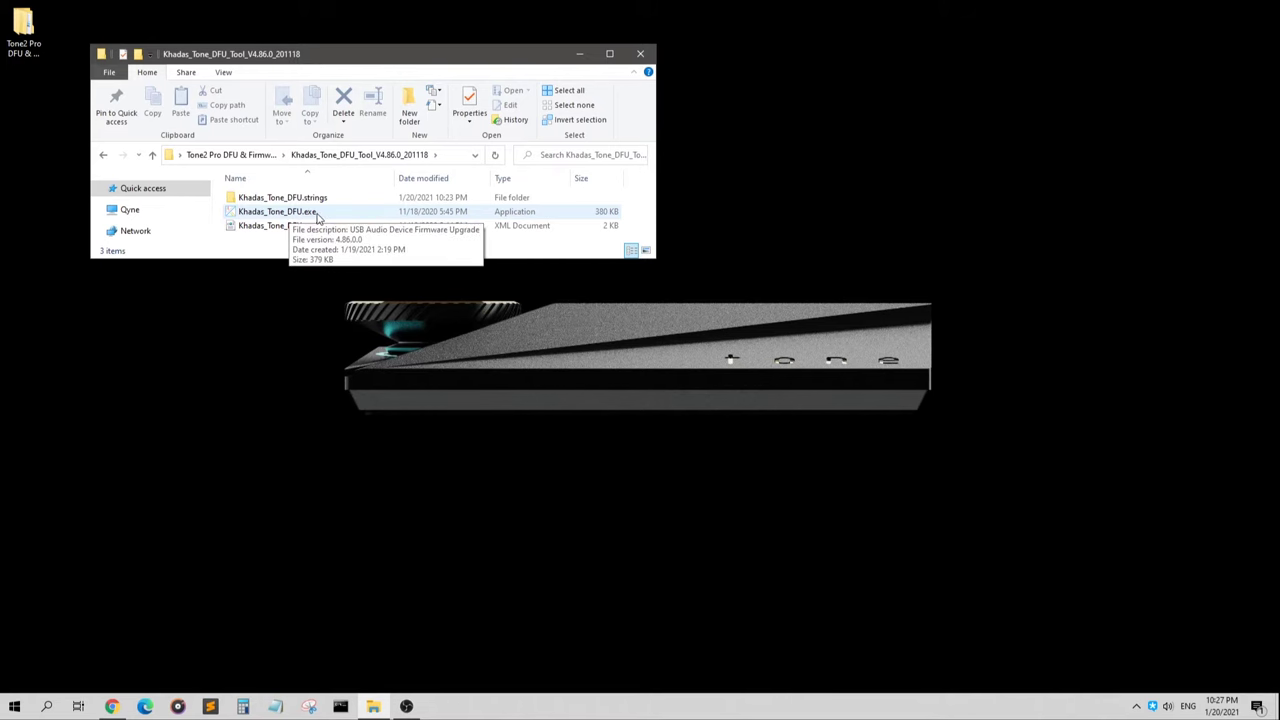
double_click(317, 213)
drag(592, 204, 826, 331)
click(924, 468)
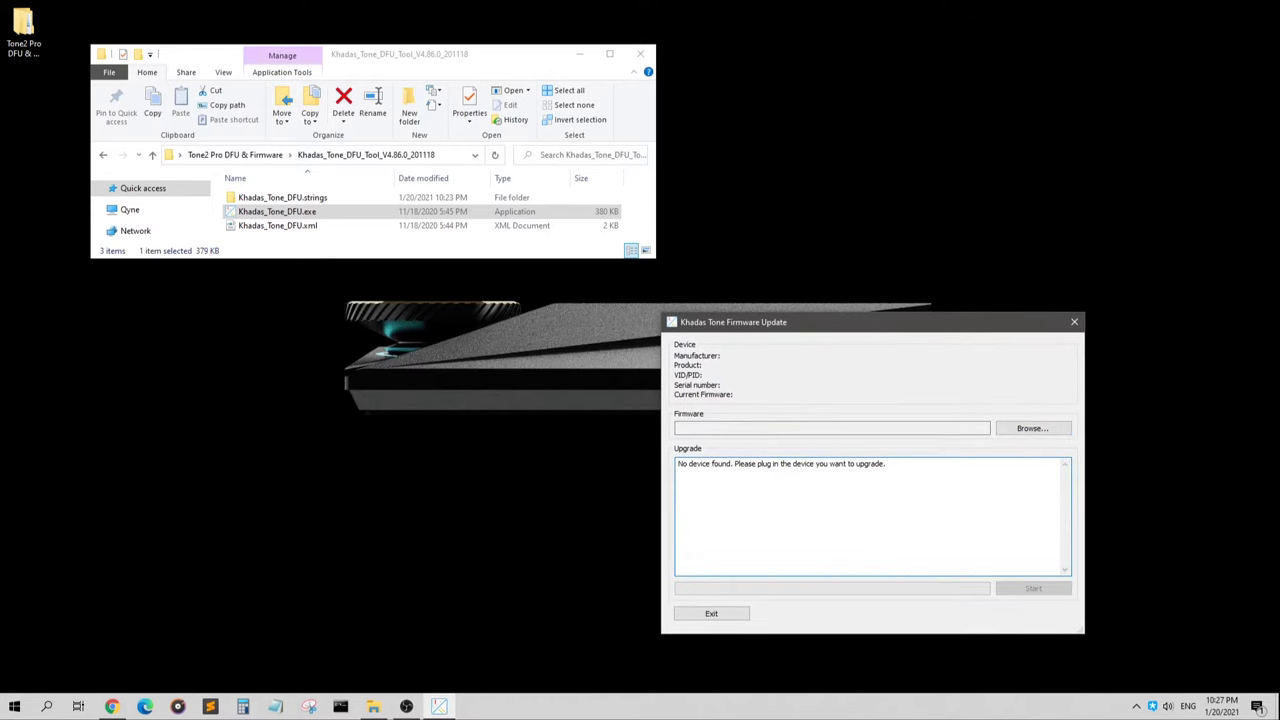
click(1075, 323)
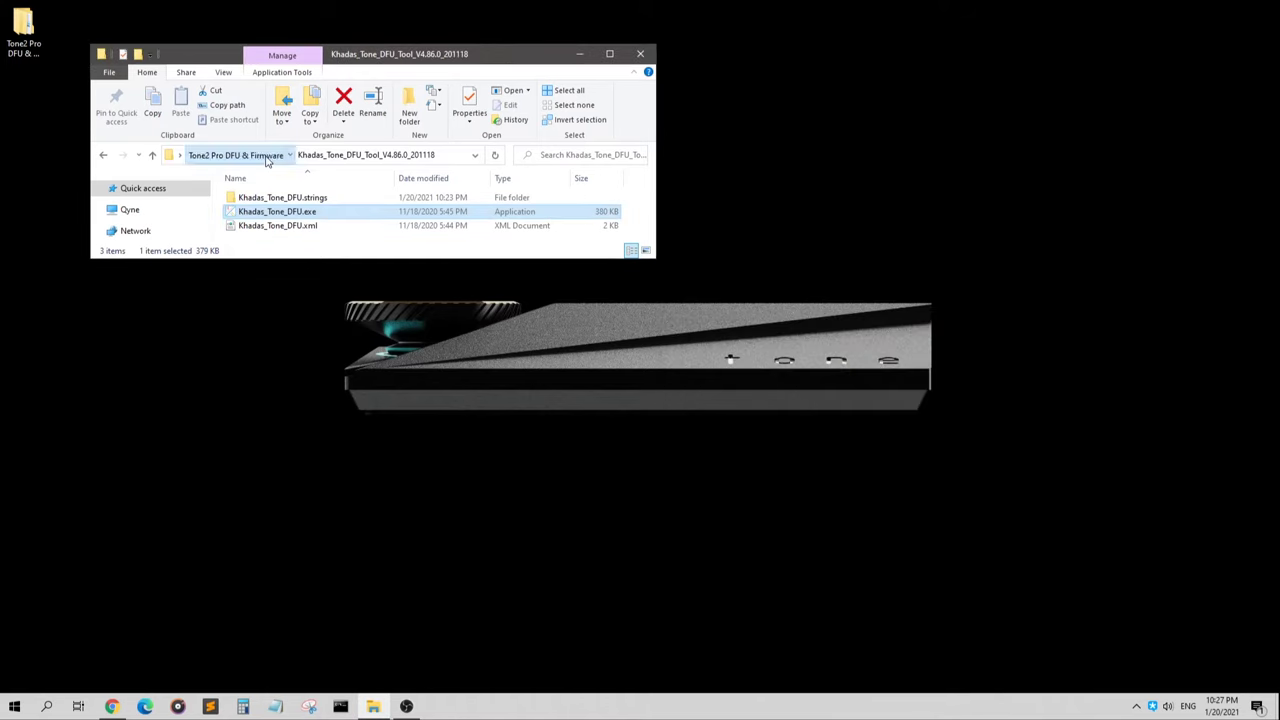
View the .bin file in the Khadas_Tone_Firmware_V1.00_210109 folder and return to the Tone2 Pro DFU & Firmware folder
click(235, 155)
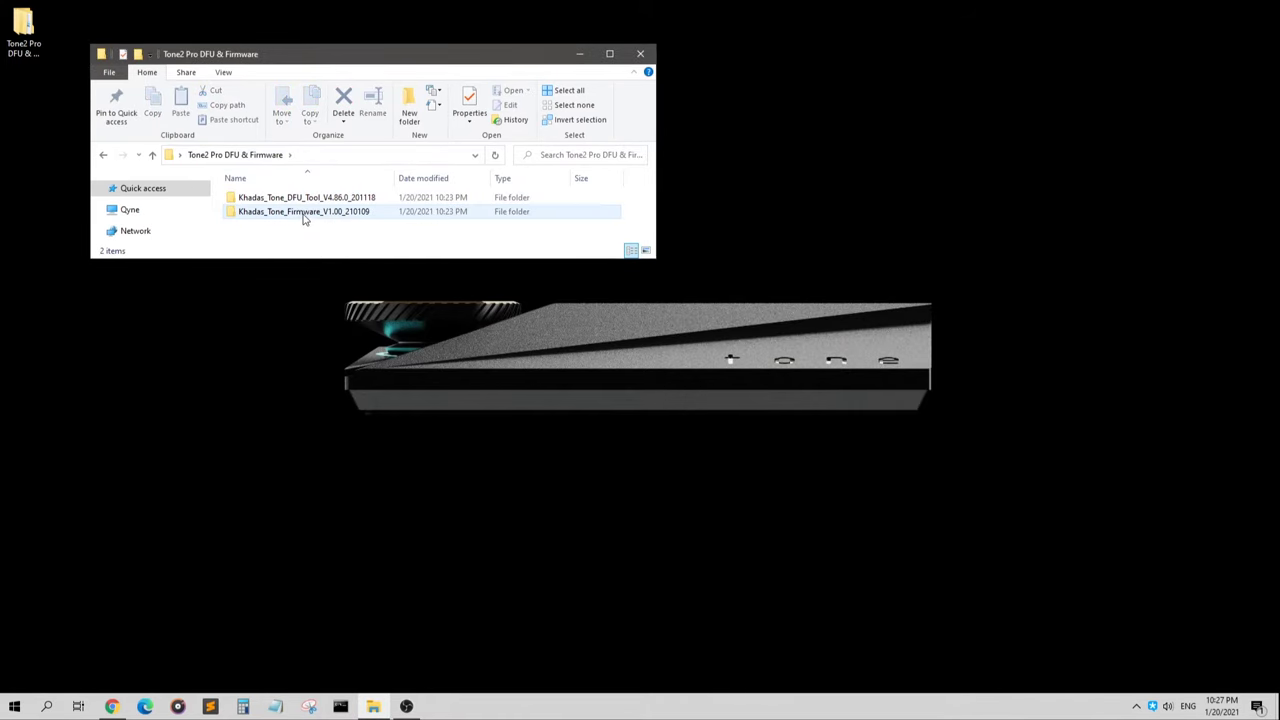
double_click(306, 212)
click(336, 199)
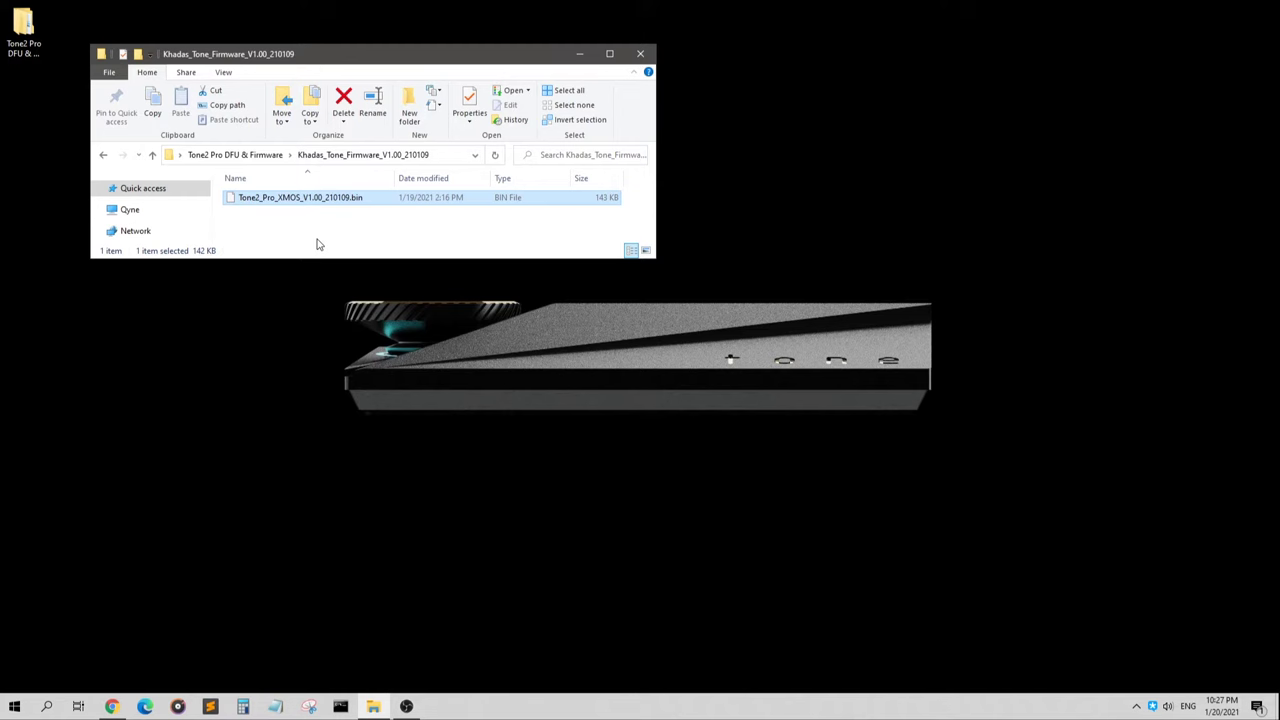
click(275, 155)
Show the Khadas Audio Dashboard running in the background, check its About and Status pages, and close it
click(1139, 706)
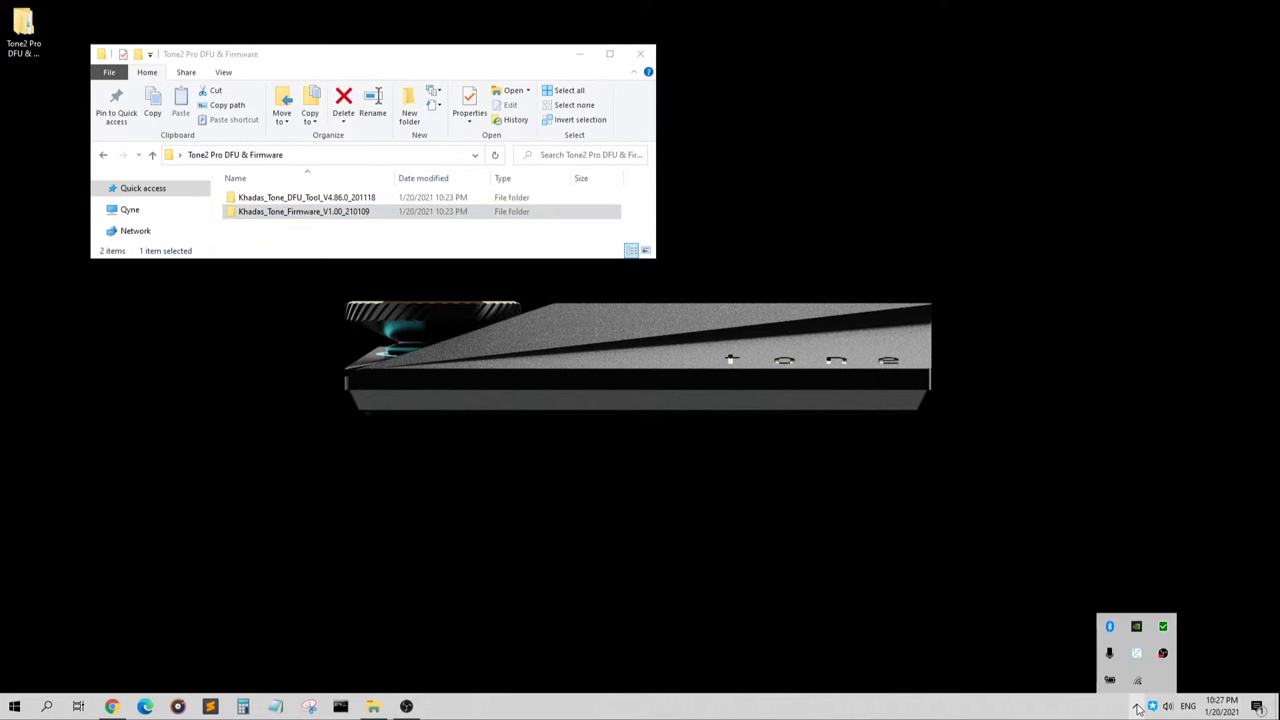
right_click(1136, 653)
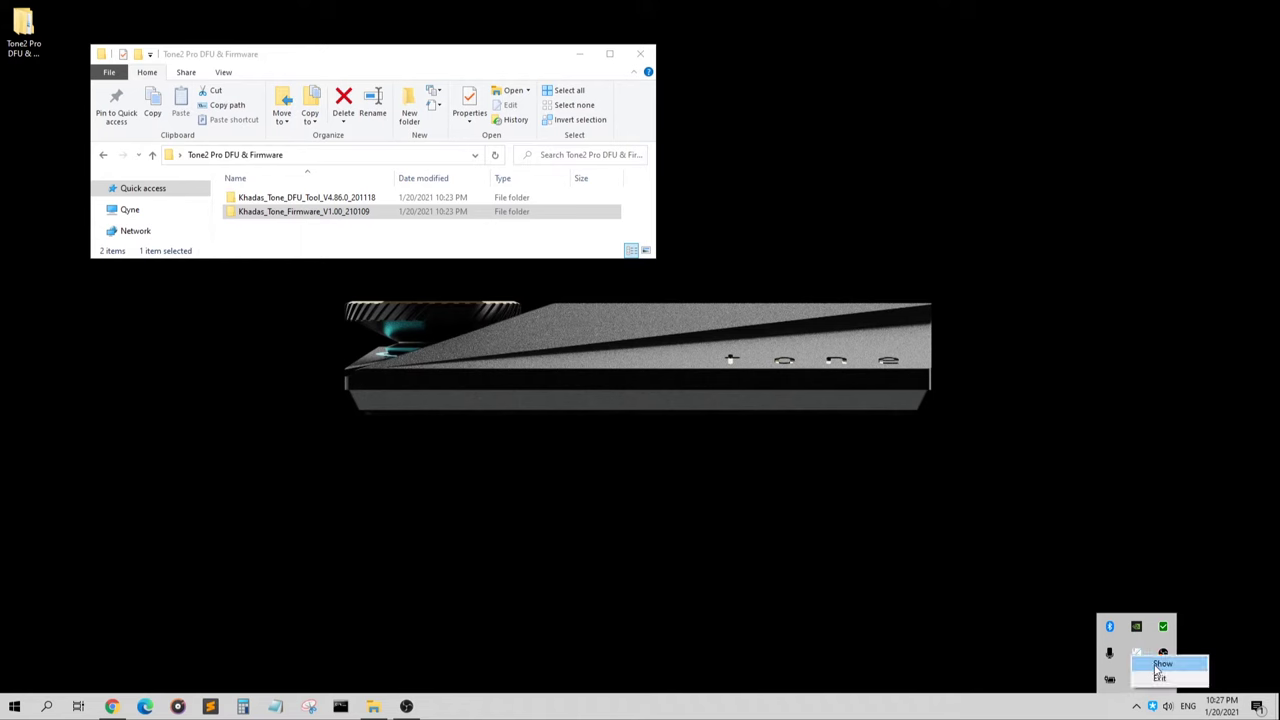
click(1160, 664)
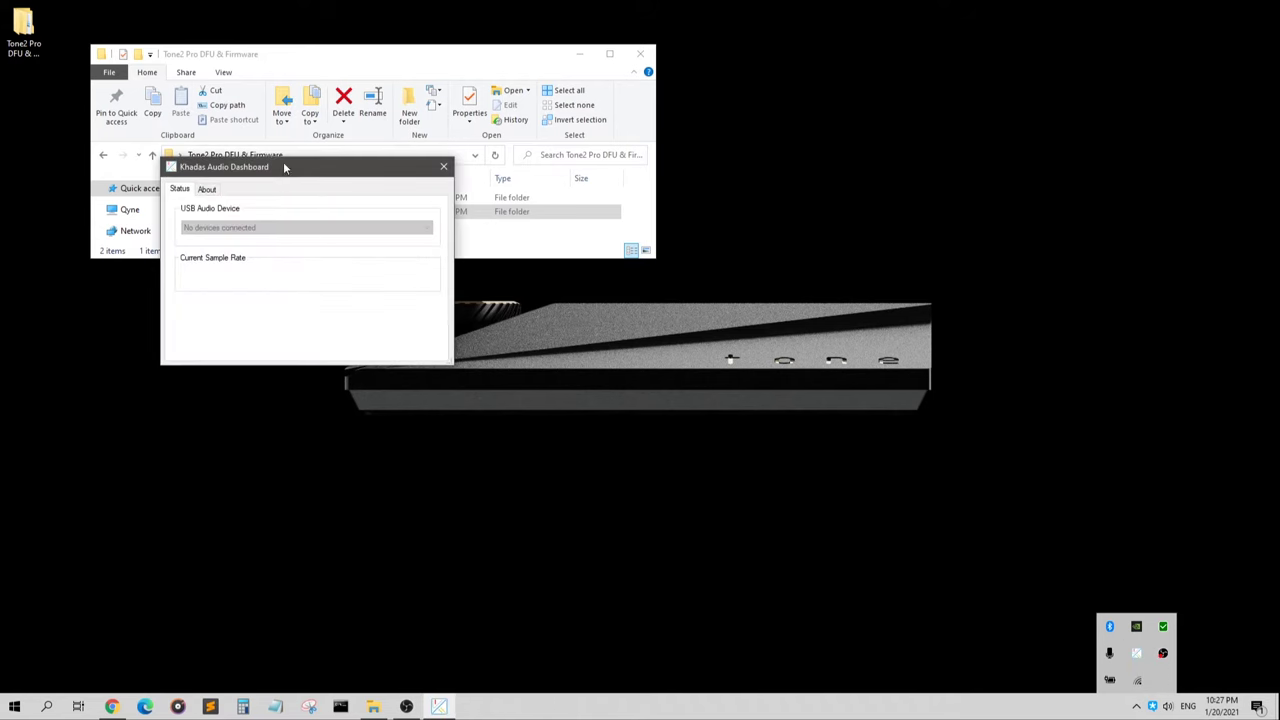
drag(283, 167, 465, 453)
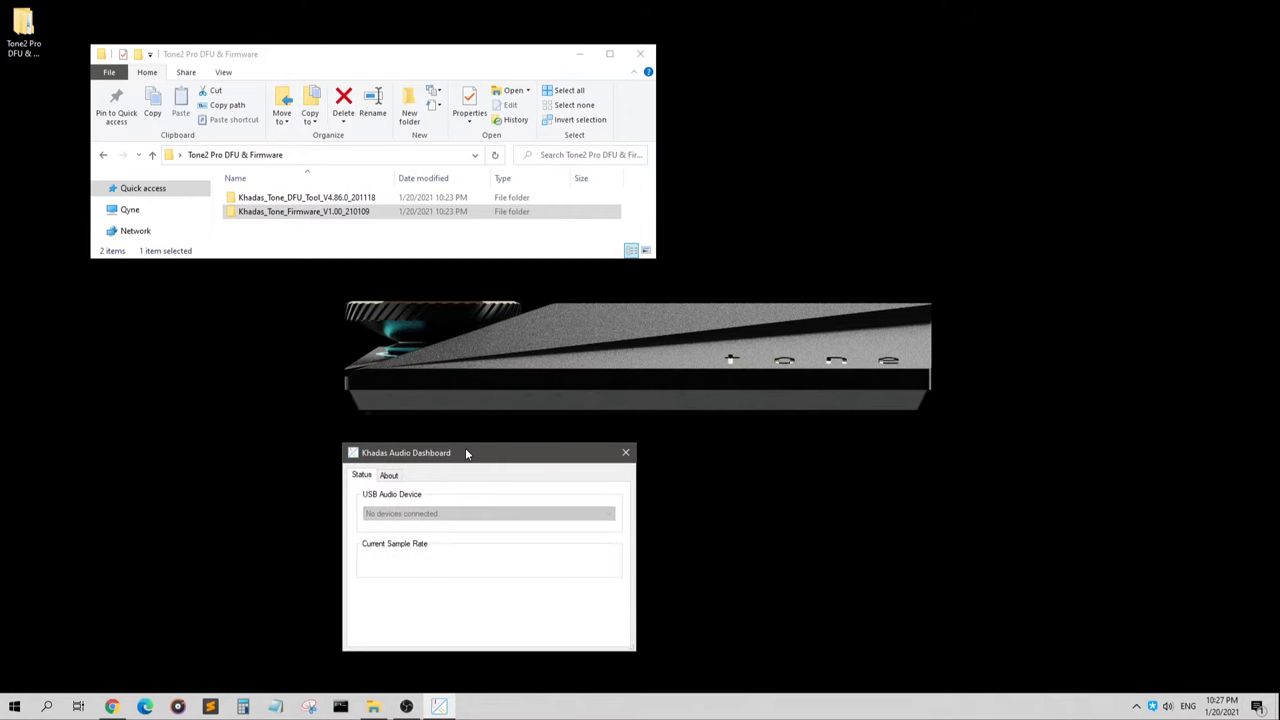
click(390, 477)
click(361, 479)
click(624, 454)
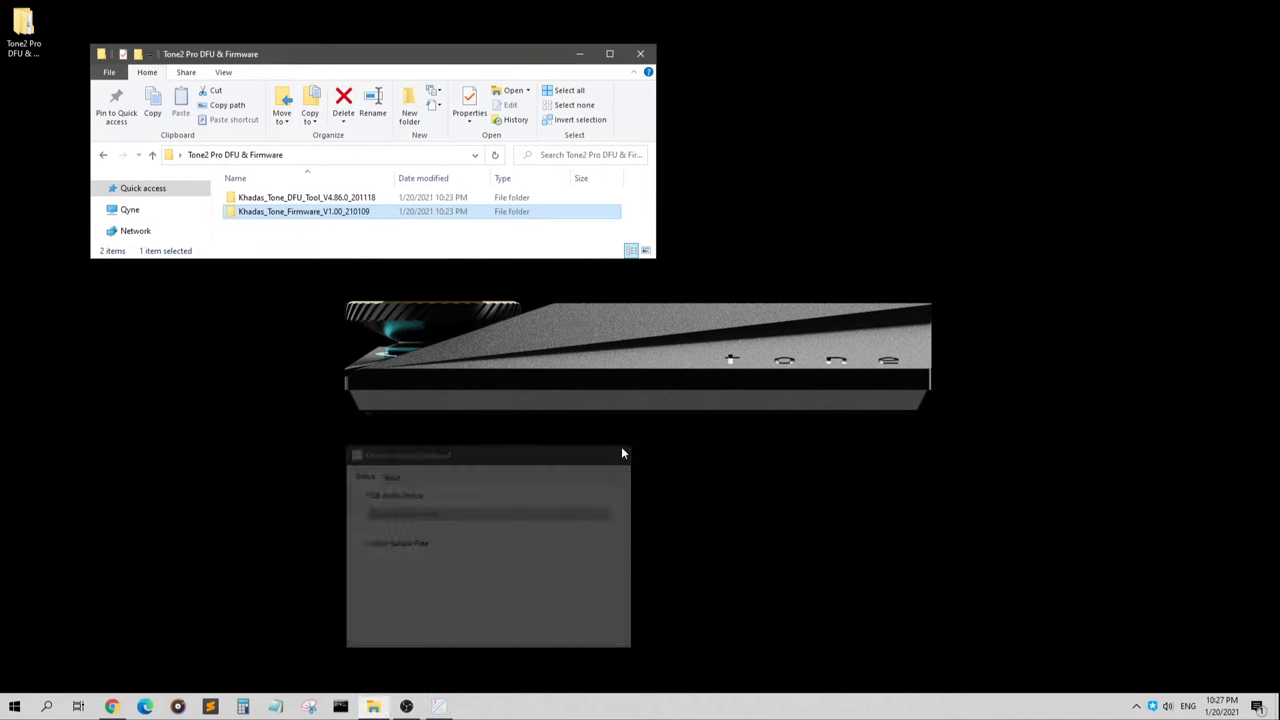
click(357, 231)
Open dl.khadas.com in a new incognito Chrome window and browse to the products/tone2 directory
right_click(118, 705)
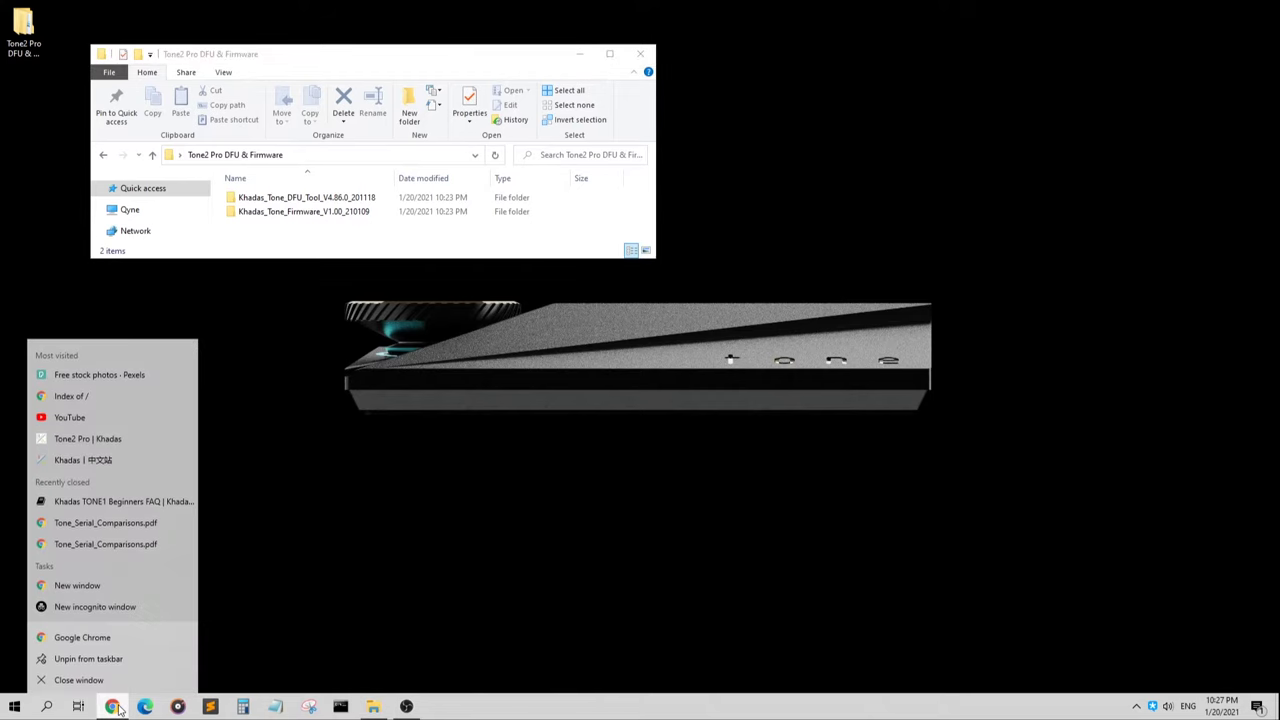
click(95, 605)
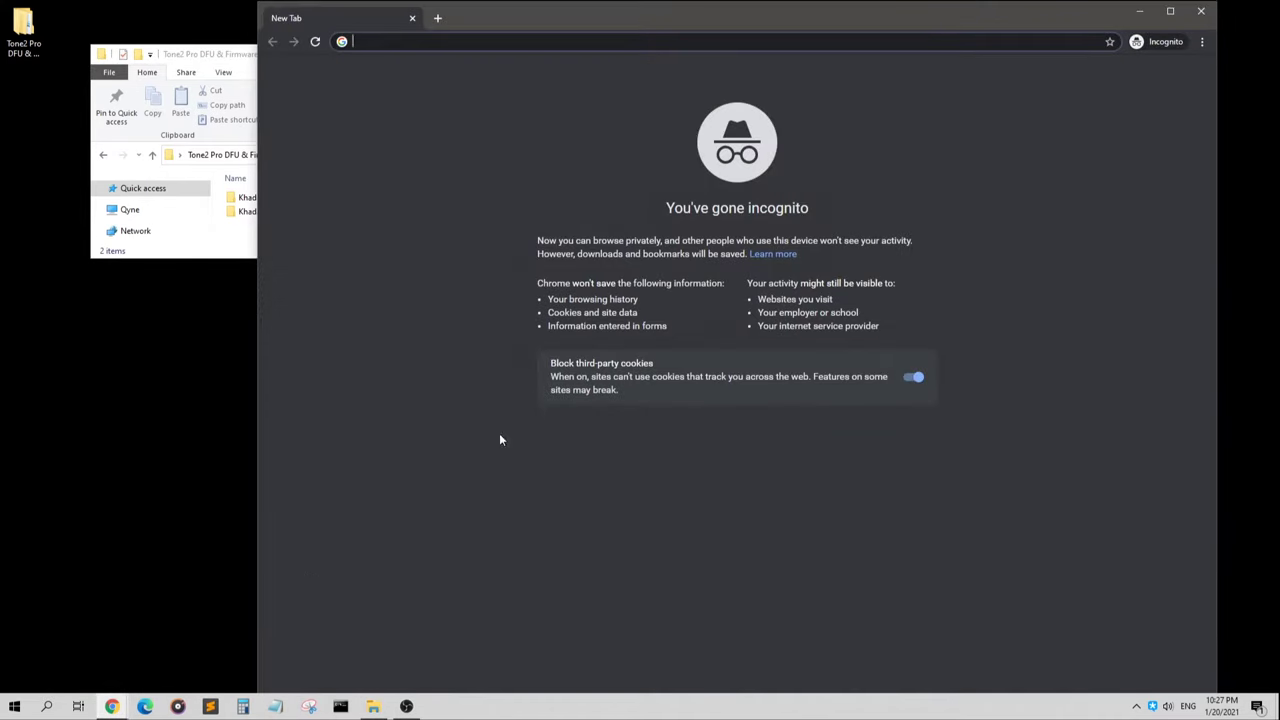
drag(620, 5, 516, 307)
text(dl.khadas.com)
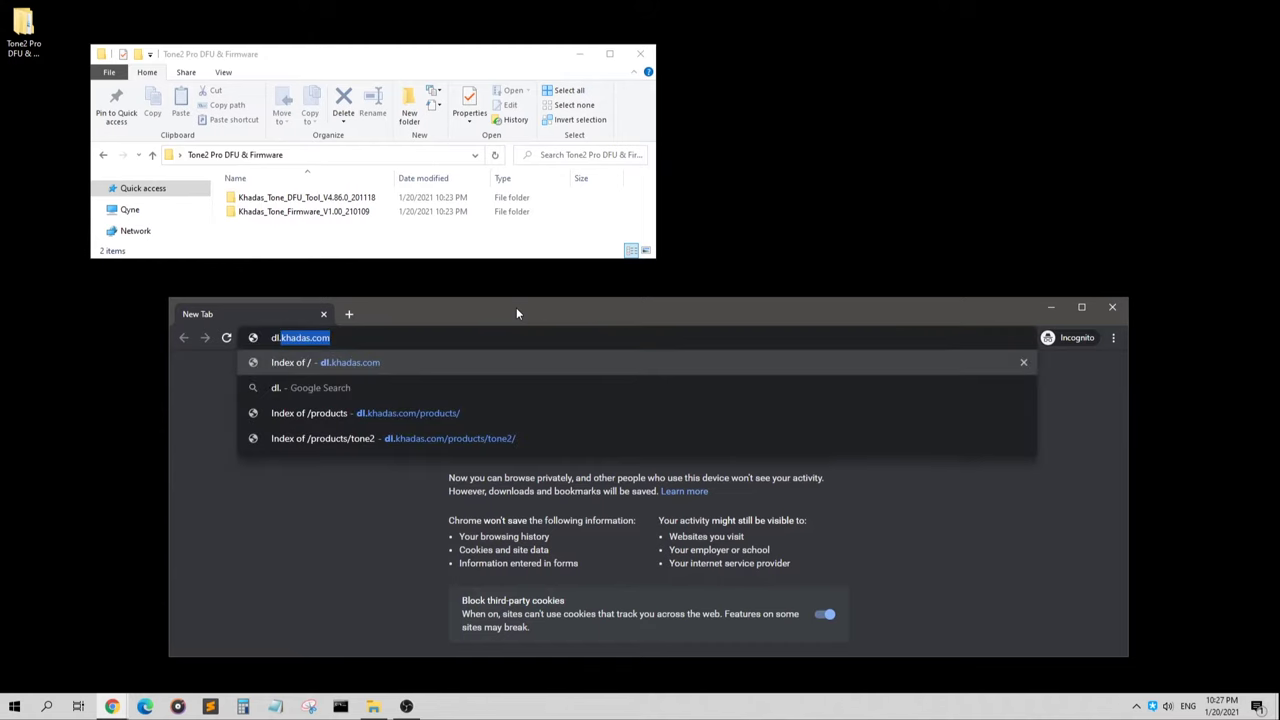
key(Return)
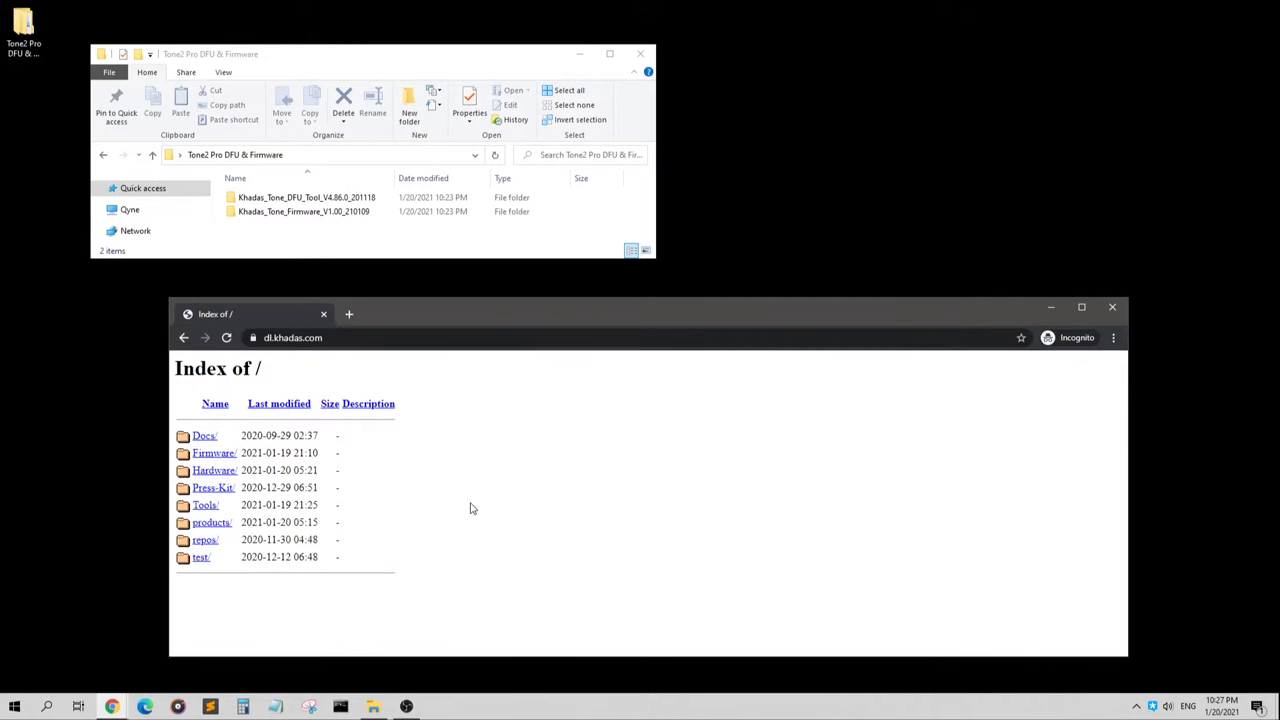
click(212, 522)
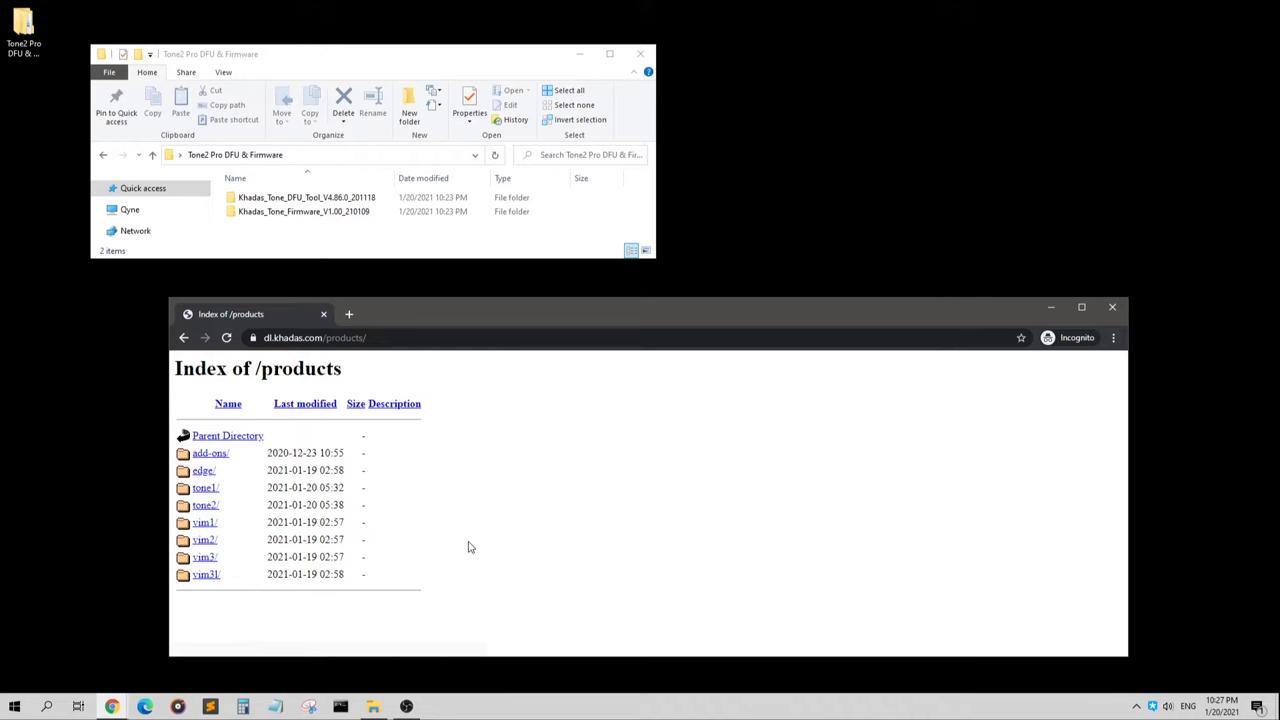
click(206, 505)
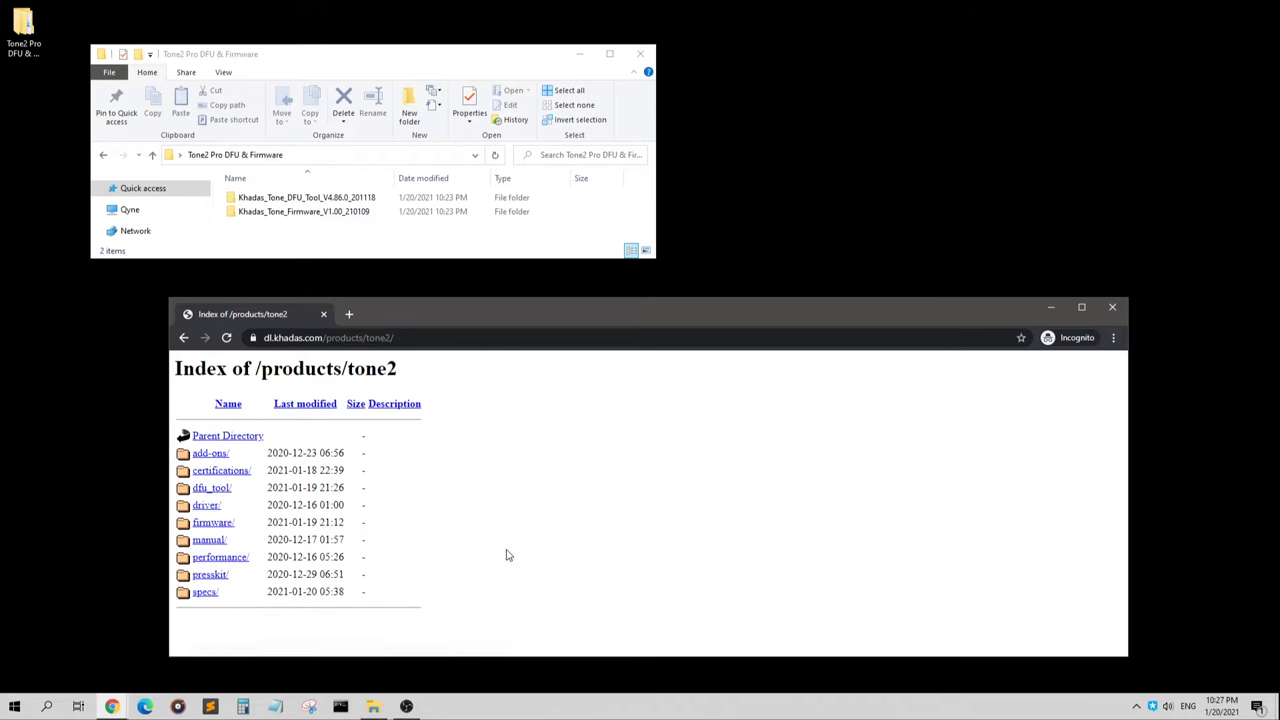
Look through the dfu_tool, firmware and driver directories of tone2, and close the browser window
click(221, 491)
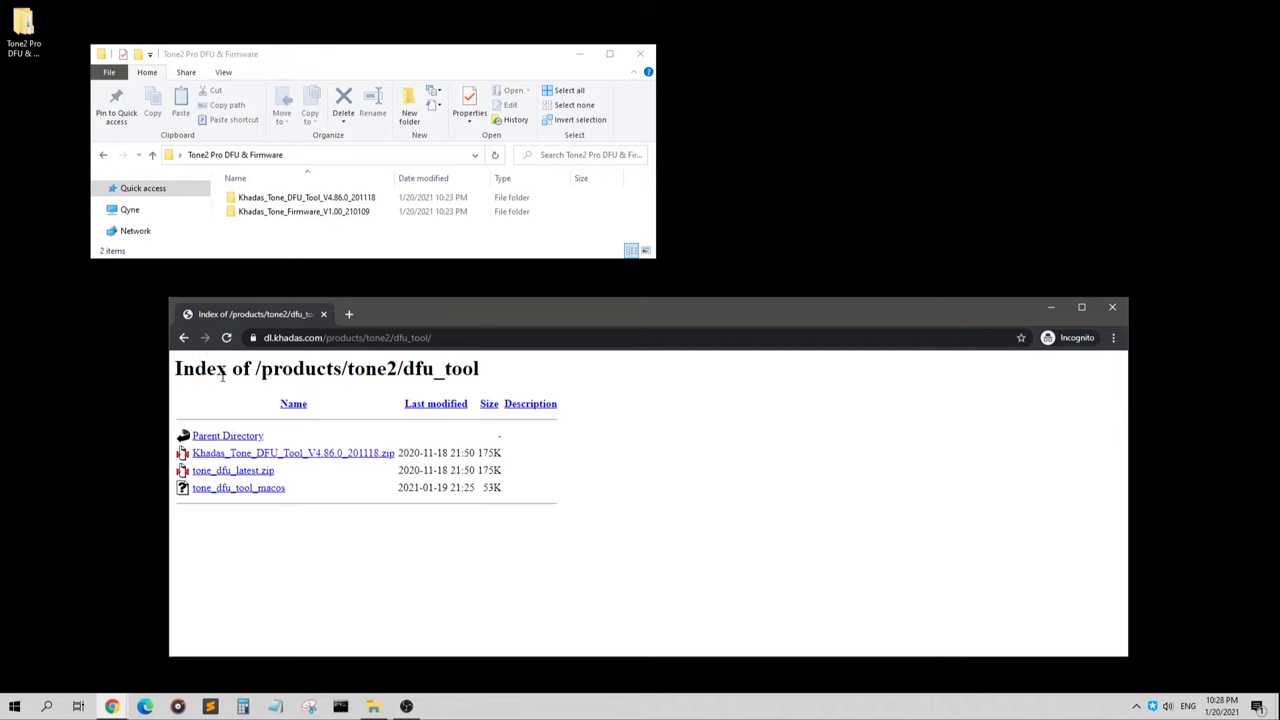
click(208, 435)
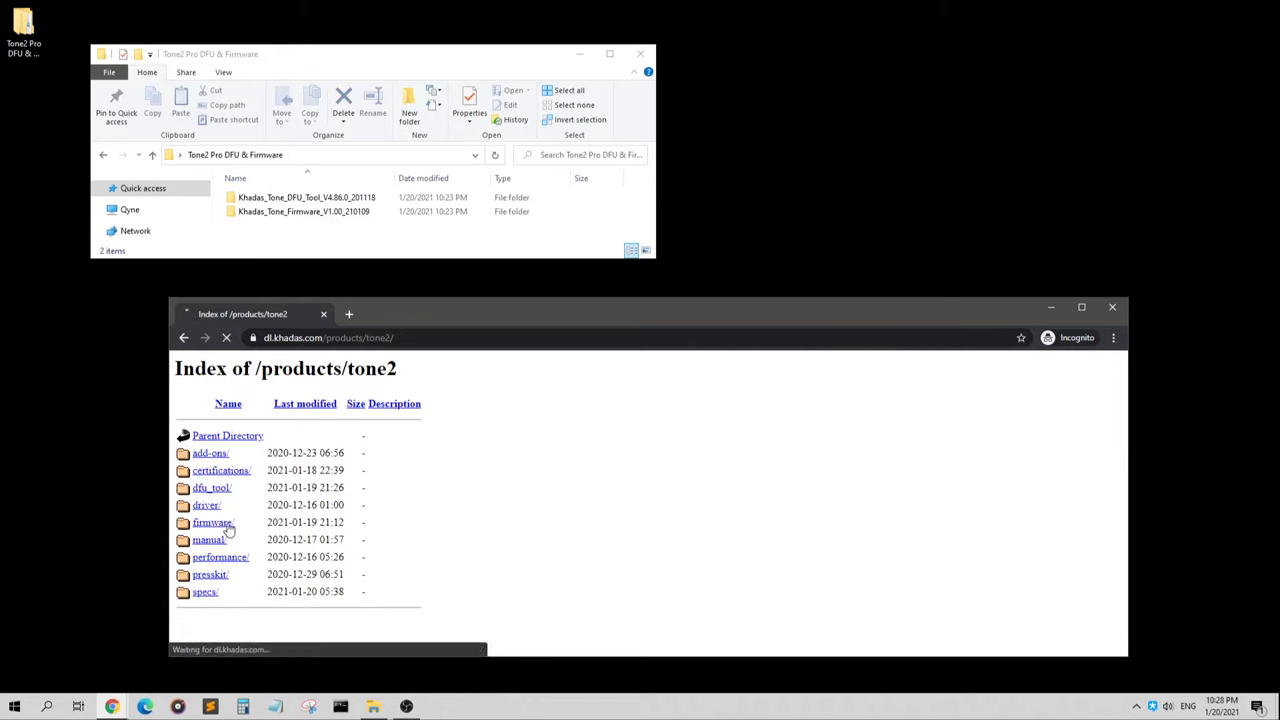
click(226, 525)
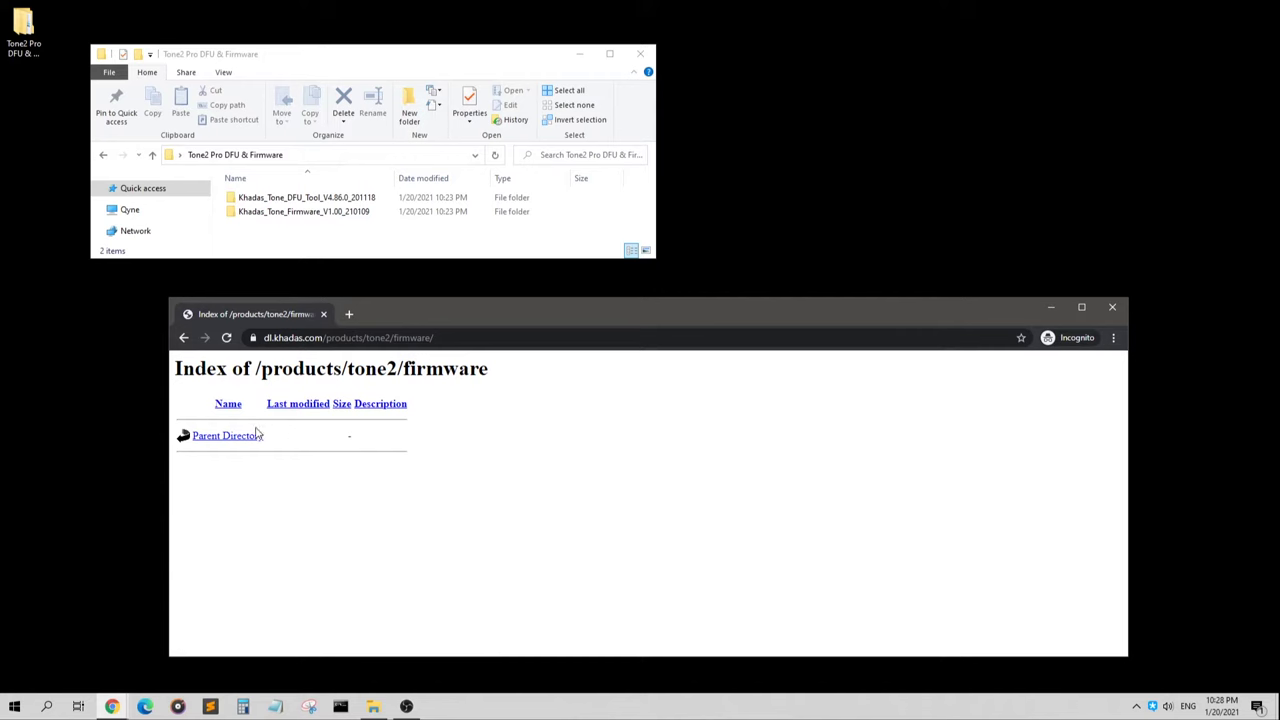
click(220, 438)
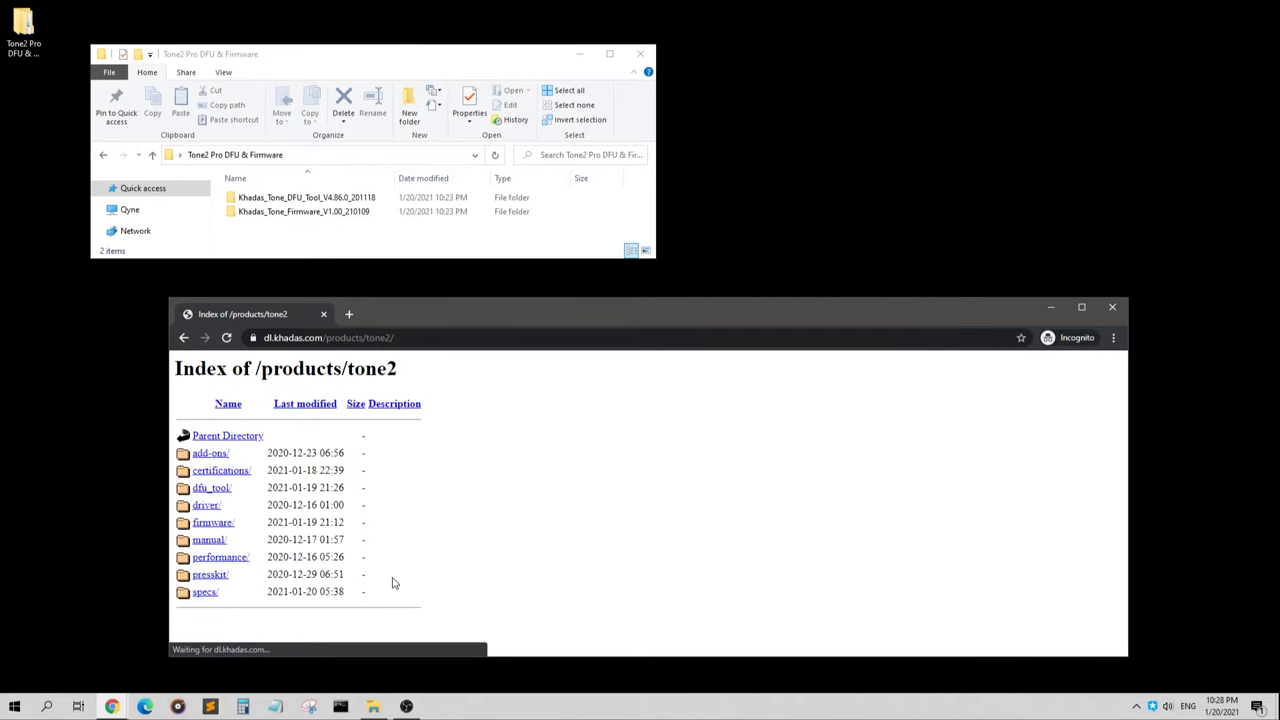
click(207, 507)
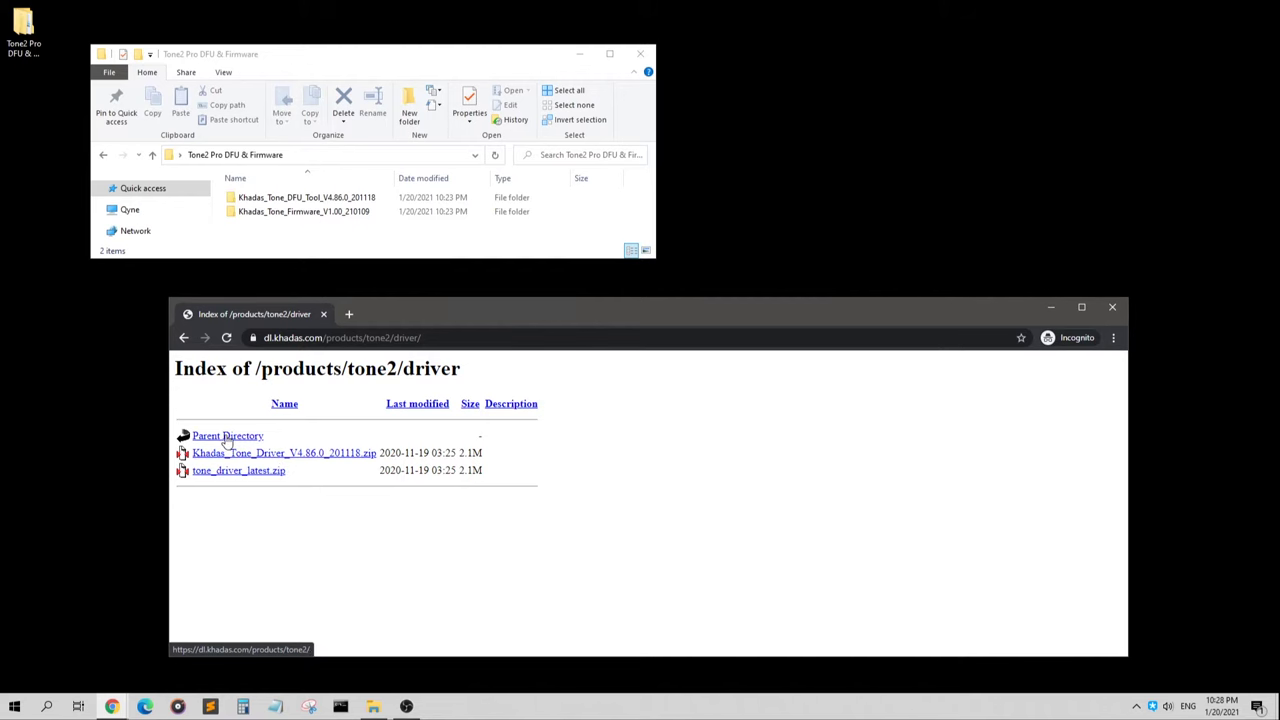
click(228, 437)
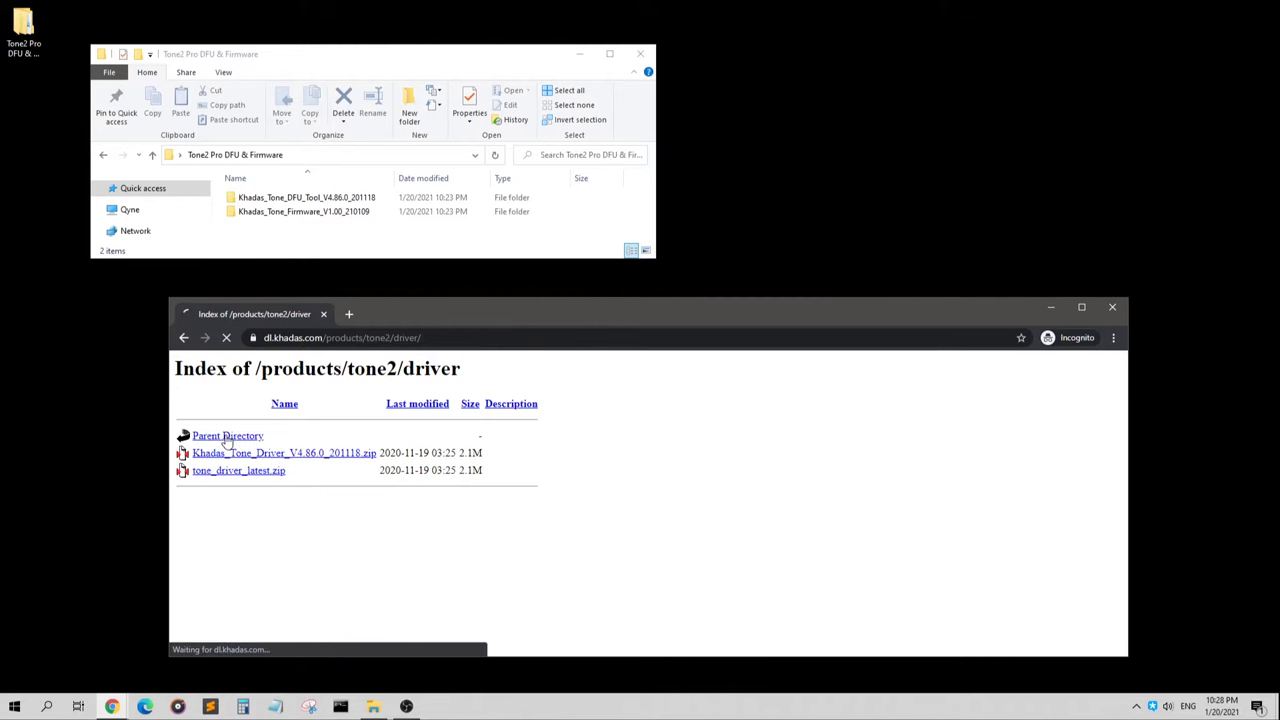
click(1110, 315)
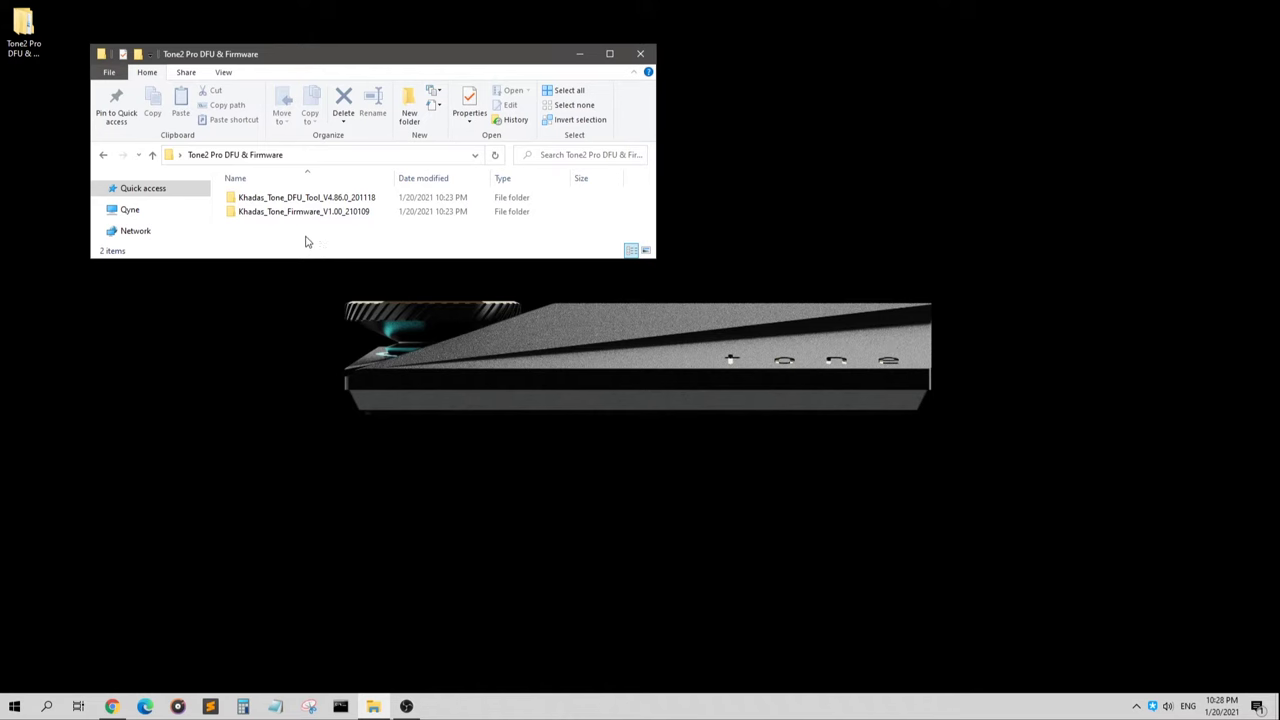
Launch Khadas_Tone_DFU.exe from the DFU tool folder, place its window below the folder window, and check the device status
double_click(298, 199)
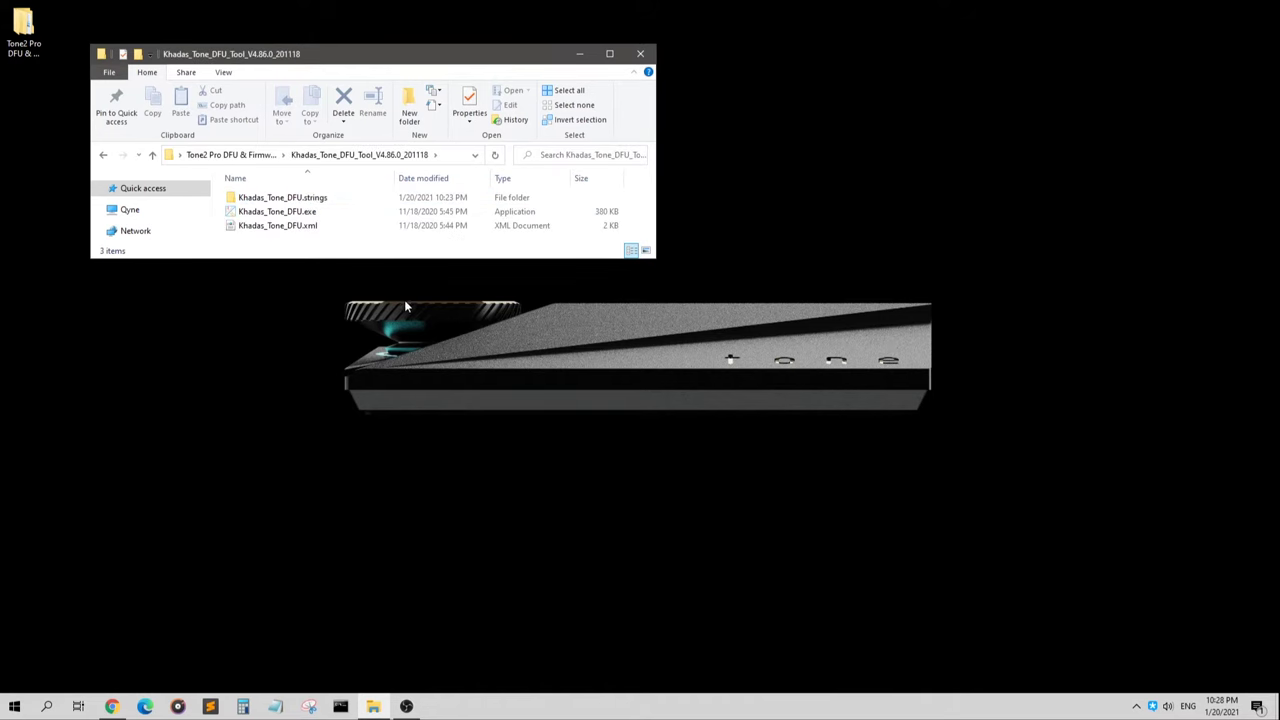
double_click(285, 211)
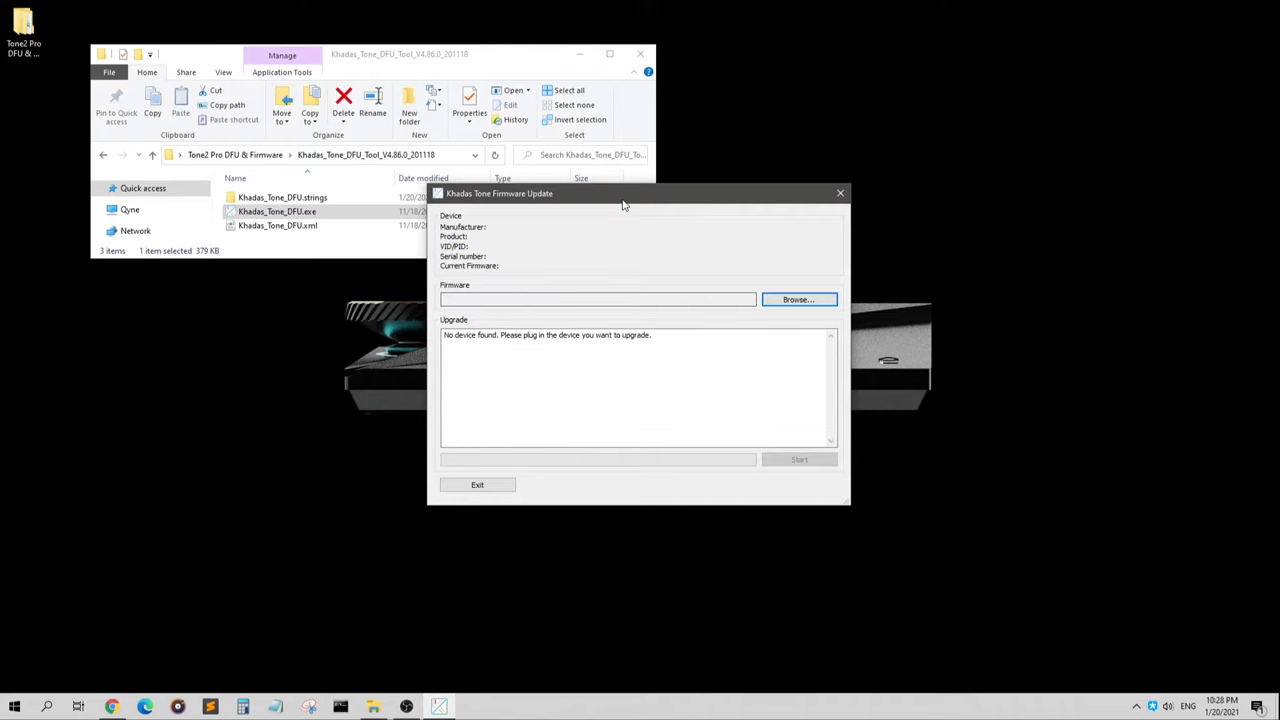
drag(624, 200, 286, 327)
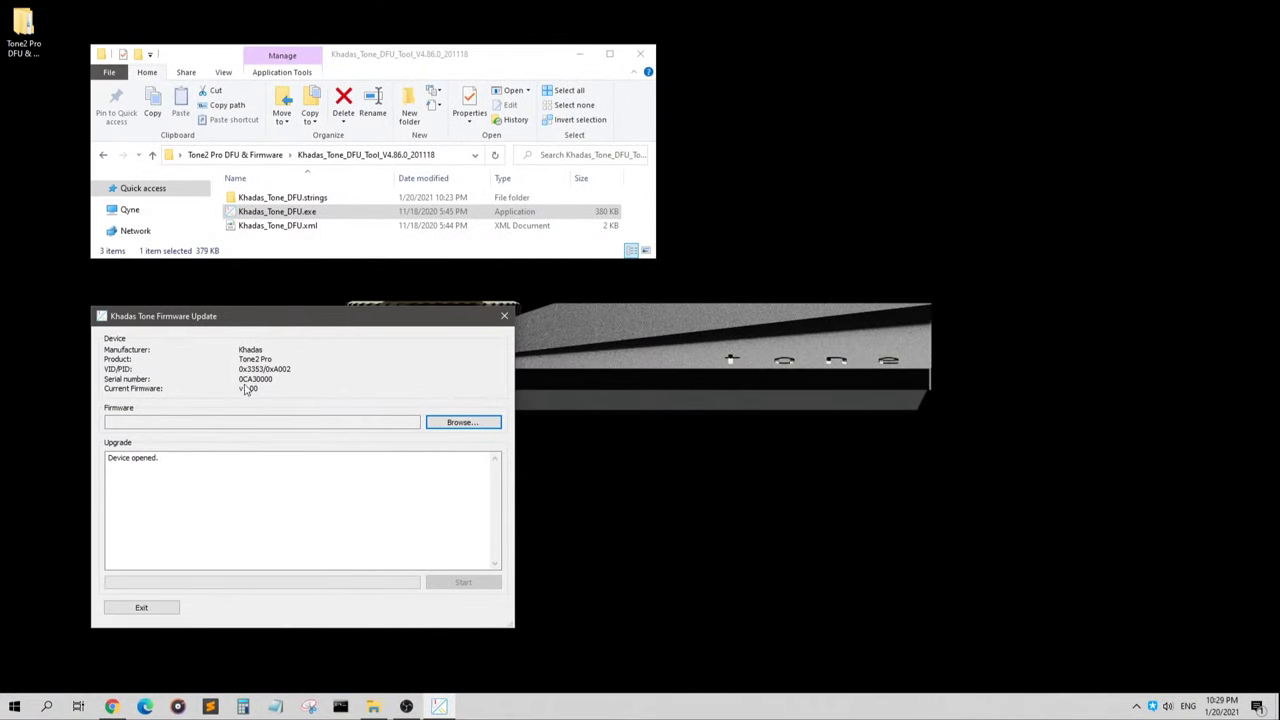
triple_click(166, 460)
click(201, 481)
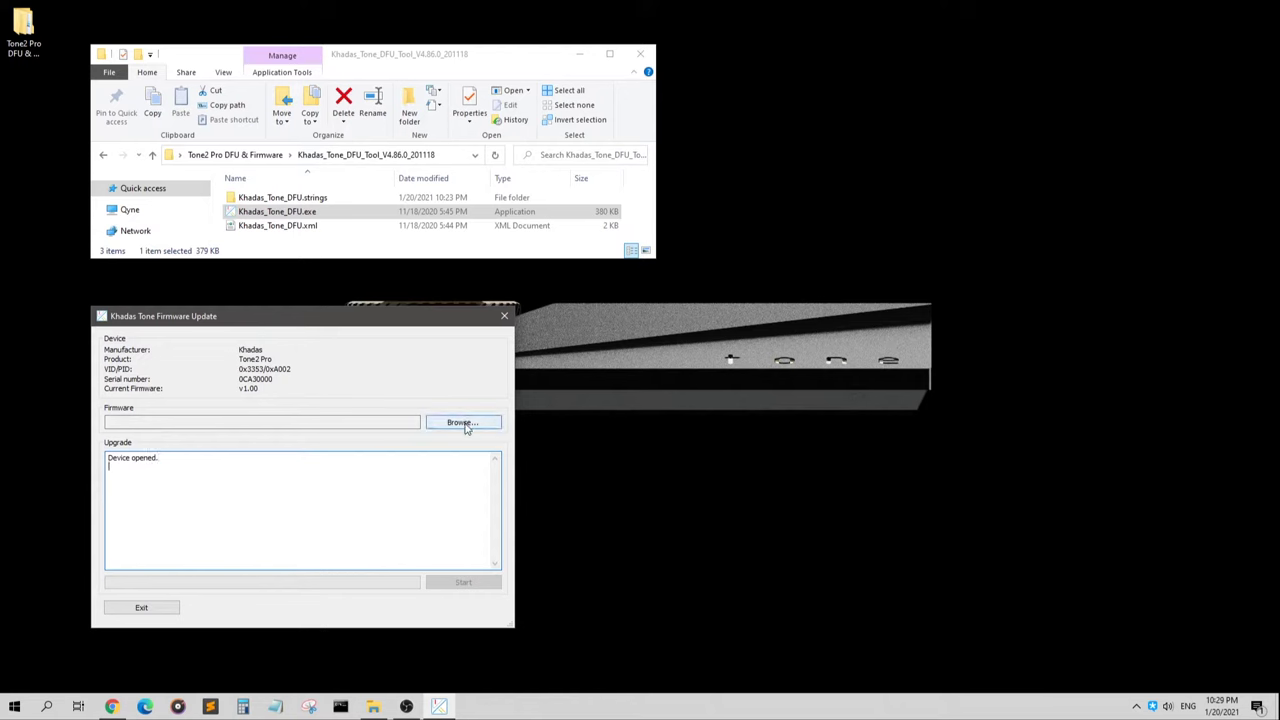
Locate Tone2_Pro_XMOS_V1.00_210109.bin in the Khadas_Tone_Firmware_V1.00_210109 folder and return to the parent folder
click(247, 165)
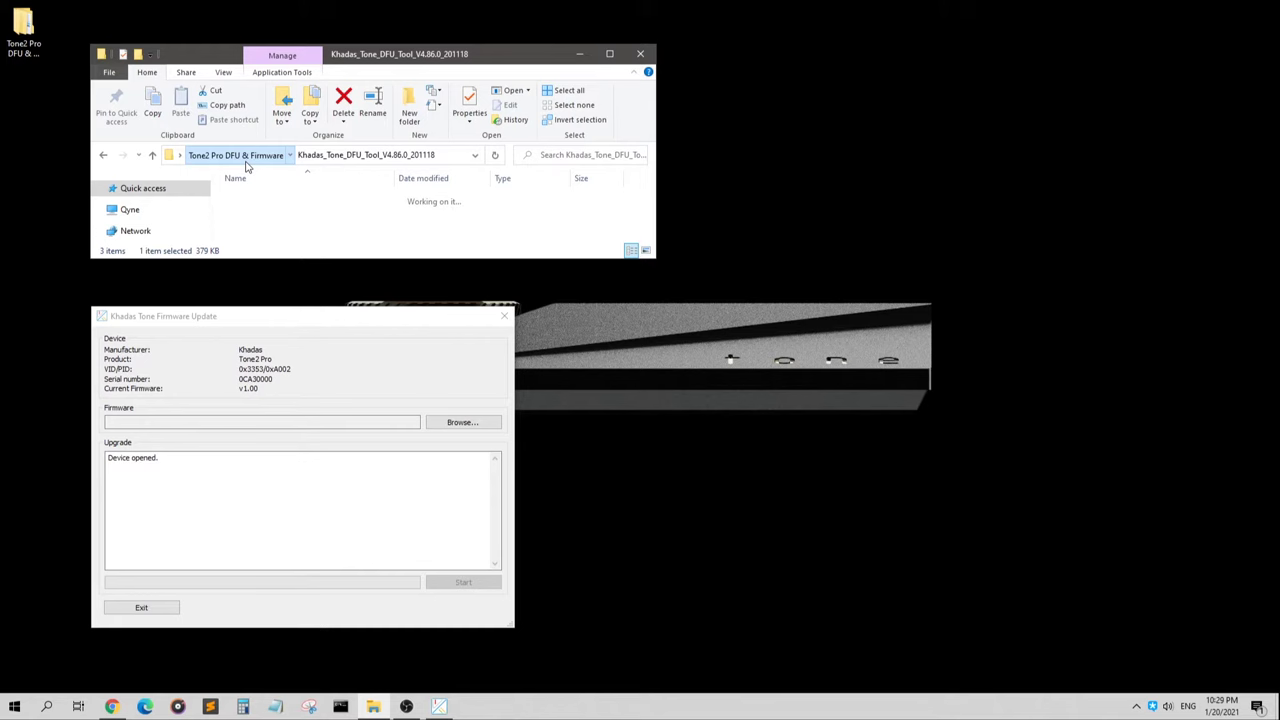
double_click(310, 212)
click(310, 200)
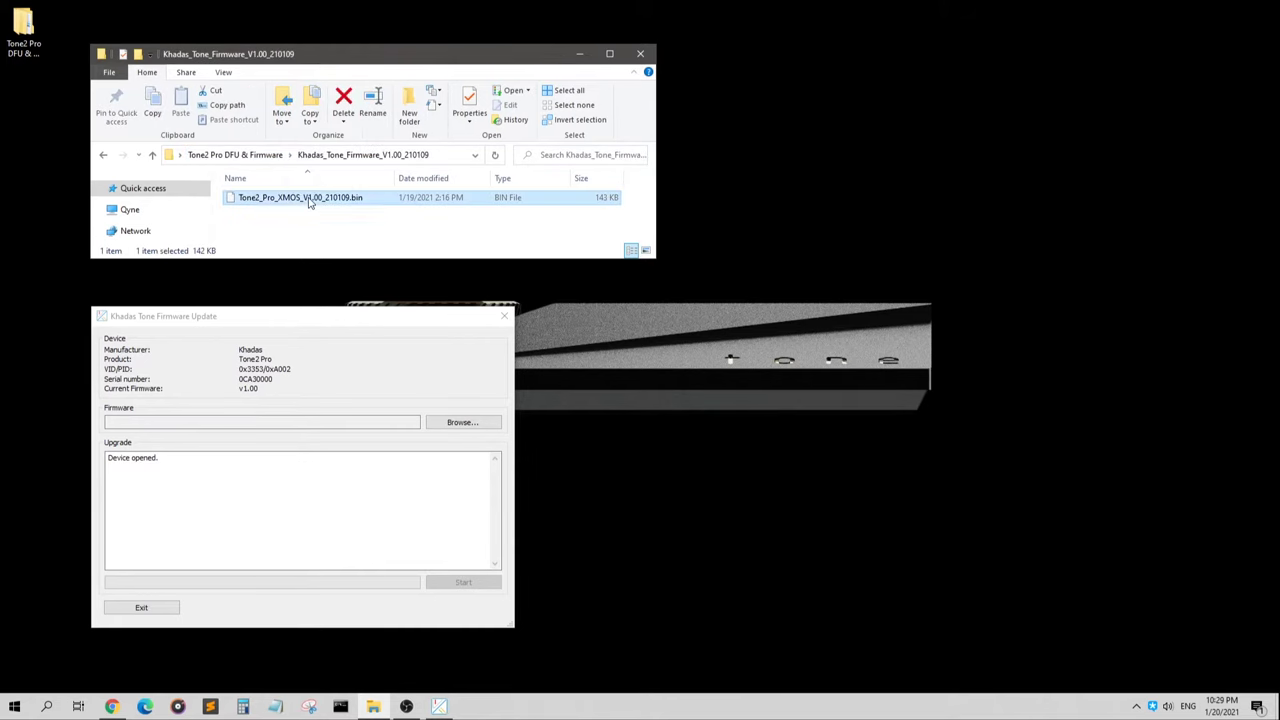
drag(310, 200, 470, 283)
click(235, 155)
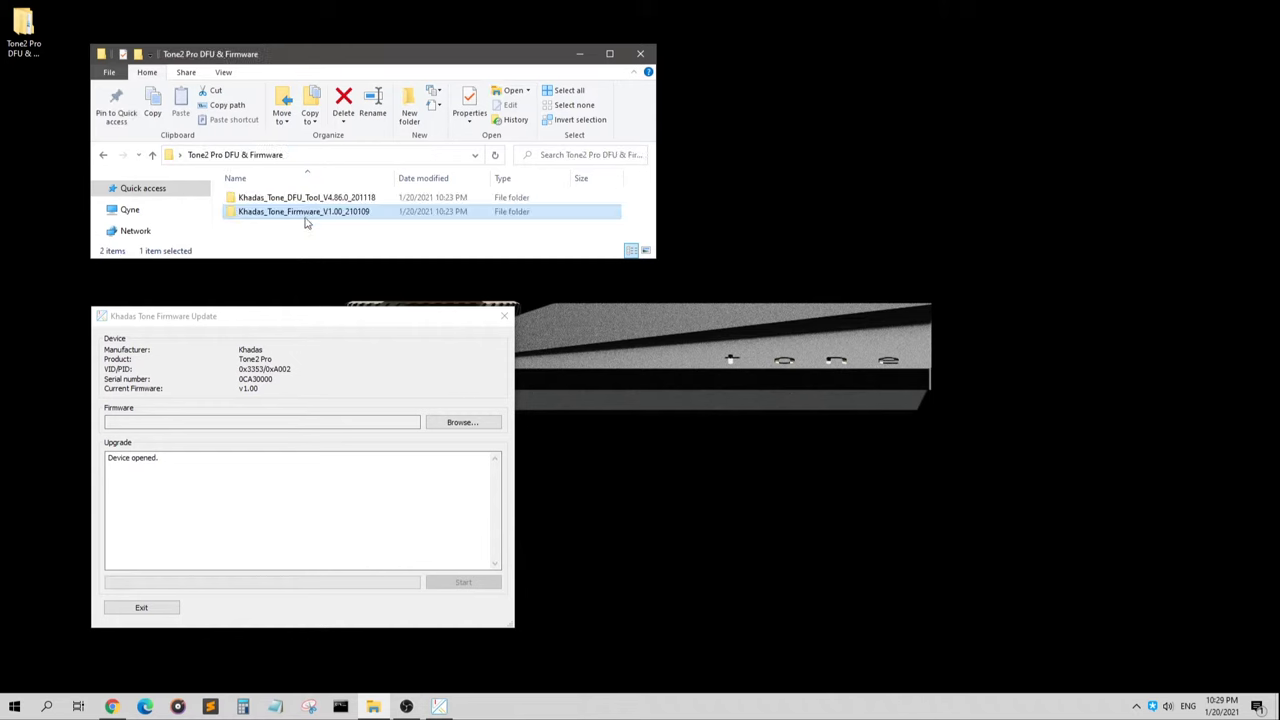
Load Tone2_Pro_XMOS_V1.00_210109.bin from the desktop's Tone2 Pro DFU & Firmware folder as the firmware image and start the upgrade
click(478, 424)
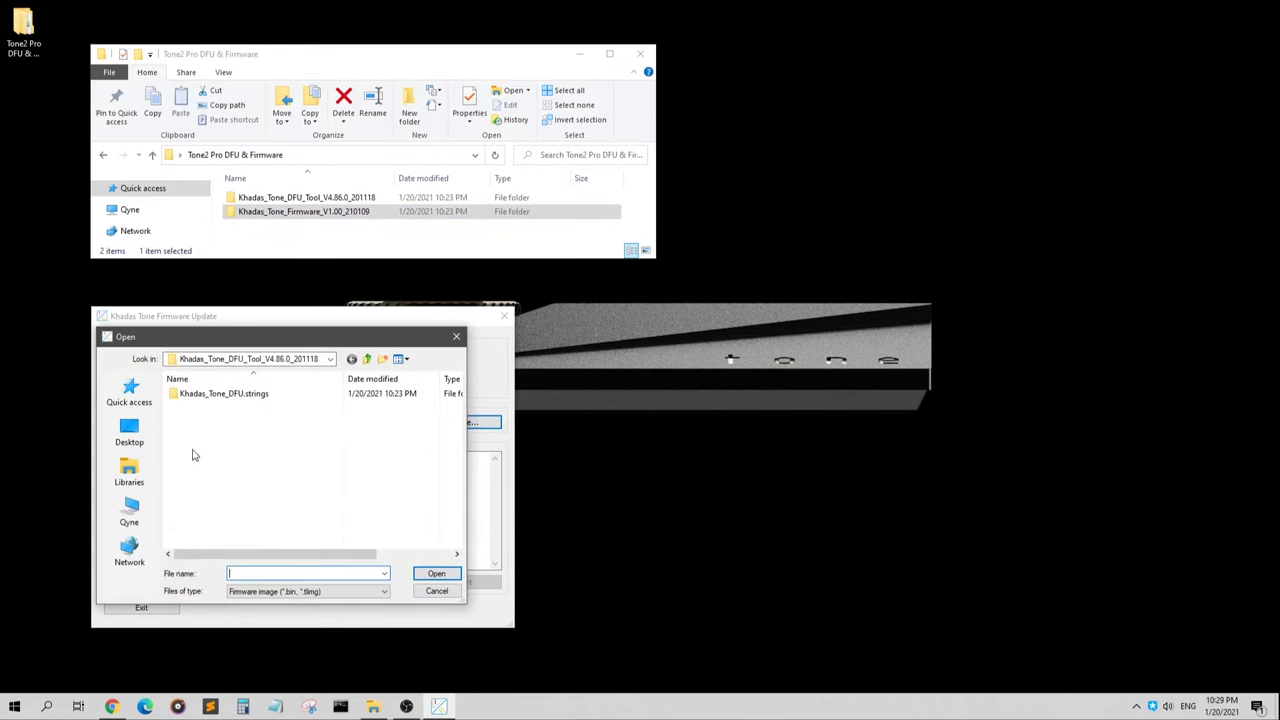
click(129, 430)
double_click(258, 465)
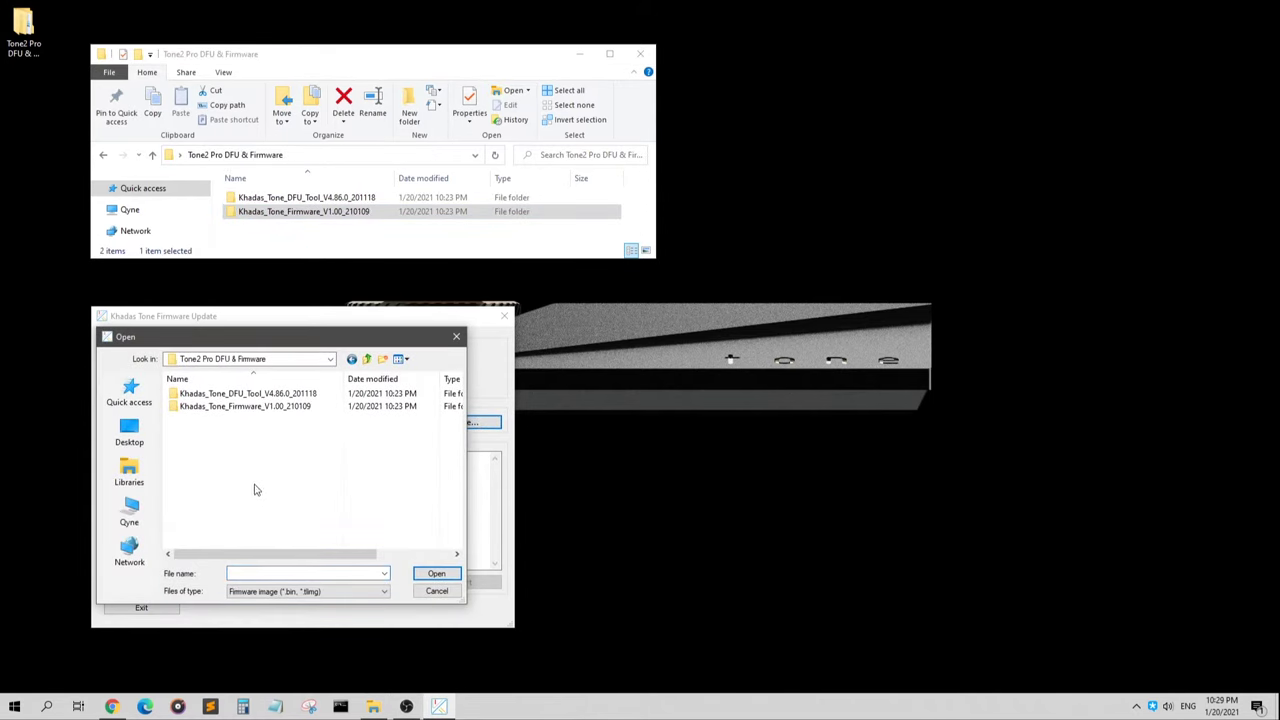
double_click(247, 407)
click(252, 395)
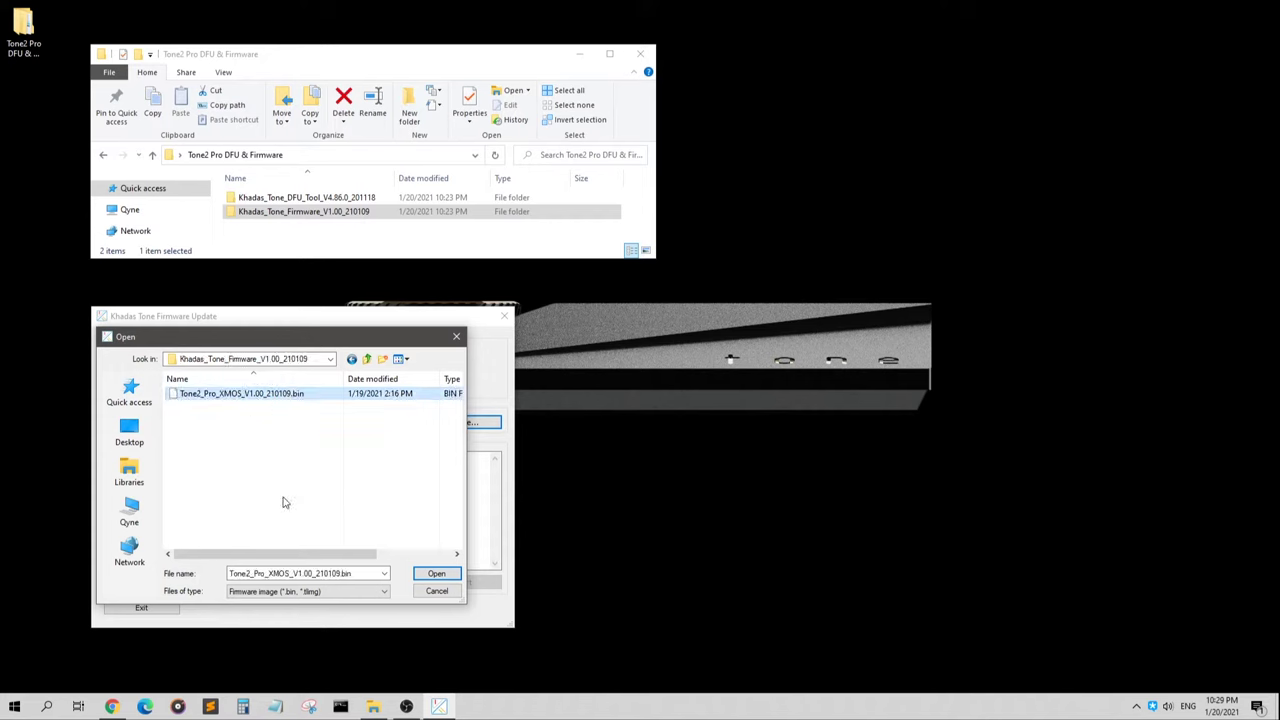
click(436, 573)
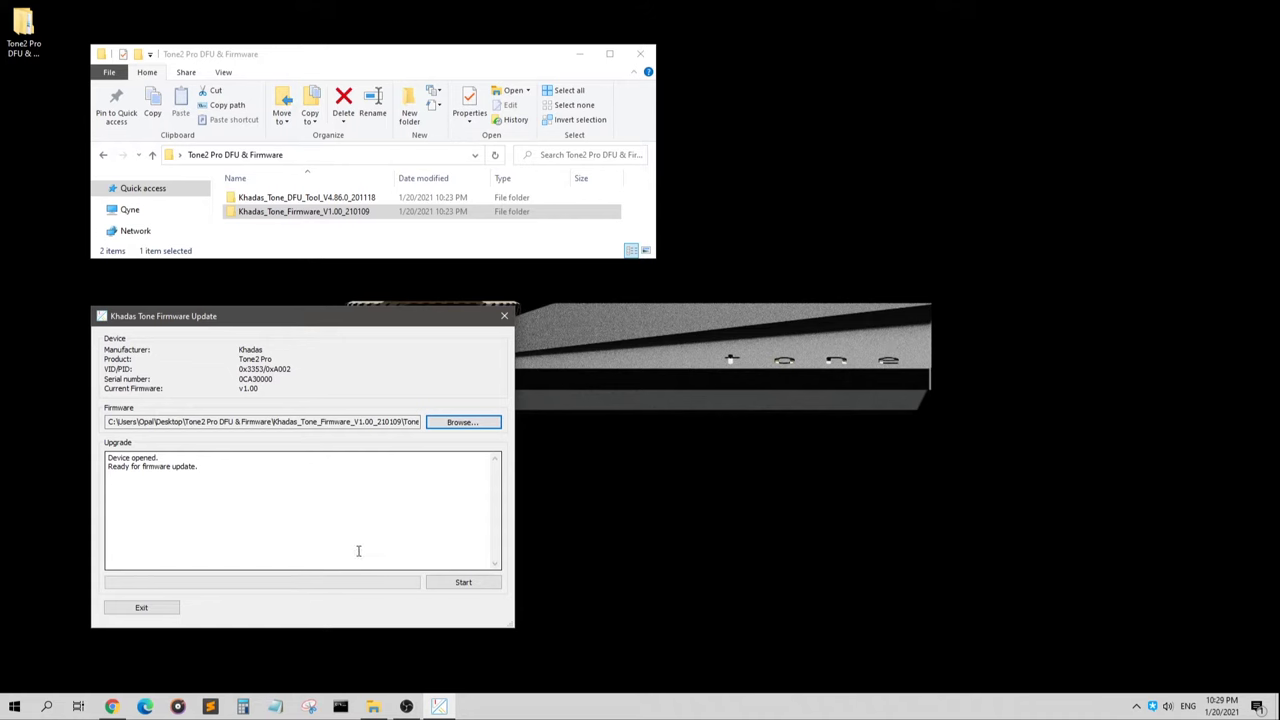
click(463, 582)
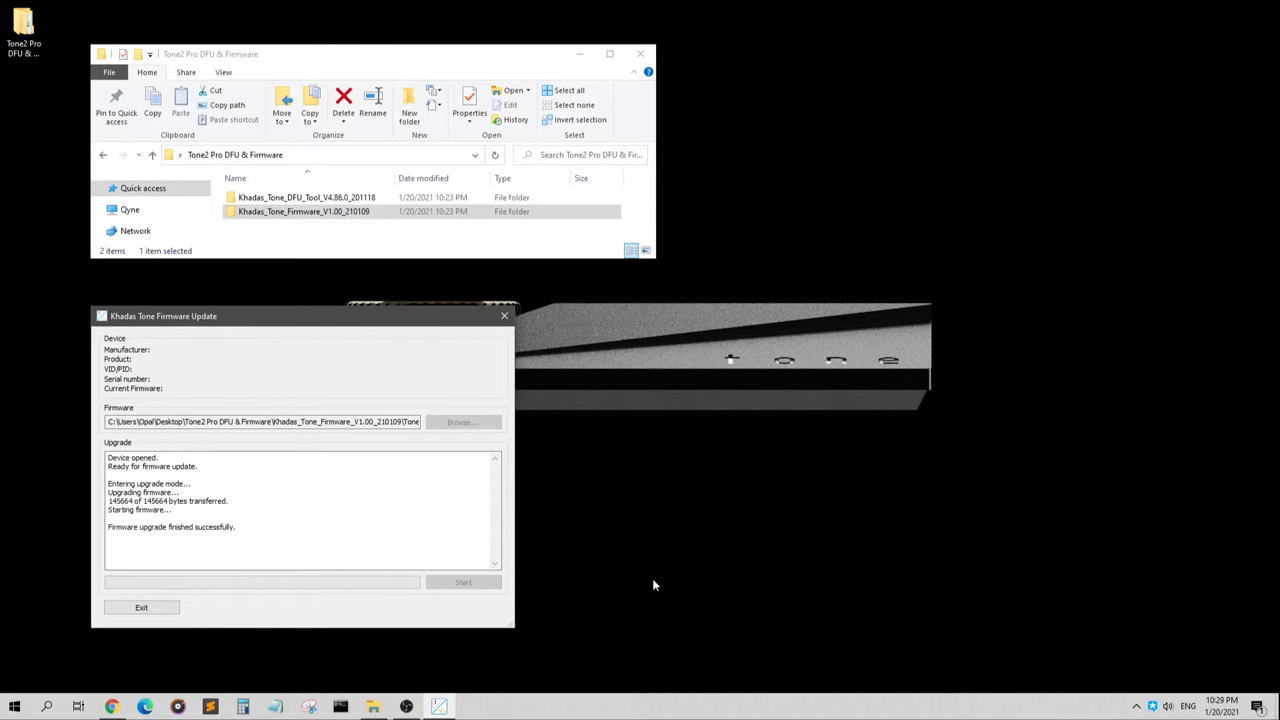
Check the last line of the upgrade log, and show the Khadas Audio Dashboard beside the firmware update window
drag(246, 527, 100, 527)
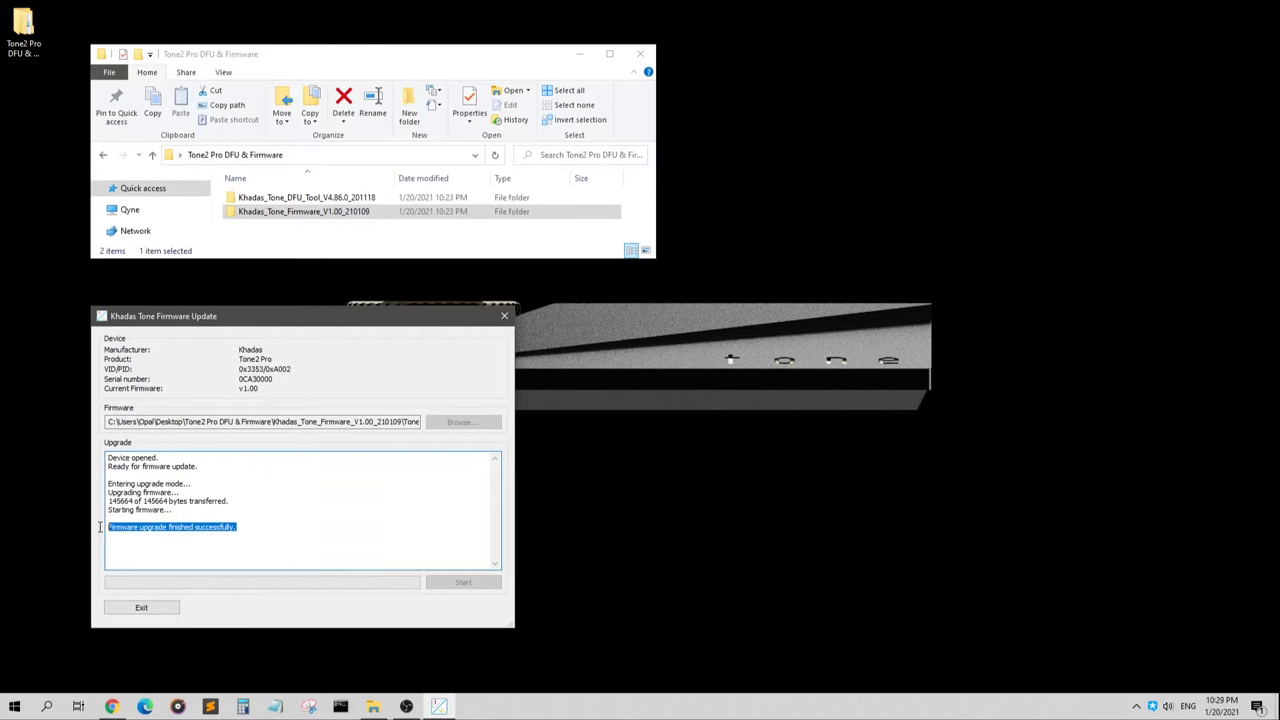
click(301, 528)
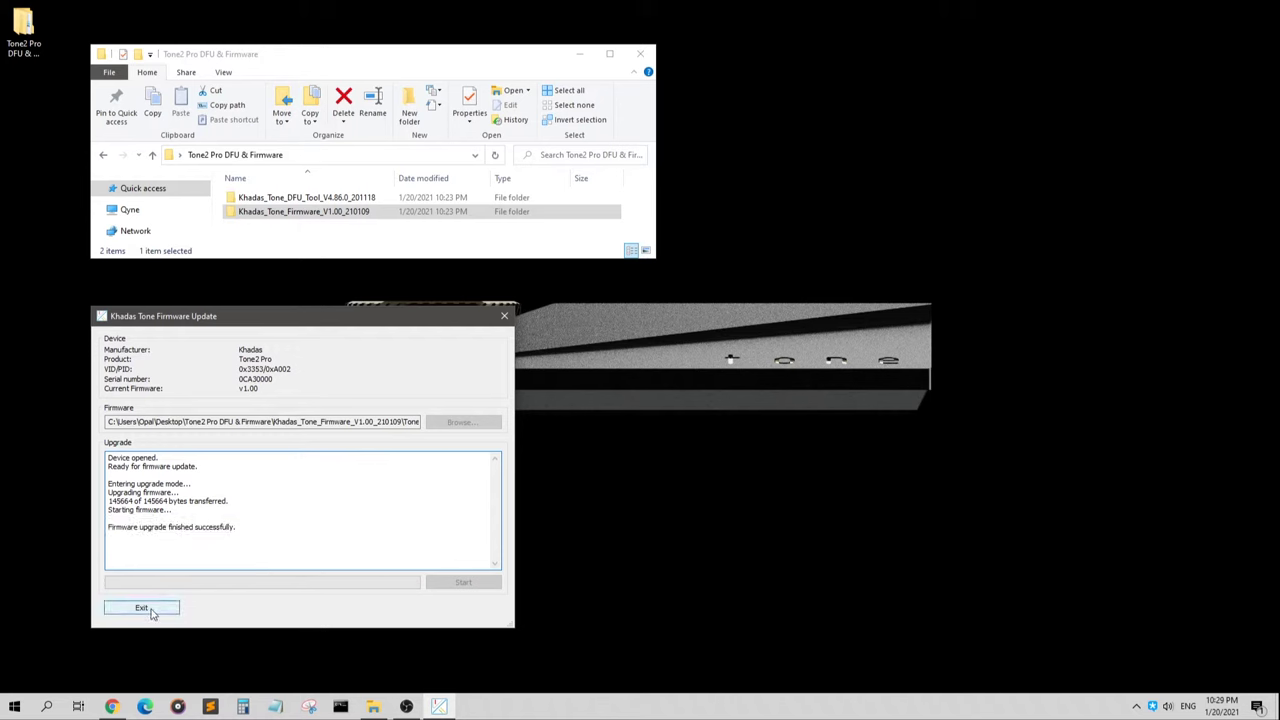
click(1137, 707)
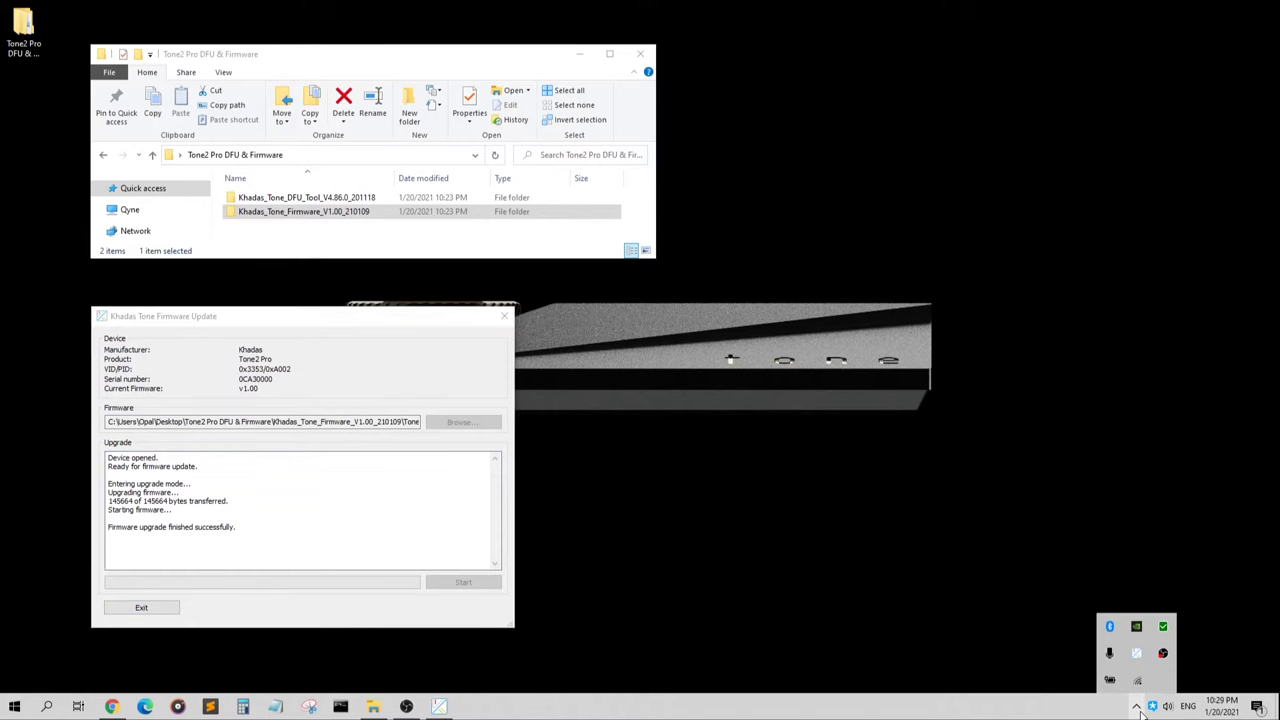
right_click(1137, 653)
click(1175, 650)
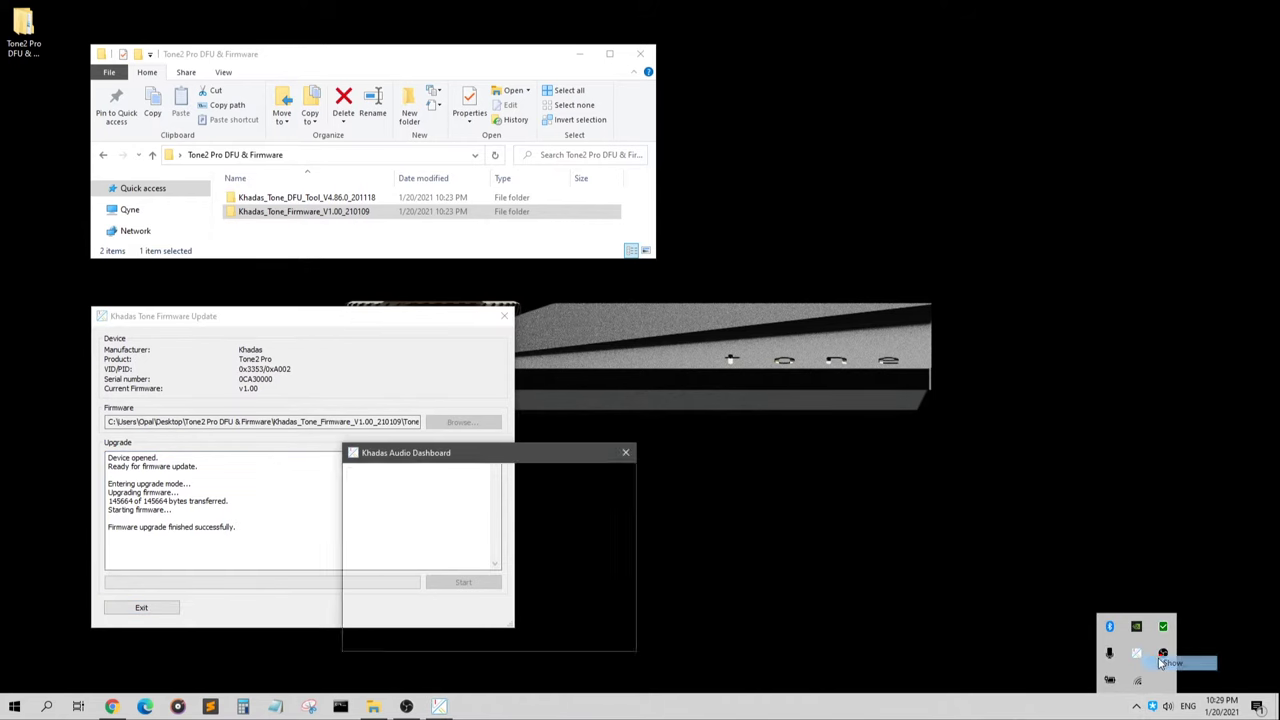
drag(446, 461, 636, 438)
Examine the dashboard's output format, buffer settings, device info, driver version and device status
click(579, 451)
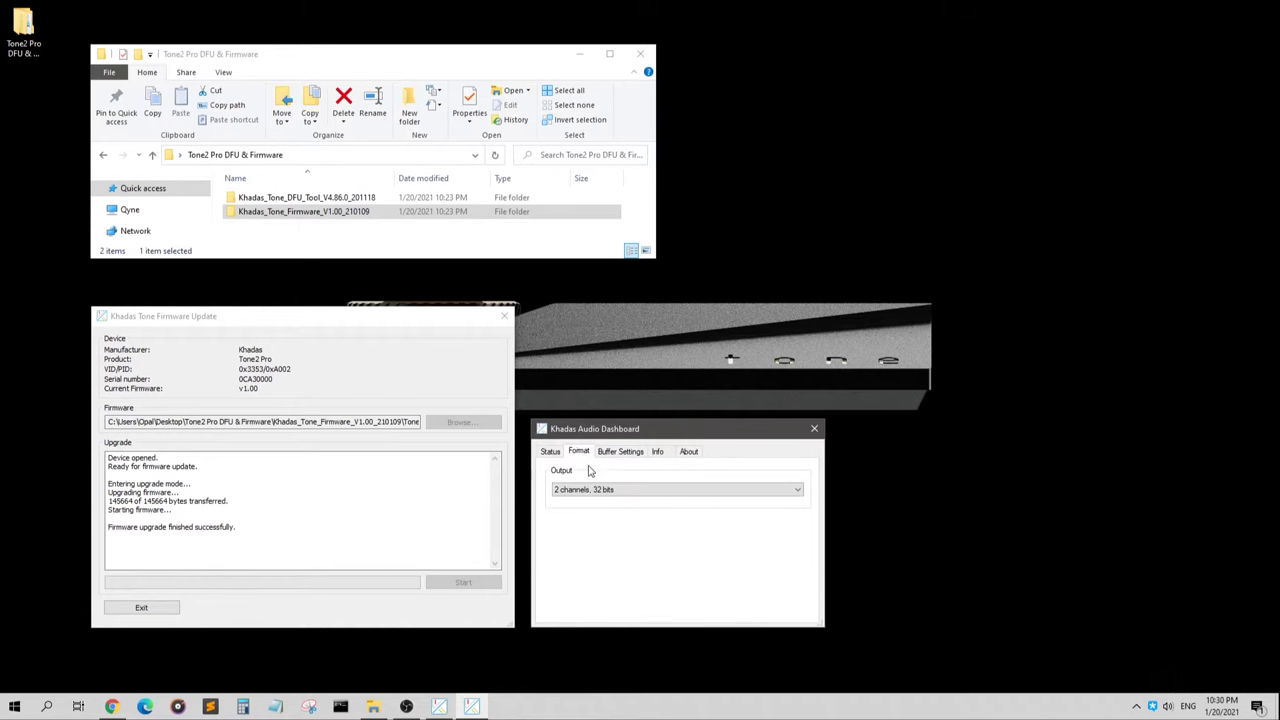
click(601, 489)
click(597, 499)
click(620, 451)
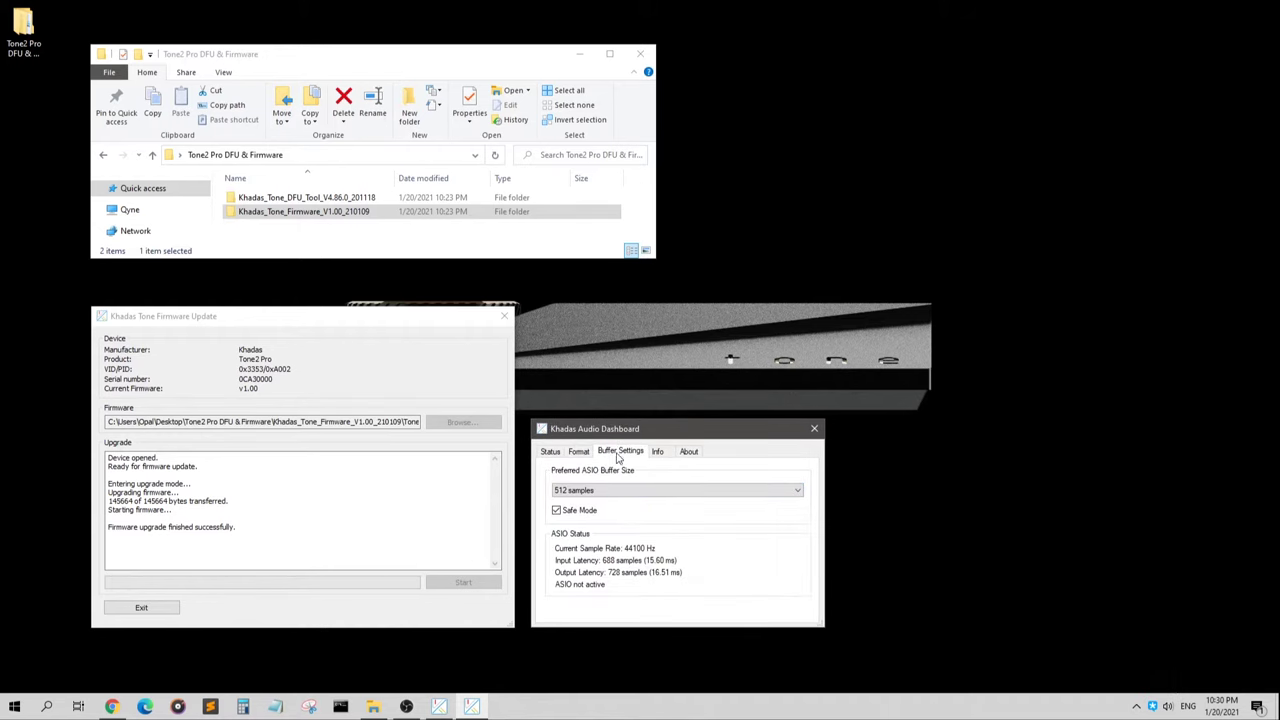
click(657, 451)
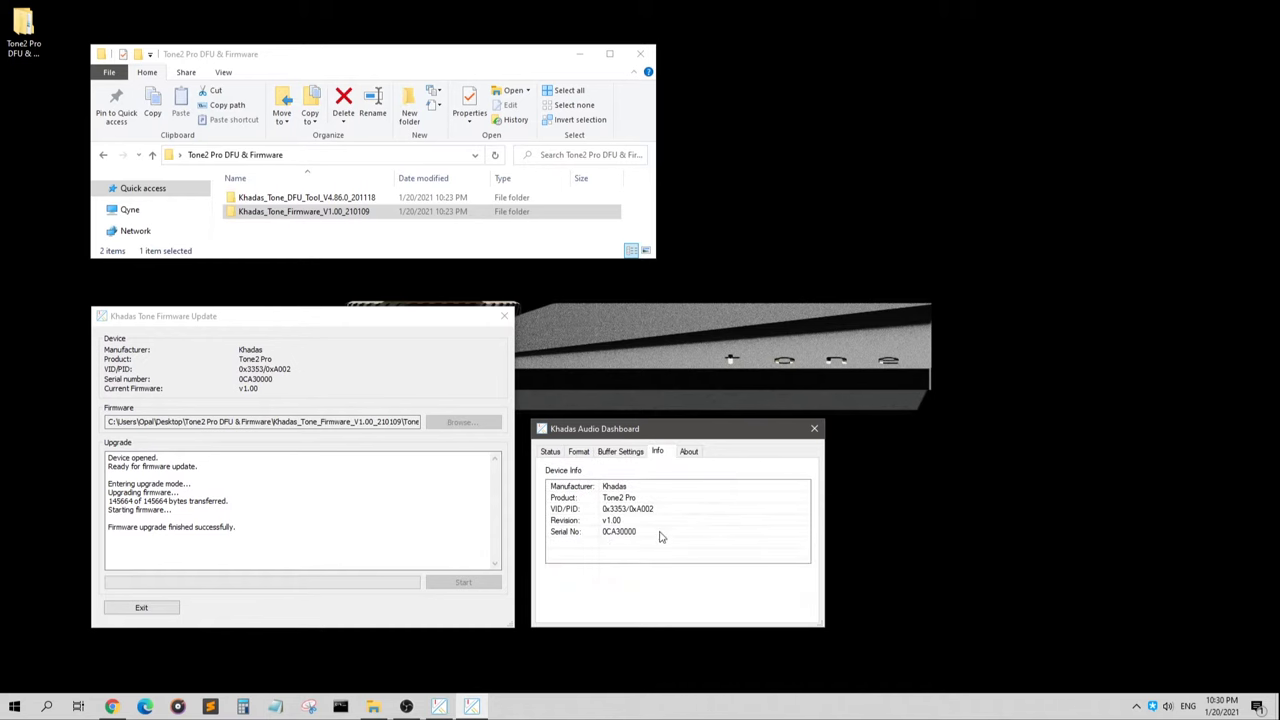
click(690, 453)
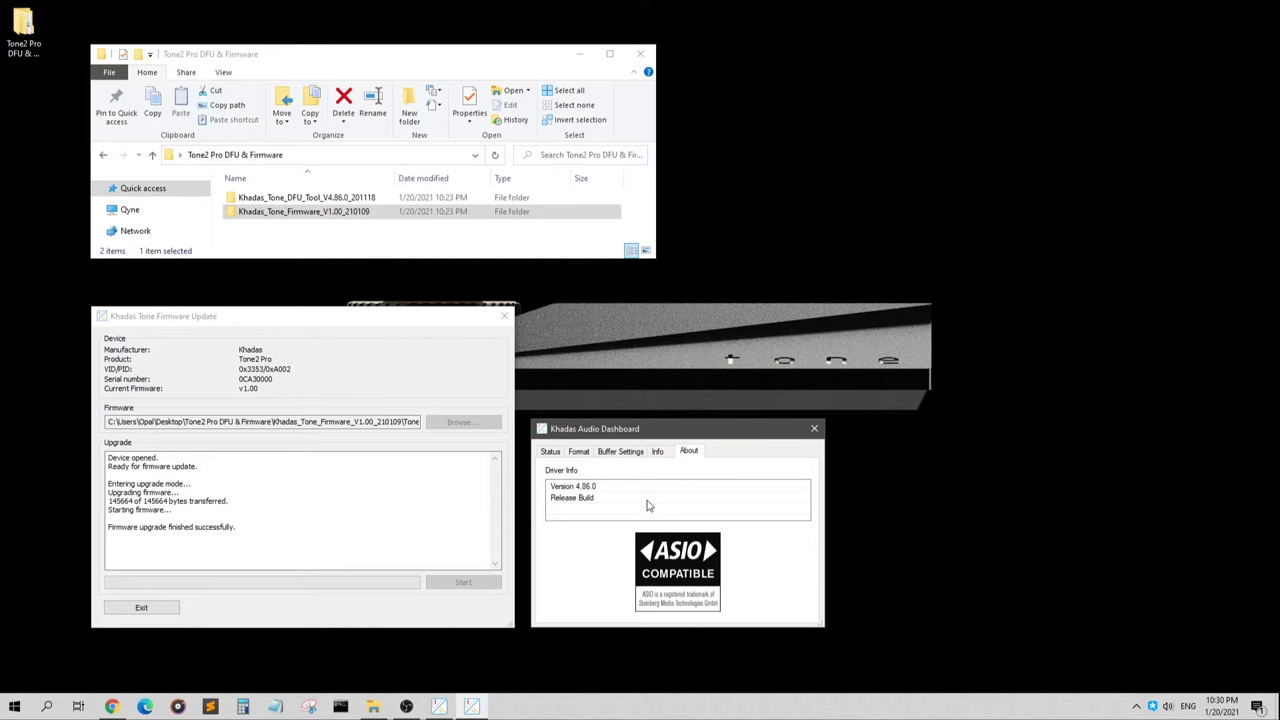
click(553, 452)
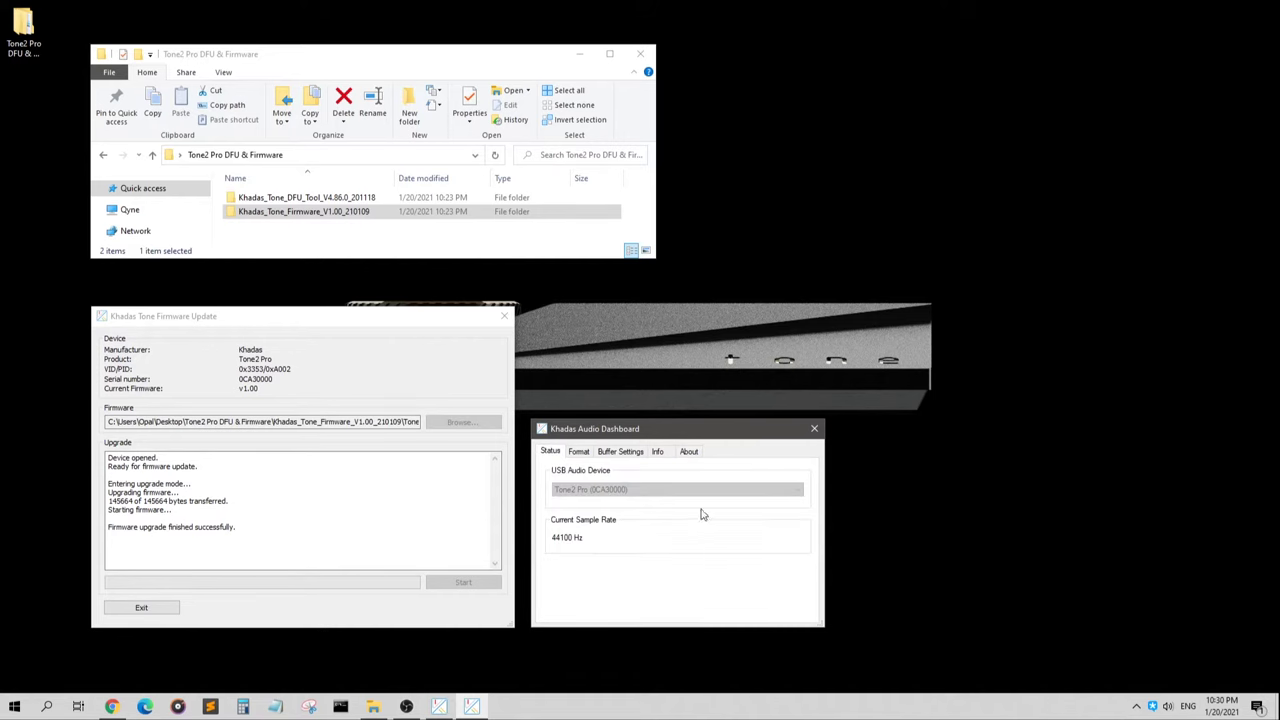
Close the Khadas Audio Dashboard and the firmware update tool, and clear the selection in the Tone2 Pro DFU & Firmware folder
click(816, 430)
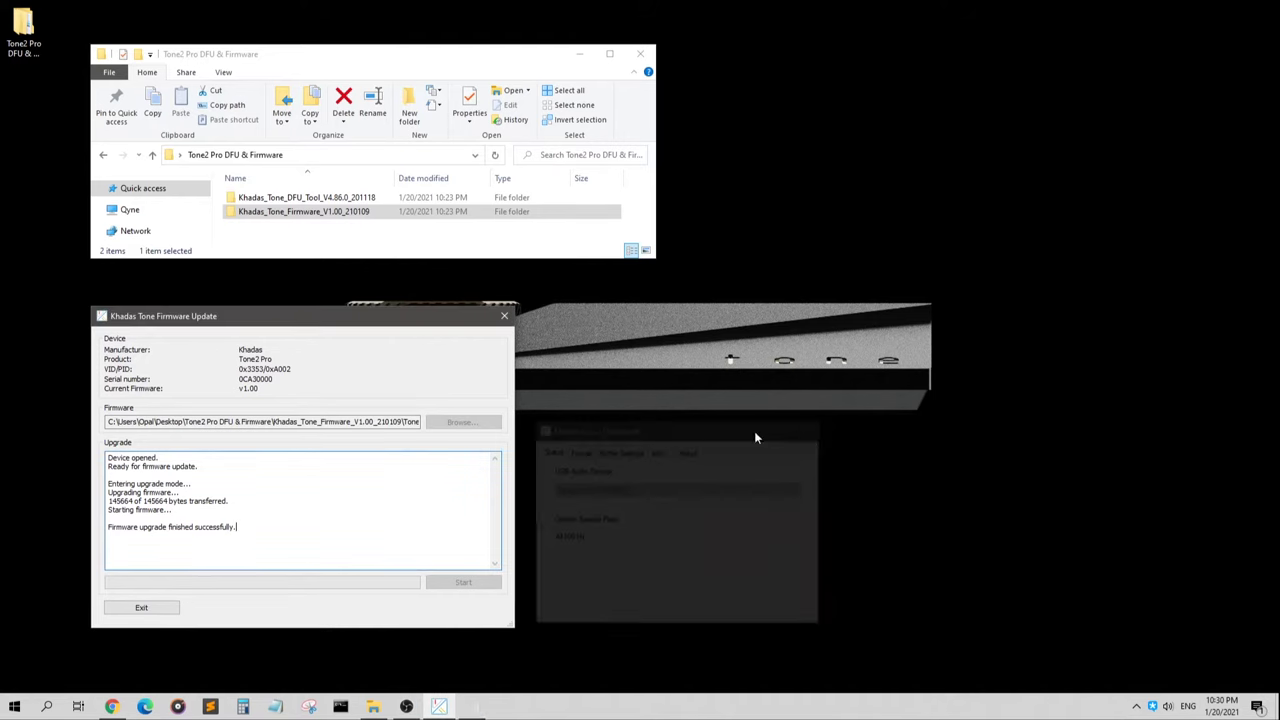
click(508, 316)
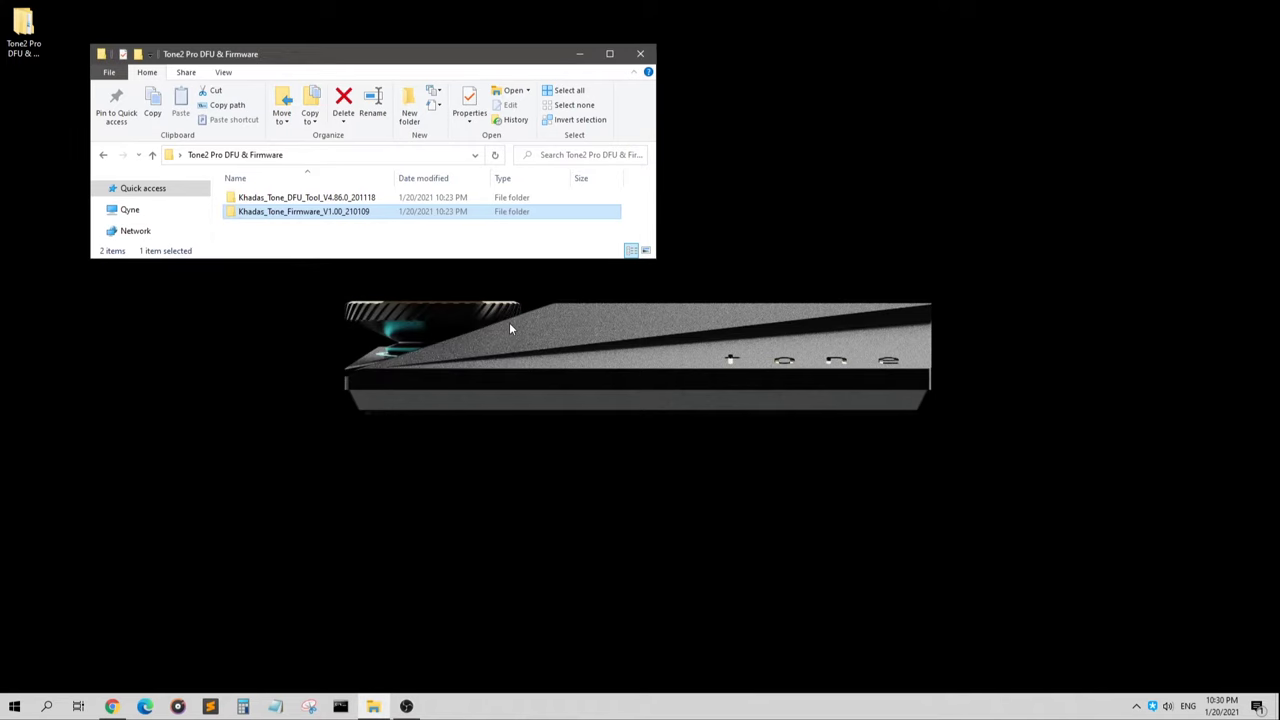
click(463, 243)
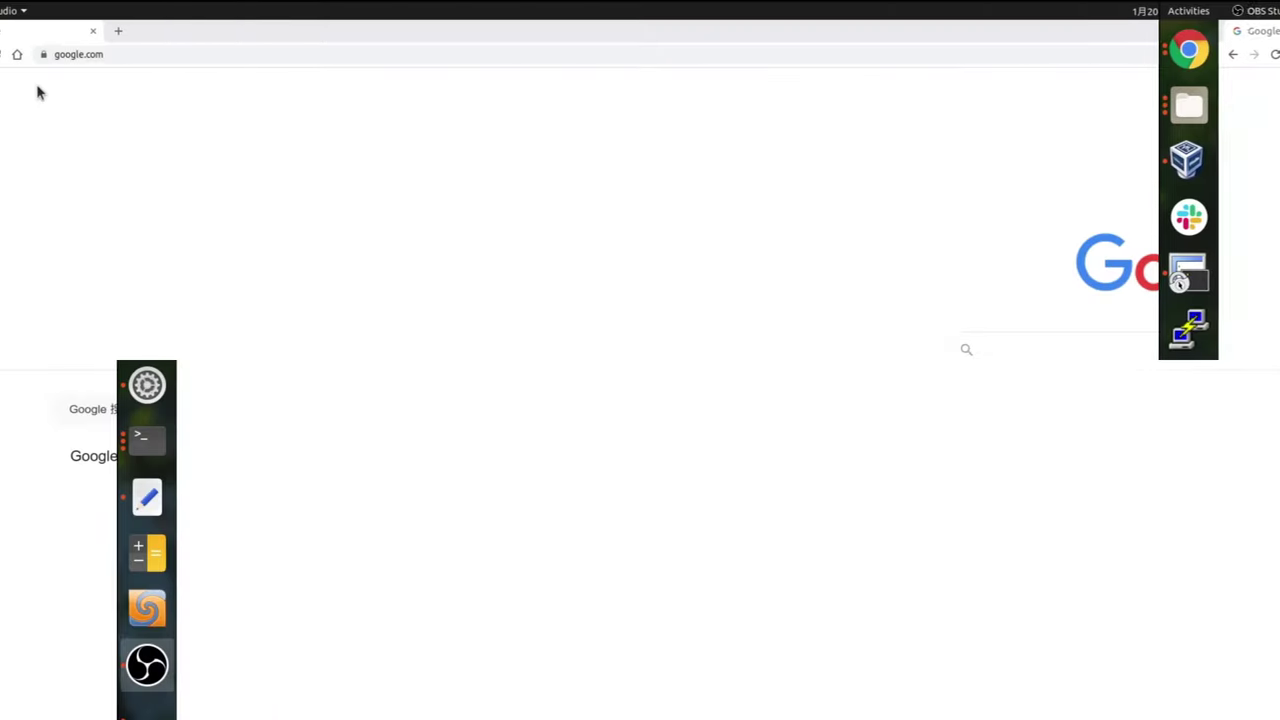
Open the repository page github.com/khadas/utils in Google Chrome on the Ubuntu computer
click(238, 54)
text(git)
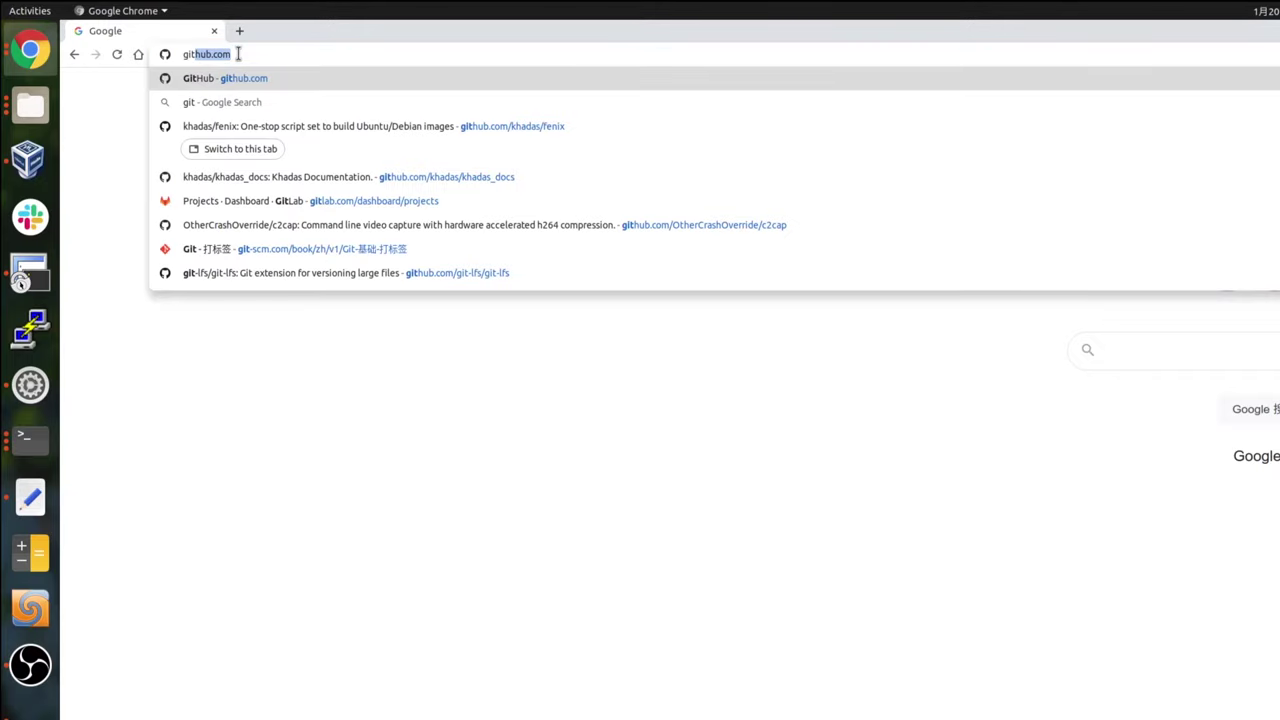
text(hub.com/khada)
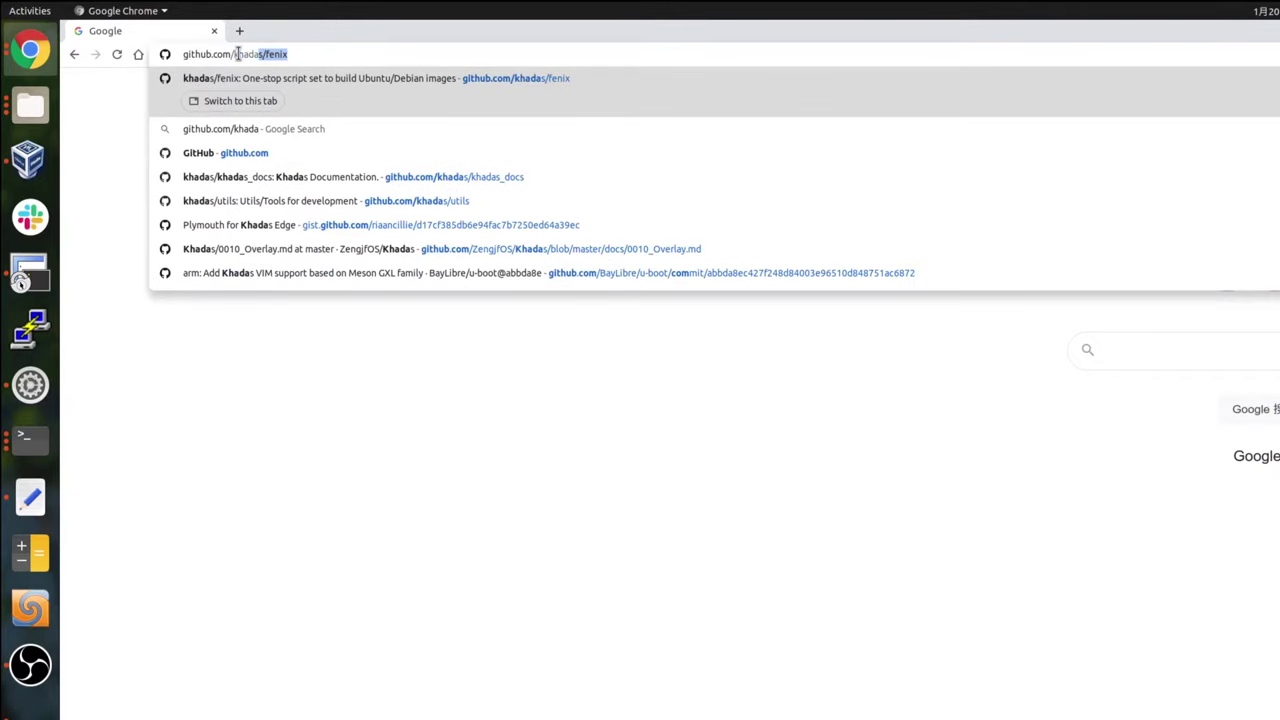
text(s/utils)
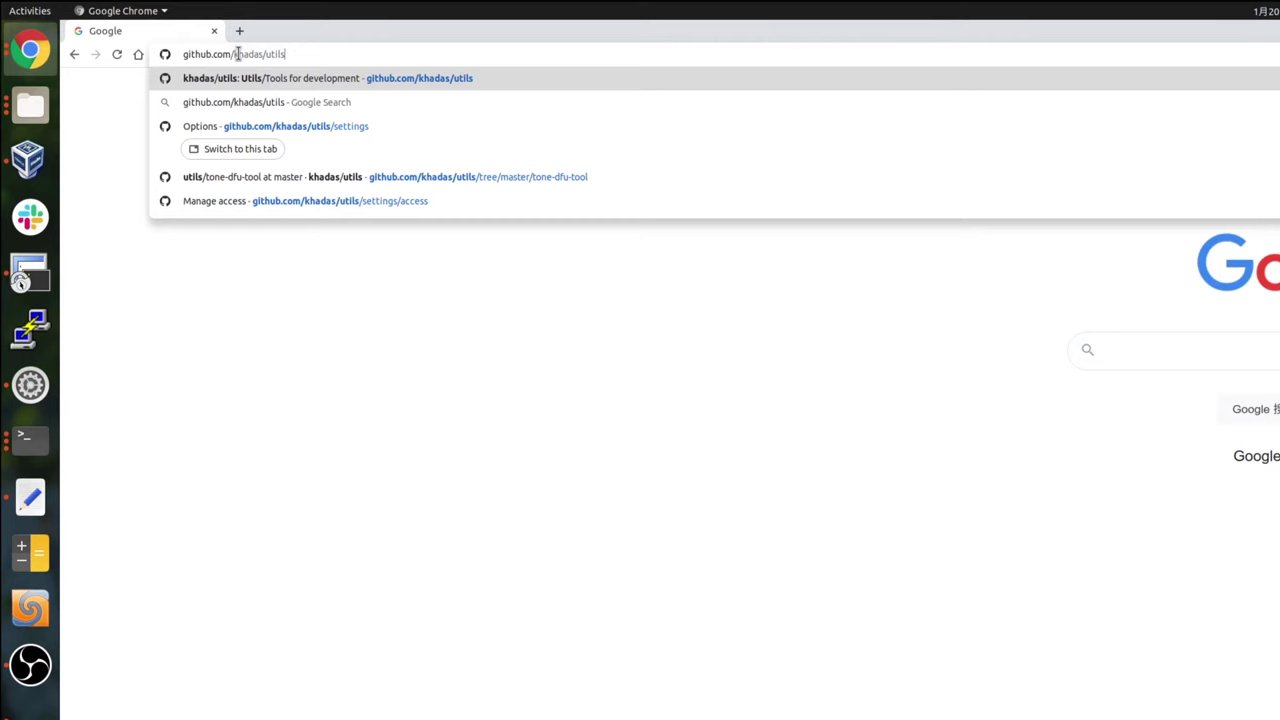
key(Return)
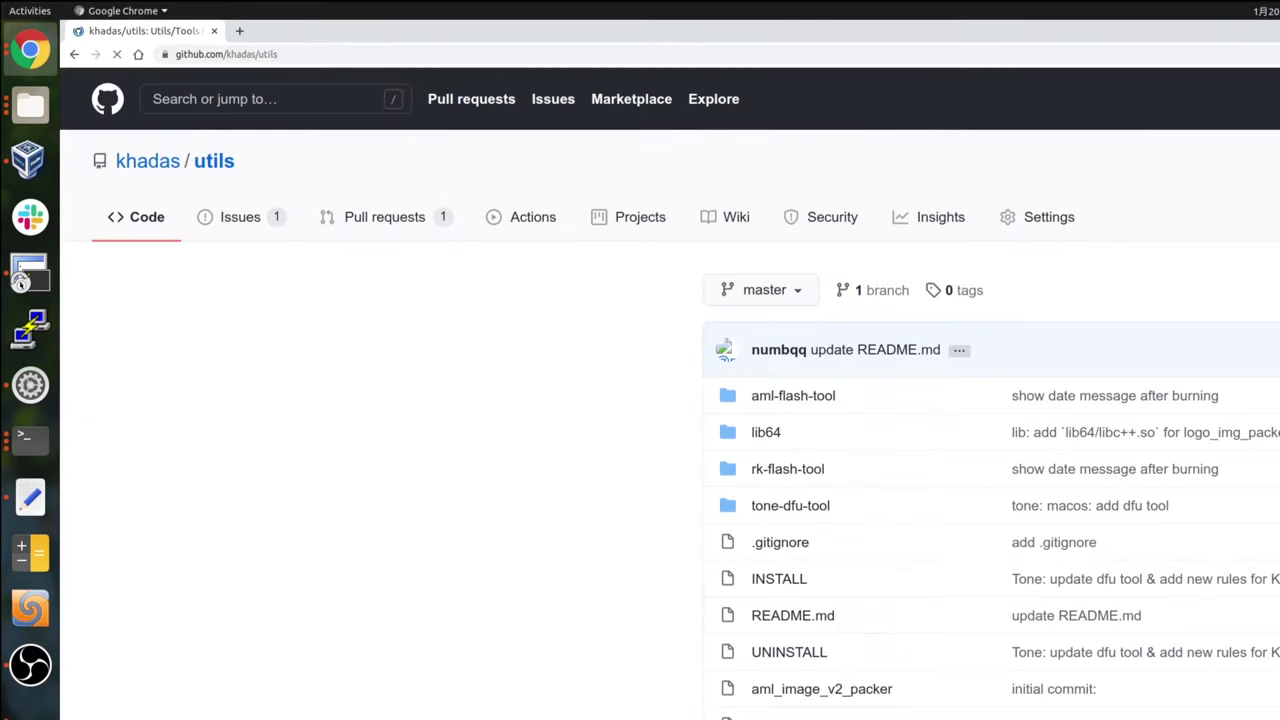
Copy the HTTPS clone address of the khadas/utils repository
click(848, 36)
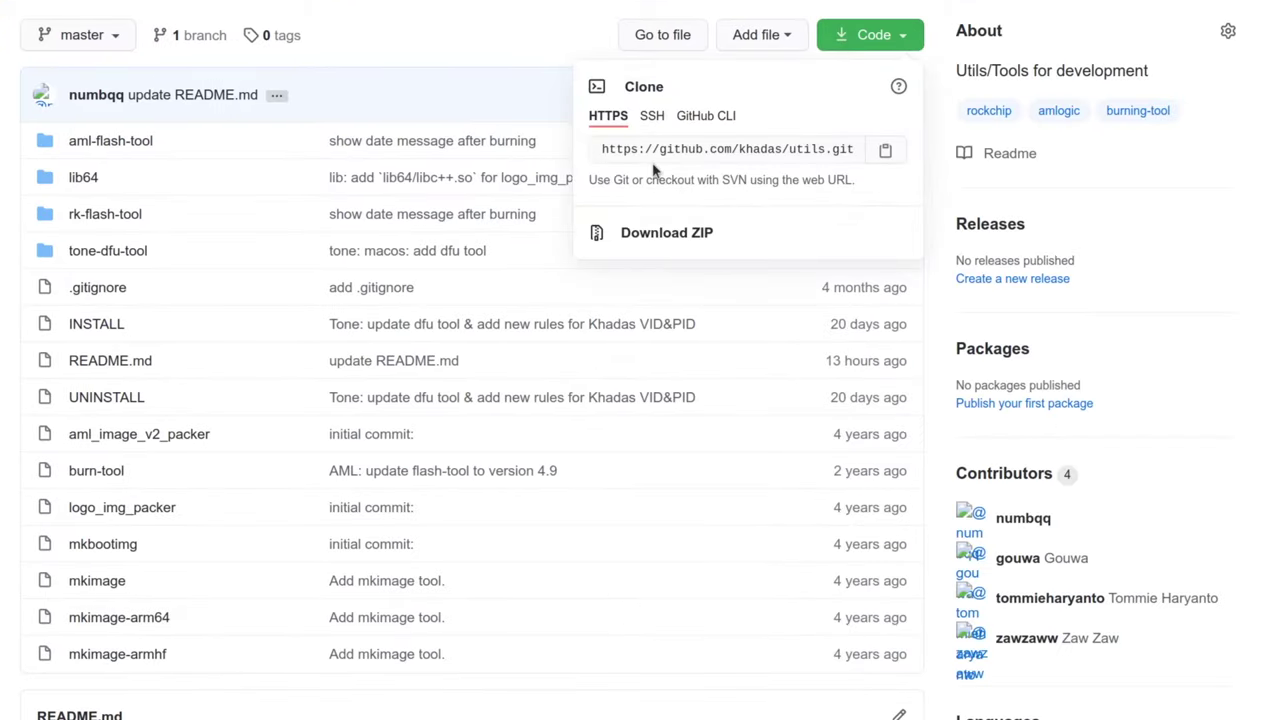
click(640, 150)
key(ctrl+c)
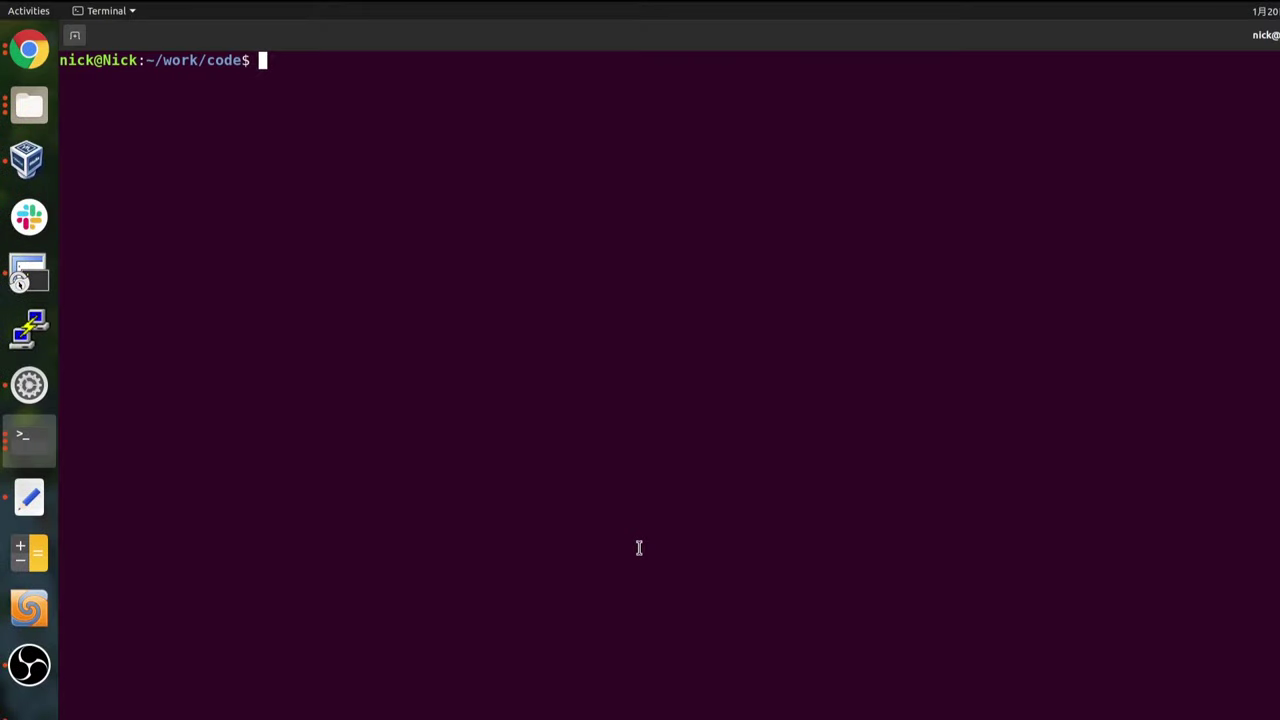
key(Return)
key(Return)
key(Return)
key(Return)
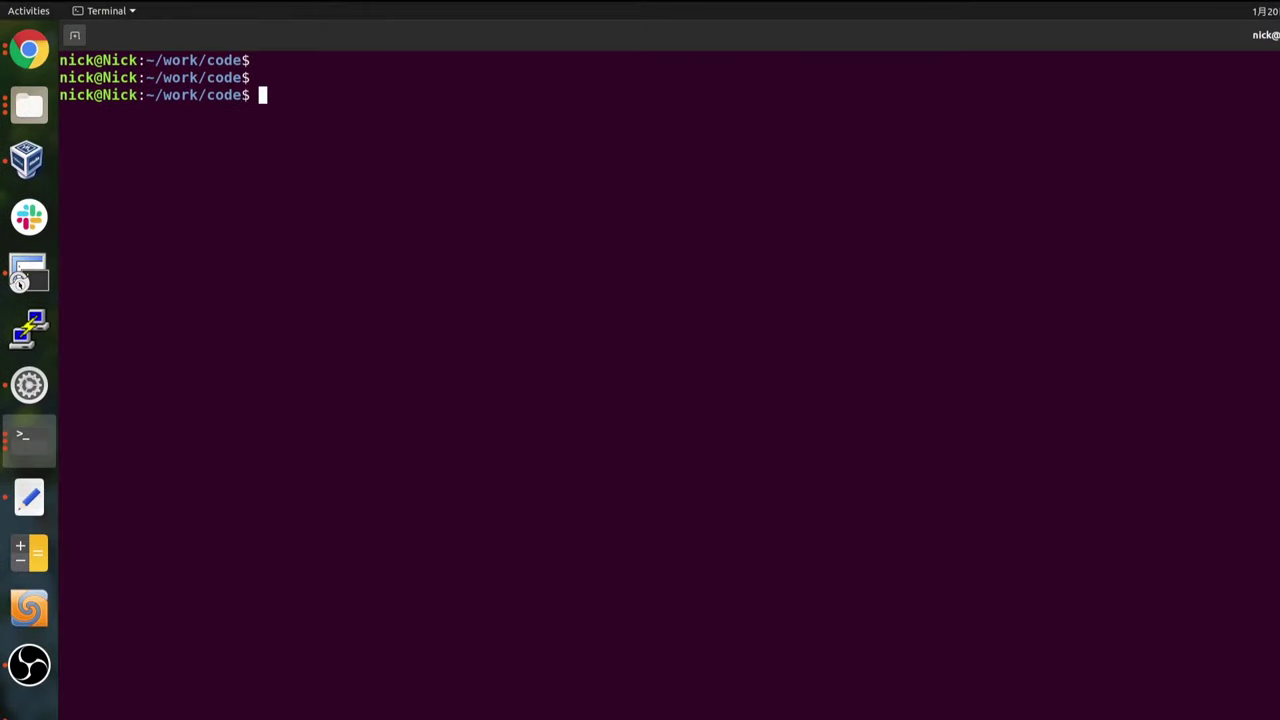
text(git clone)
key(ctrl+shift+v)
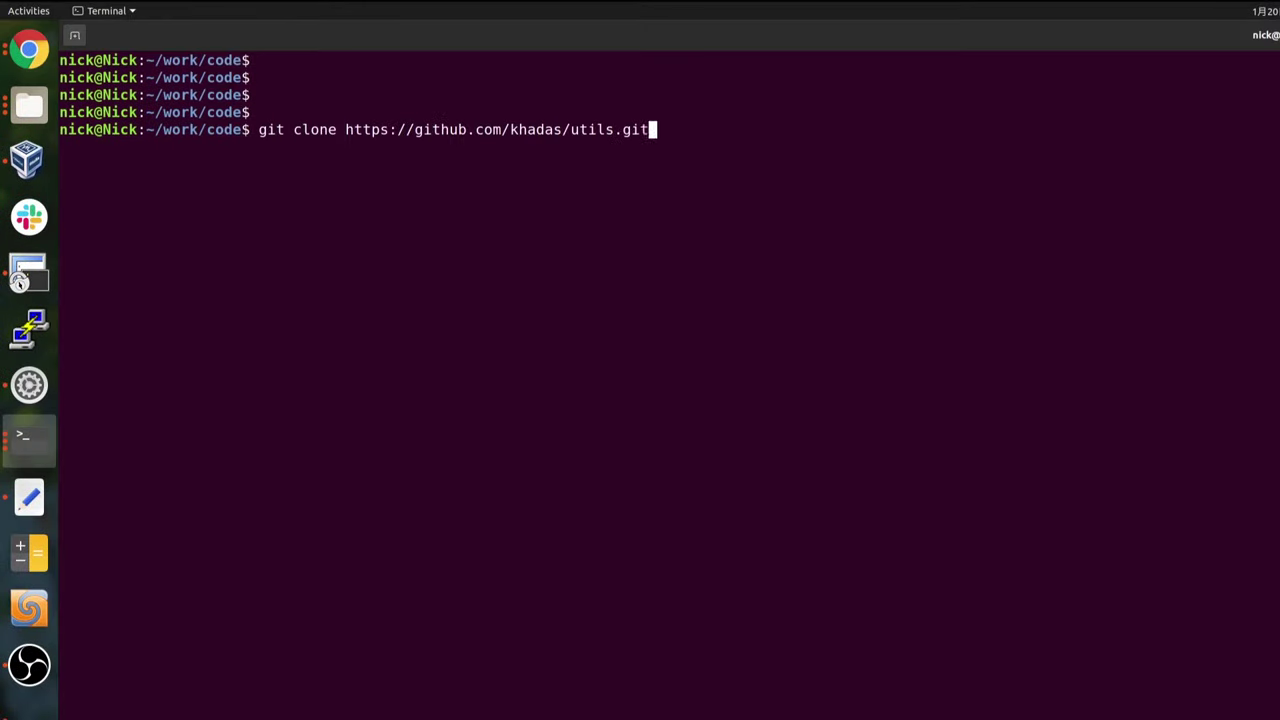
text(--depth=1)
key(Return)
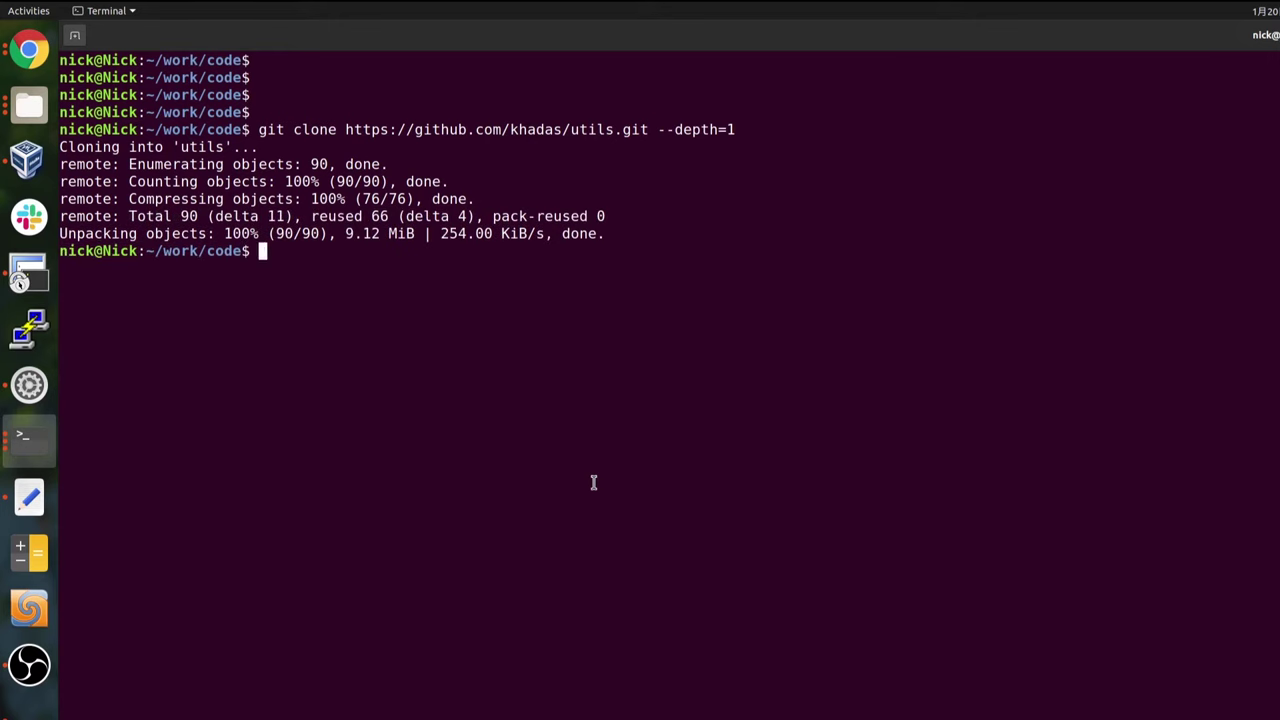
Change into the cloned utils directory
text(cd util)
key(Tab)
key(Return)
key(Return)
key(Return)
Run the ./INSTALL script with sudo and display the usage of tone-burn-tool with -h
text(sudo )
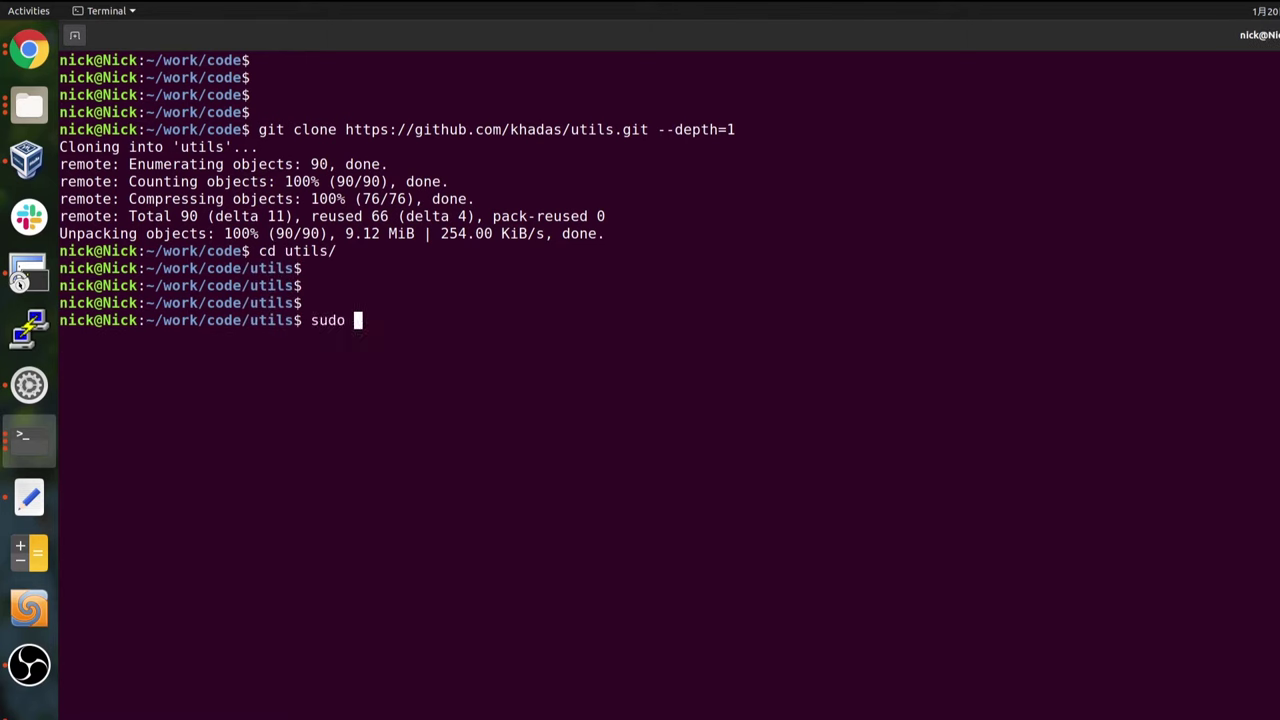
text(./I)
key(Tab)
key(Return)
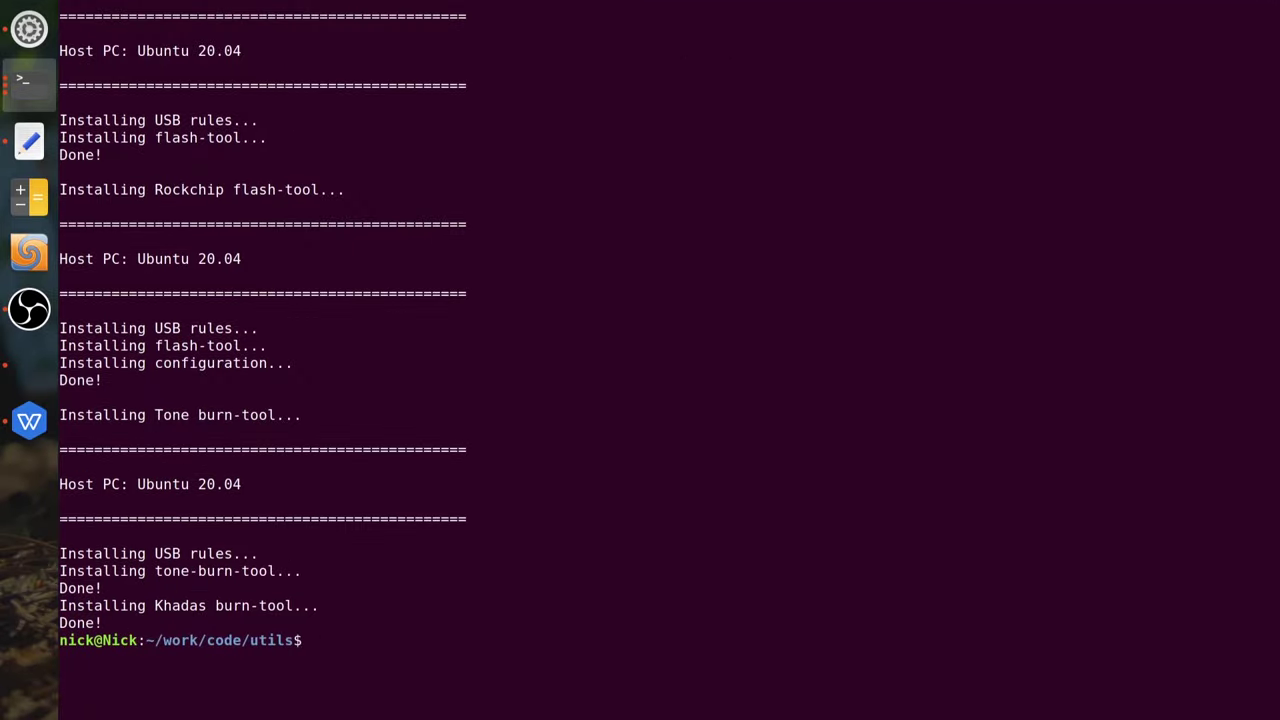
text(to)
key(Tab)
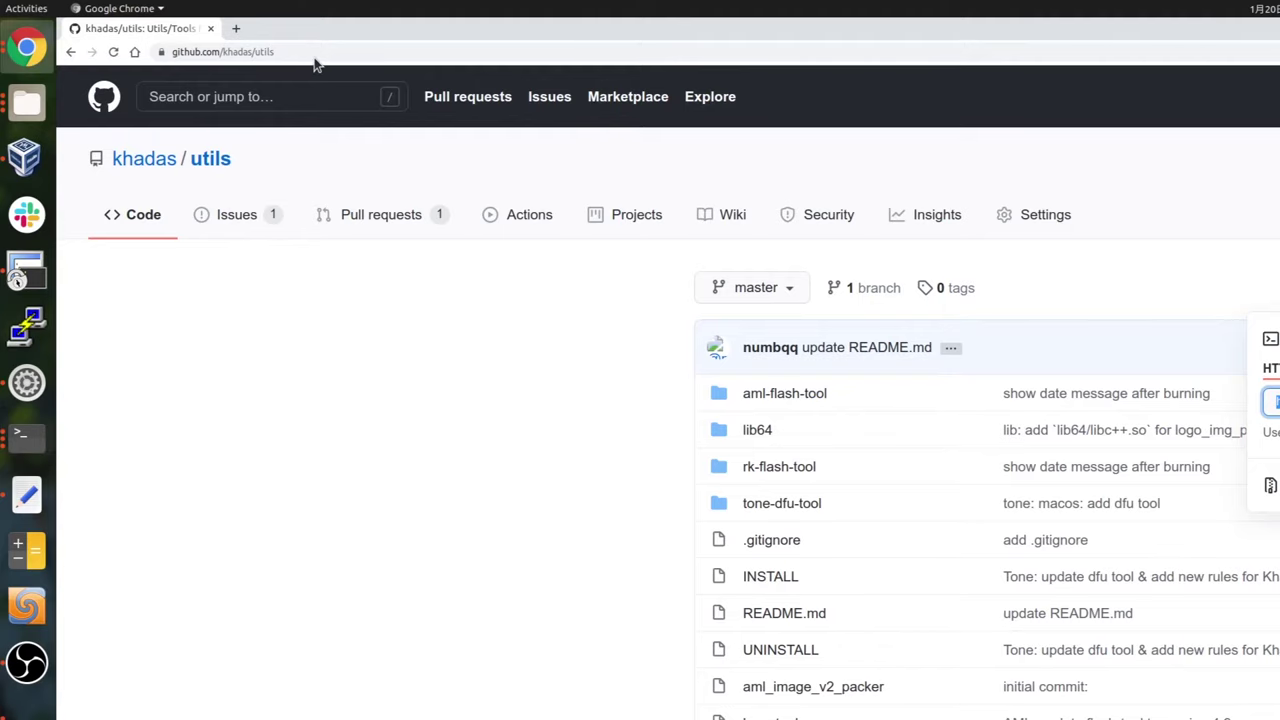
In Google Chrome, open dl.khadas.com and go to the products/tone2/firmware directory
click(313, 52)
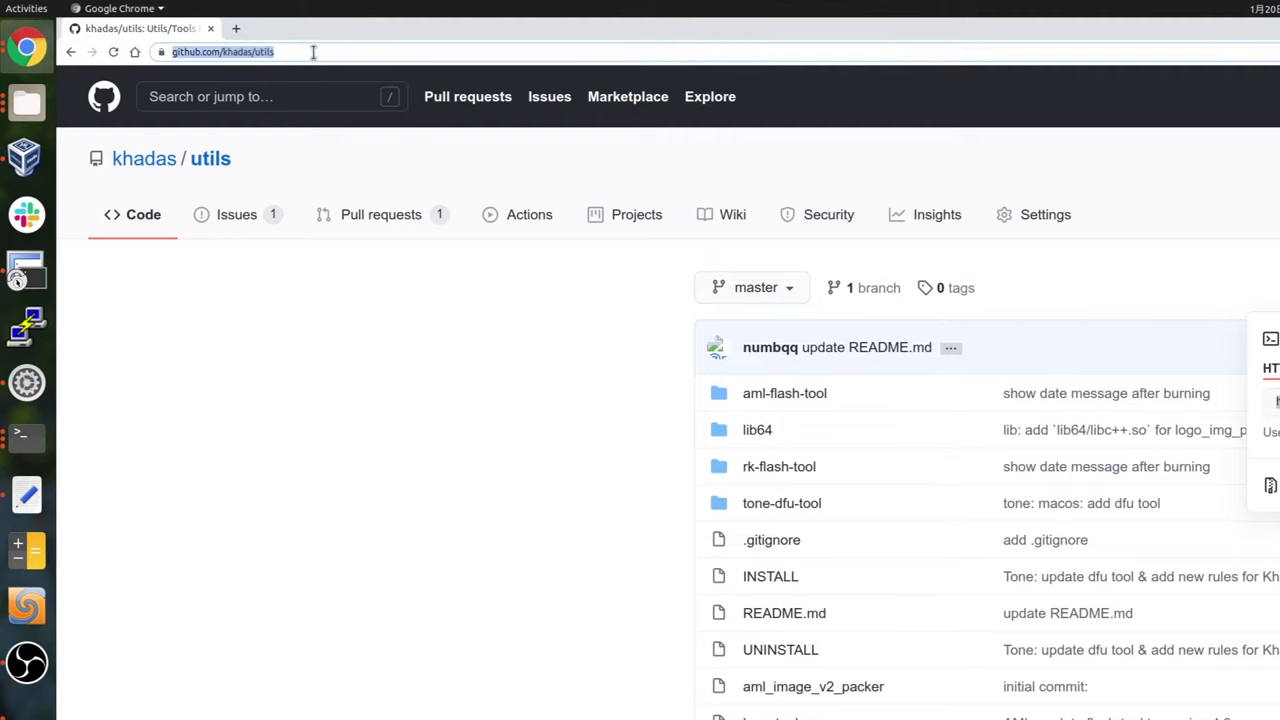
text(dl)
key(Return)
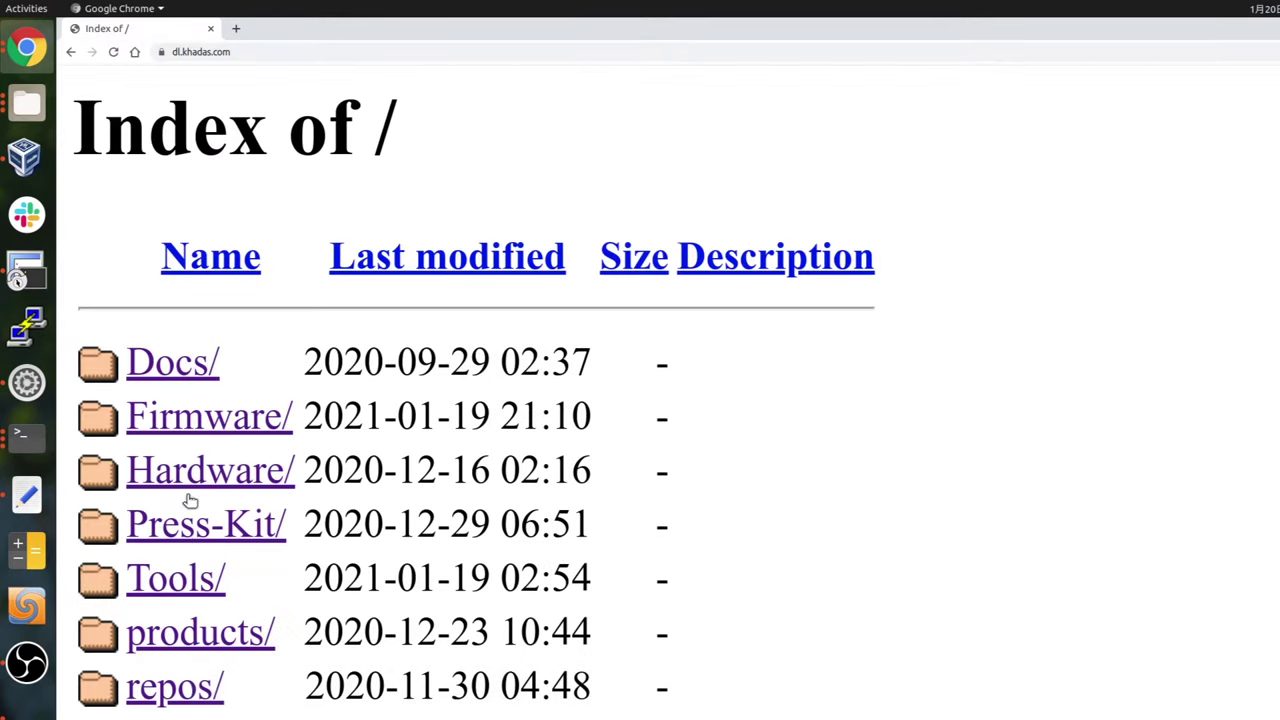
click(186, 632)
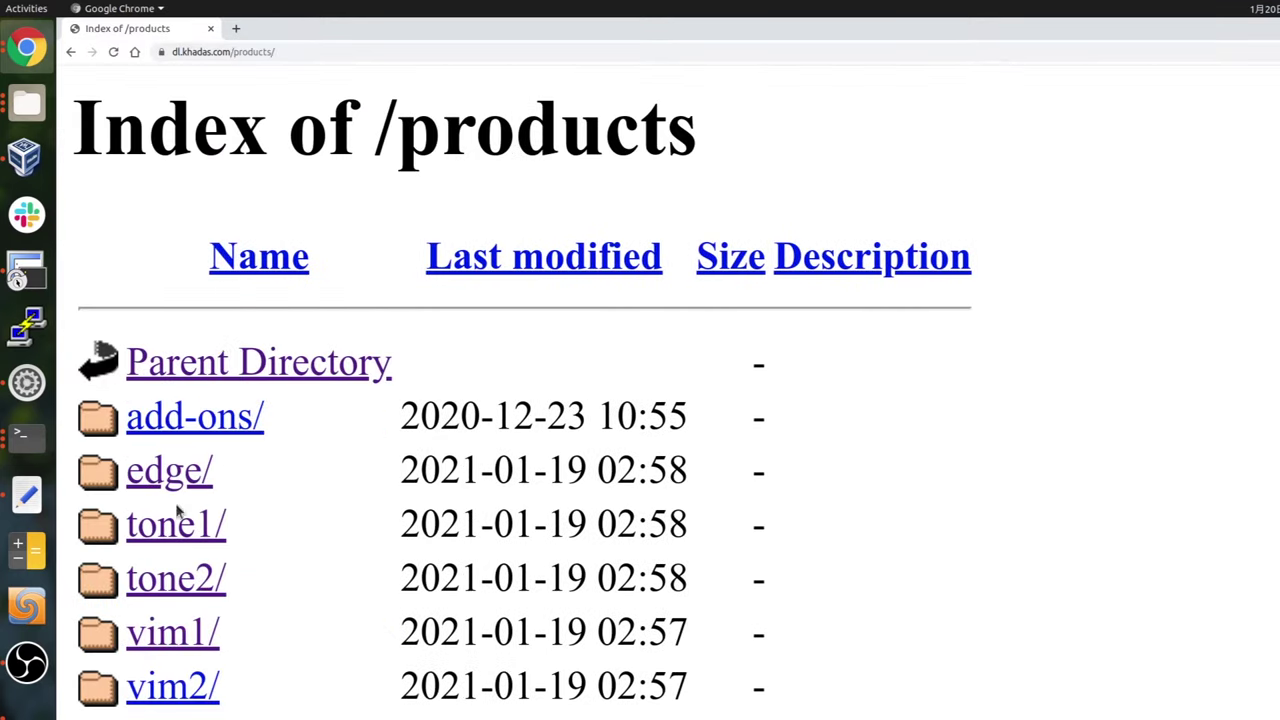
click(178, 582)
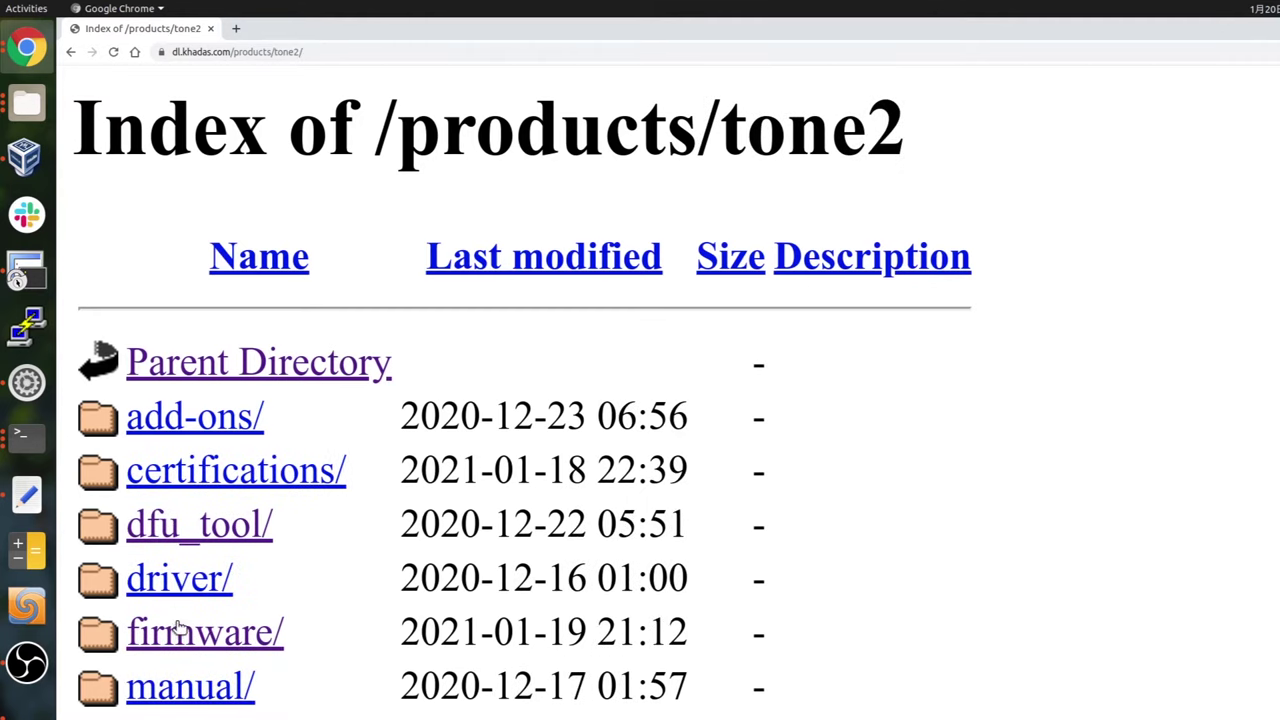
click(178, 628)
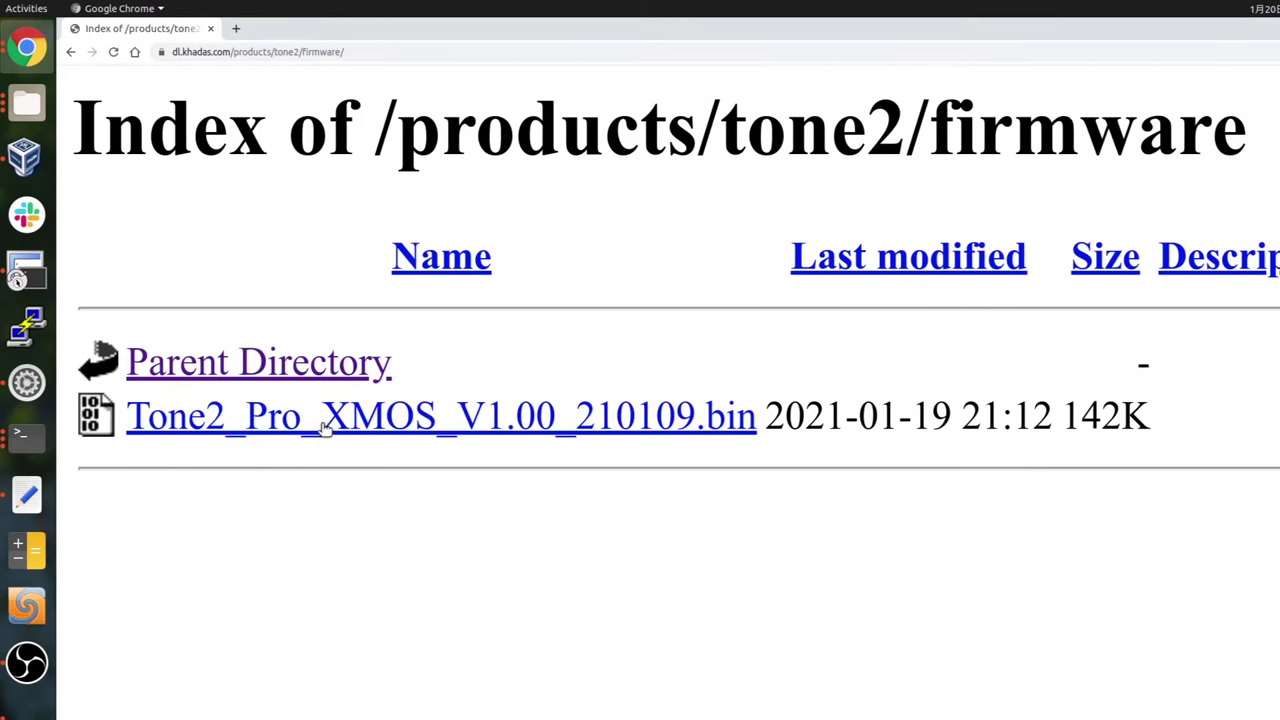
Copy the link address of Tone2_Pro_XMOS_V1.00_210109.bin and download the file with wget in the terminal's utils directory
right_click(326, 427)
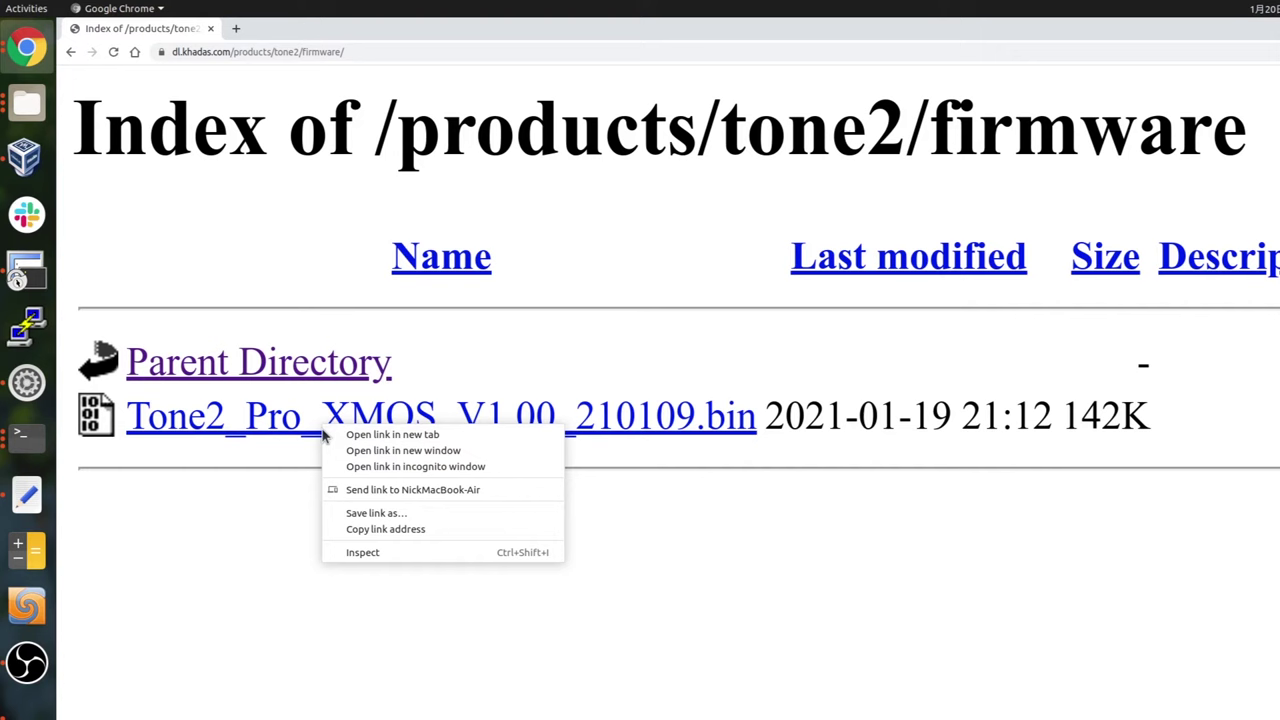
click(383, 533)
click(27, 437)
text(wget)
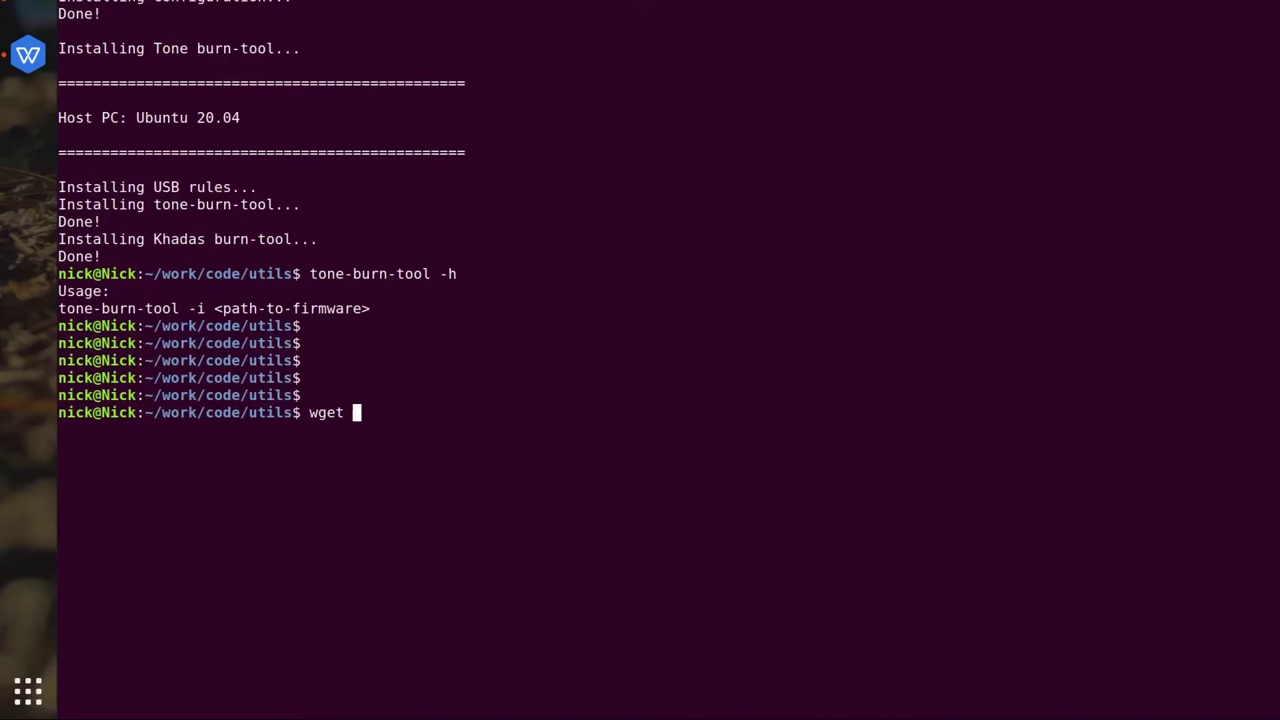
key(ctrl+shift+v)
key(Return)
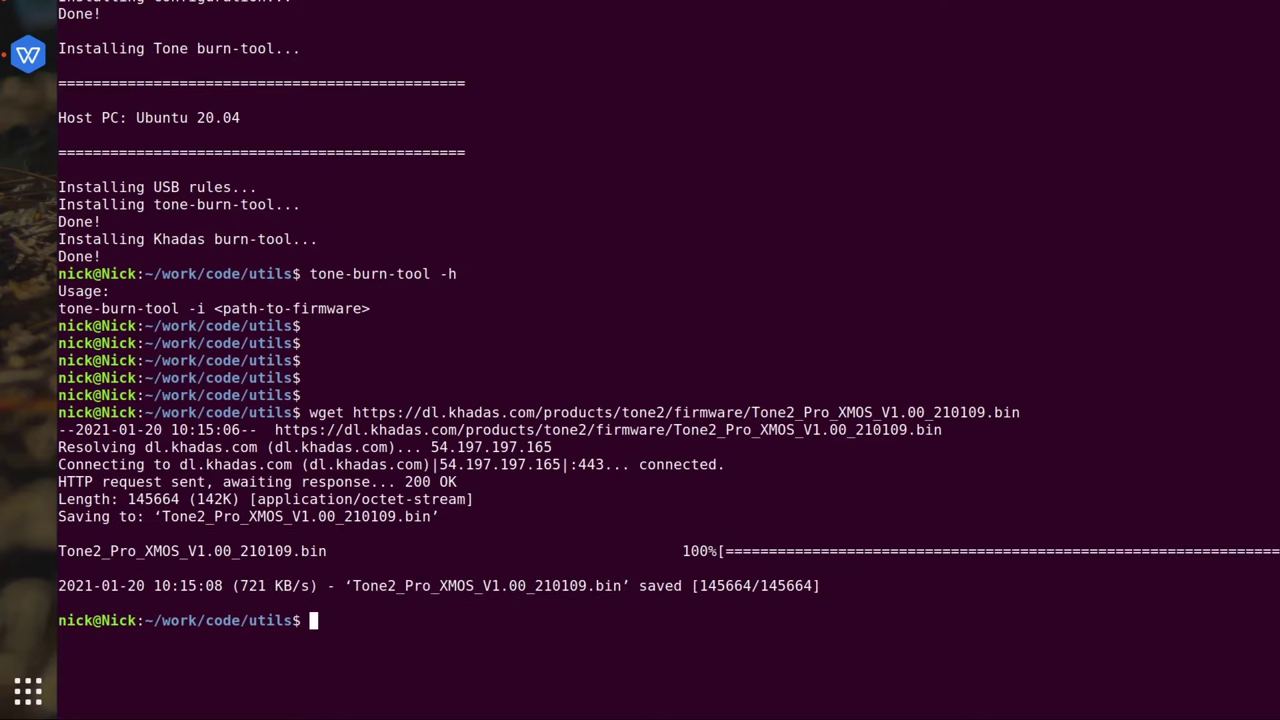
Flash the Tone2 Pro by running tone-burn-tool -i Tone2_Pro_XMOS_V1.00_210109.bin
key(Return)
key(Return)
key(Return)
text(to)
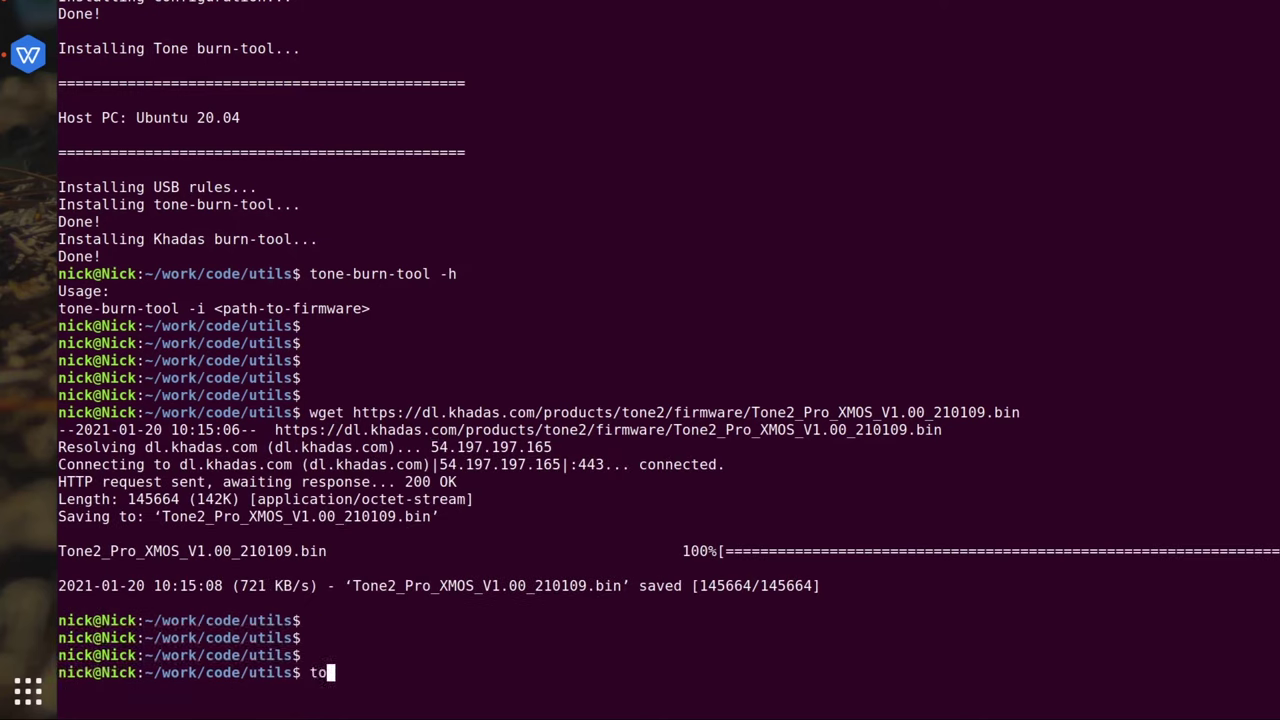
text(n)
key(Tab)
text(-)
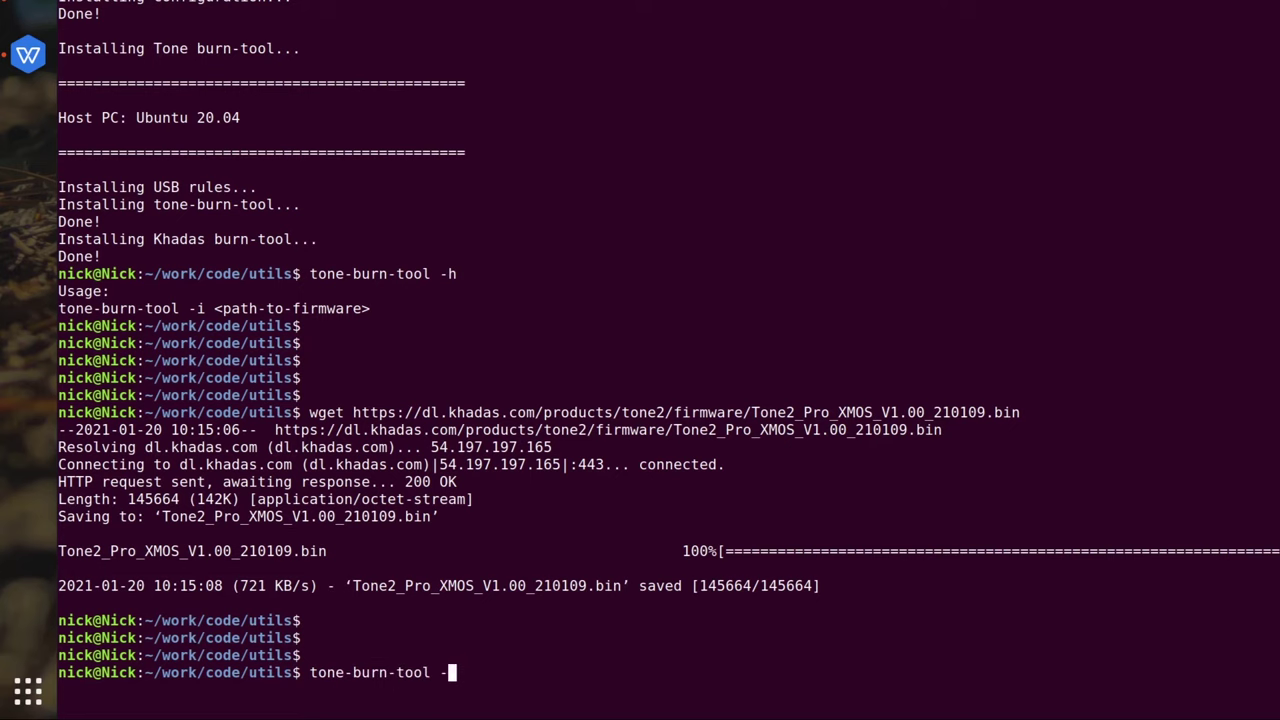
text(i T)
key(Tab)
key(Return)
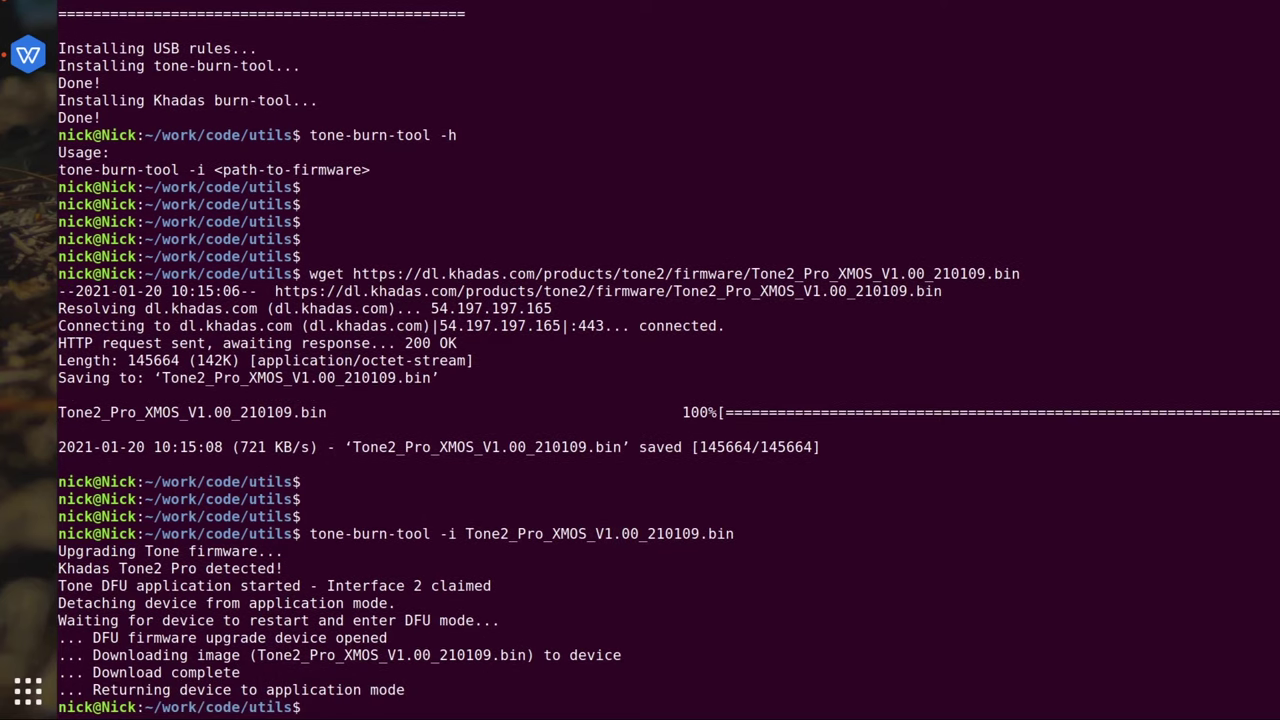
key(Return)
key(Return)
key(Return)
key(Return)
key(Return)
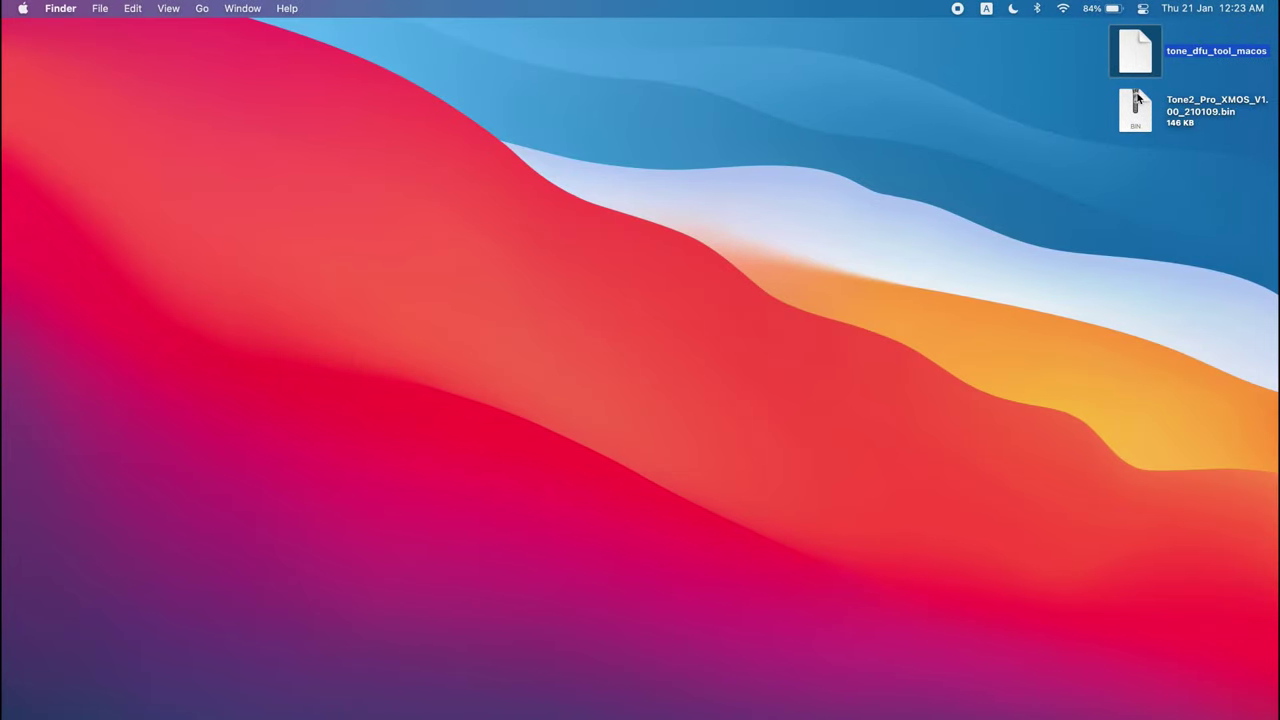
In Google Chrome, browse dl.khadas.com to the products/tone2/dfu_tool directory and the products/tone2/firmware directory
click(1137, 113)
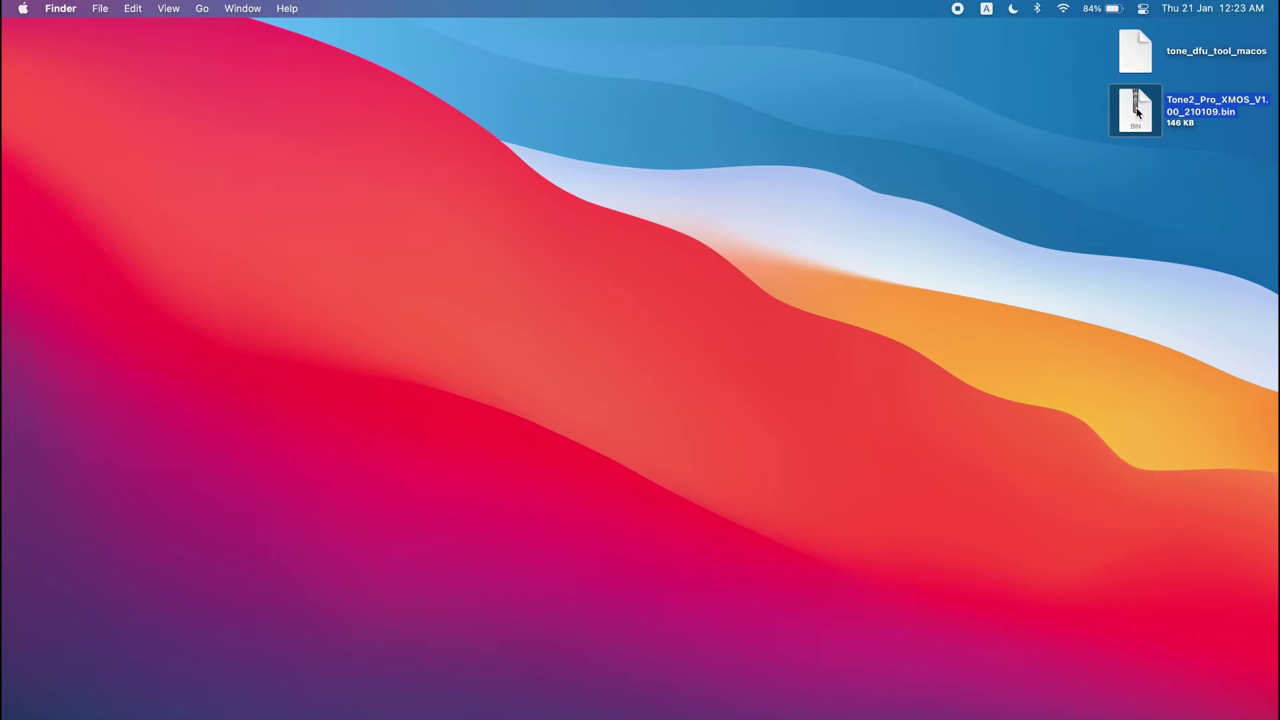
click(823, 291)
click(210, 714)
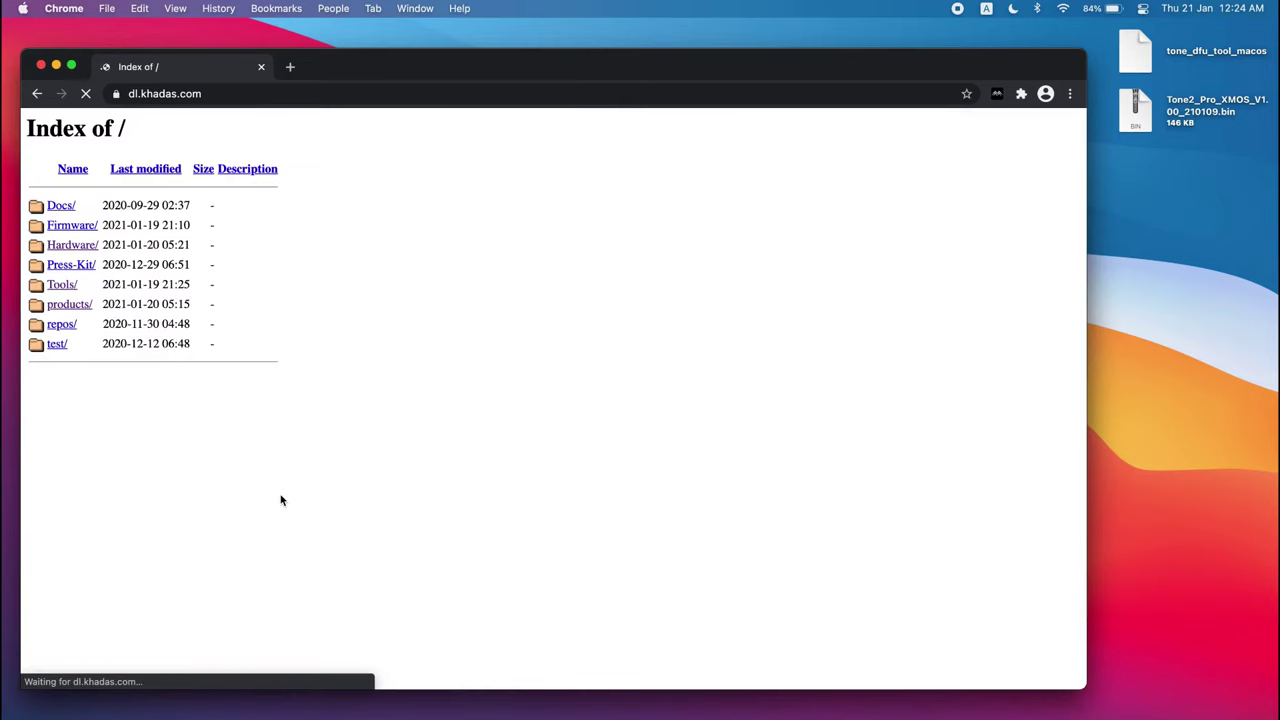
click(86, 306)
click(68, 288)
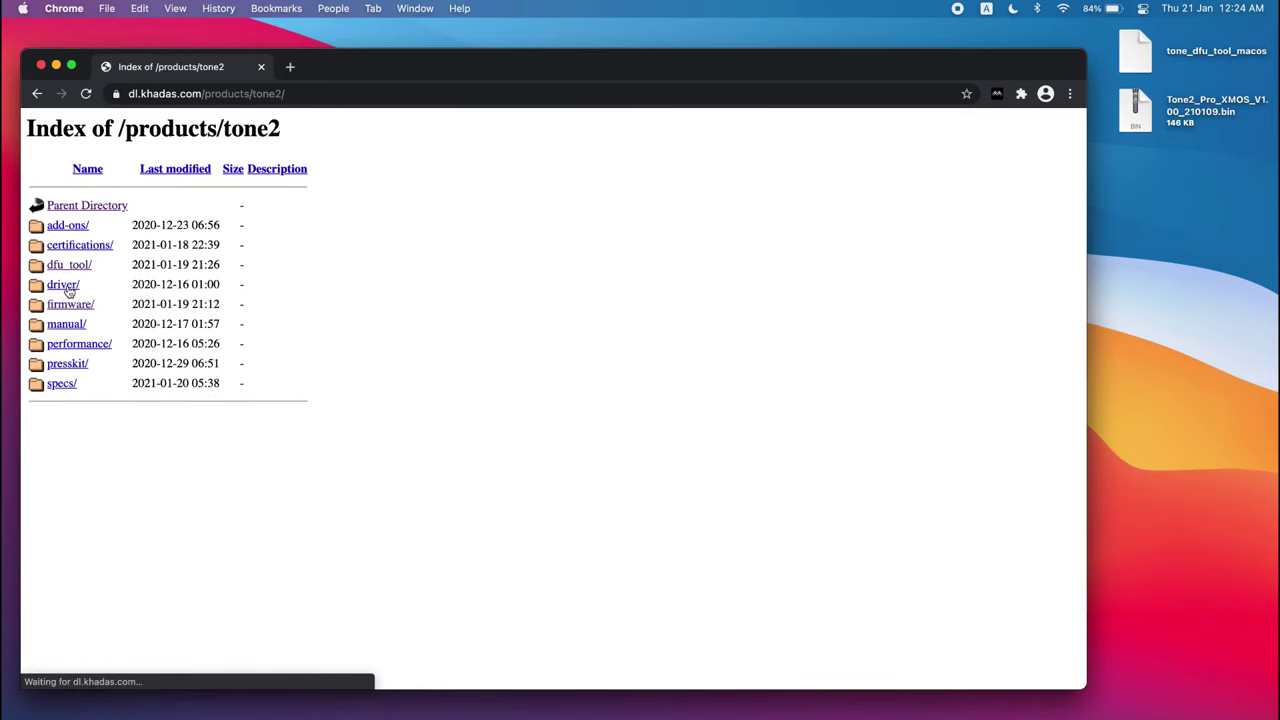
click(62, 264)
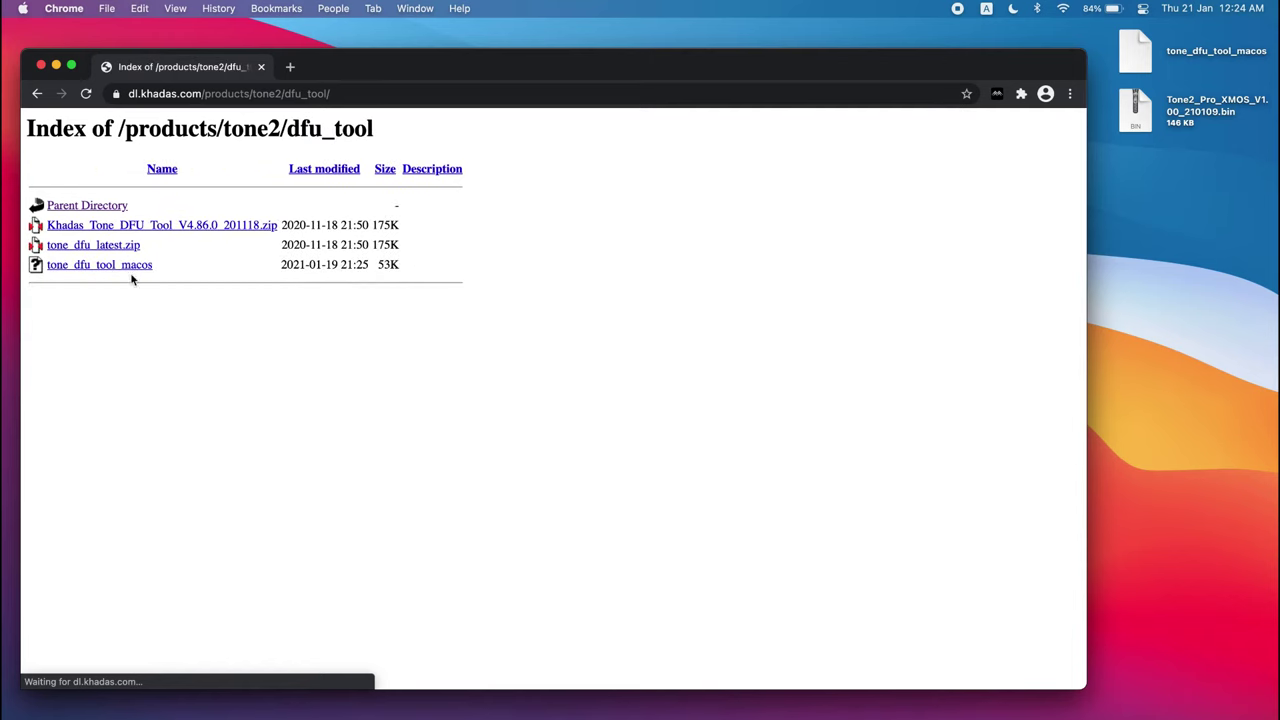
click(110, 208)
click(80, 307)
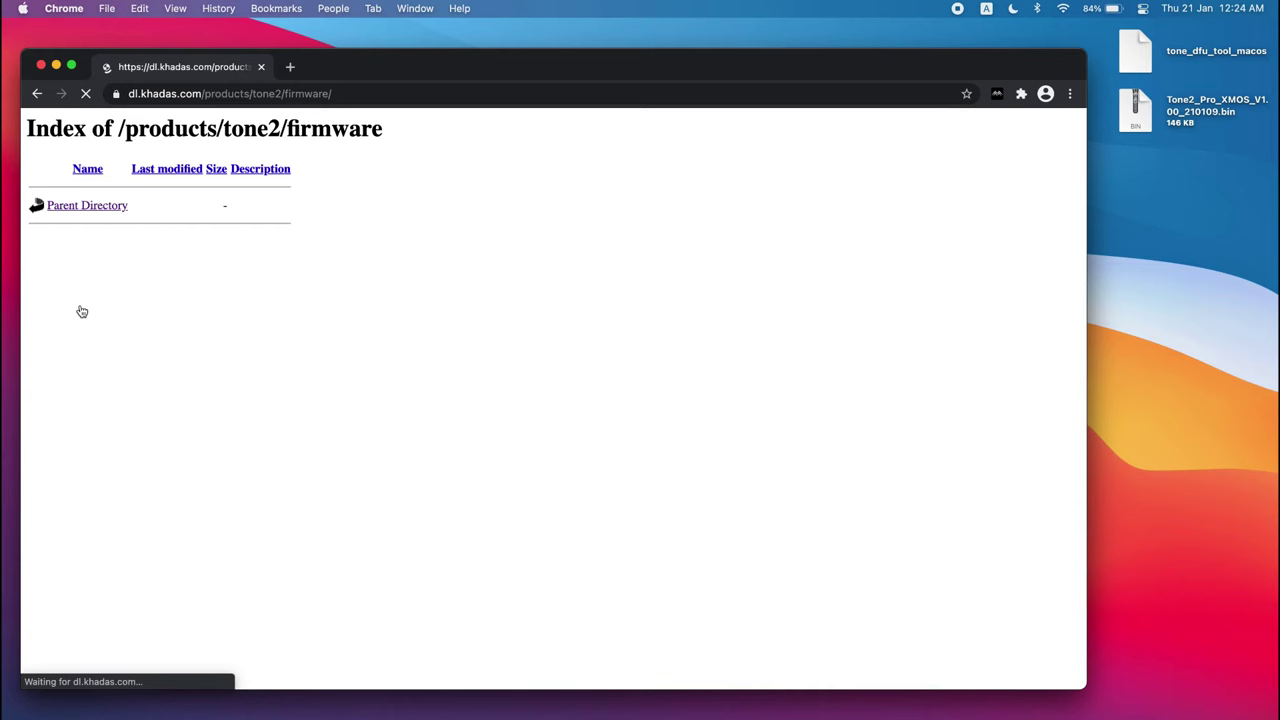
Open docs.khadas.com and go to the Tone Series guide How To Upgrade Firmware, at the Upgrade On Mac OS section
click(246, 94)
text(docs.)
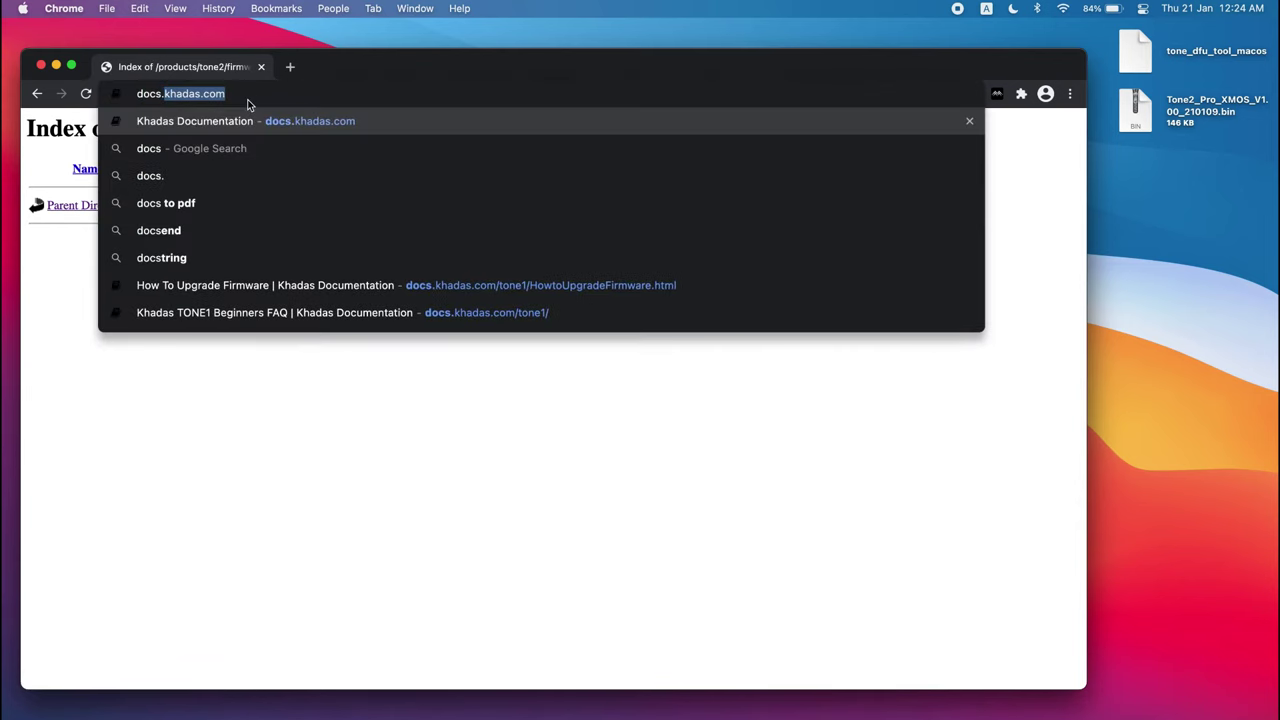
key(Return)
scroll(303, 423, down, 10)
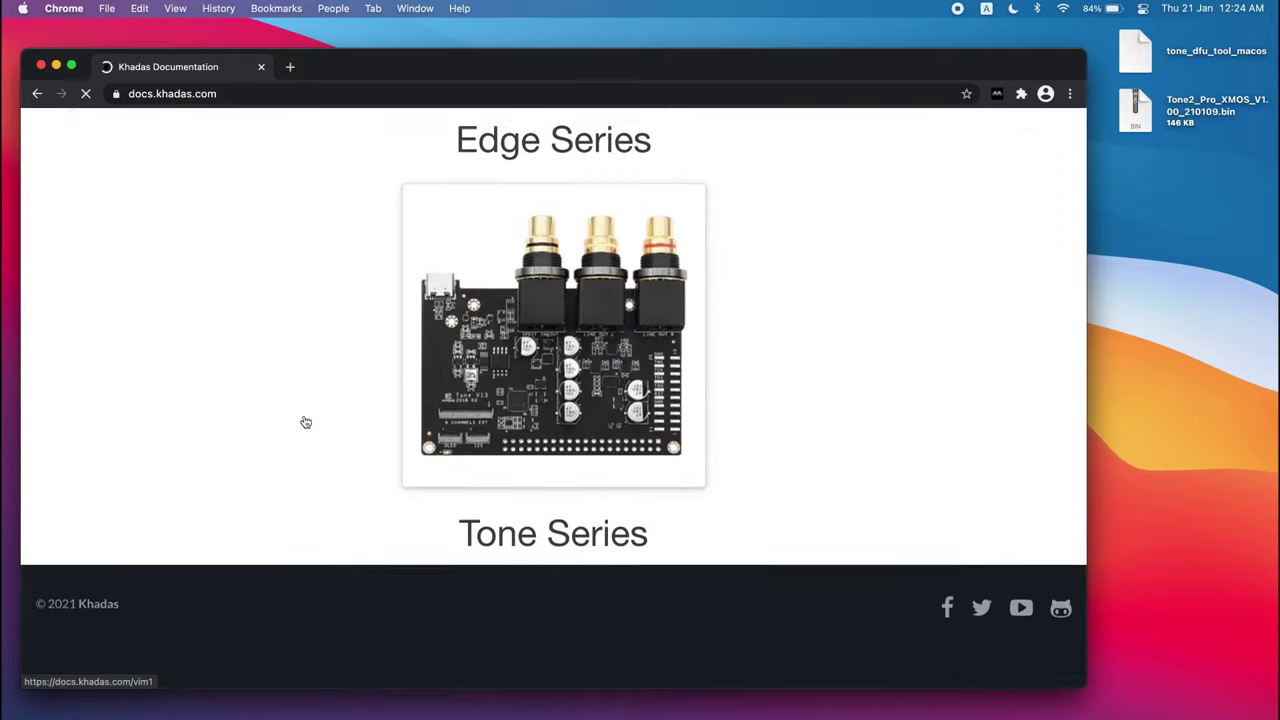
click(592, 406)
click(210, 268)
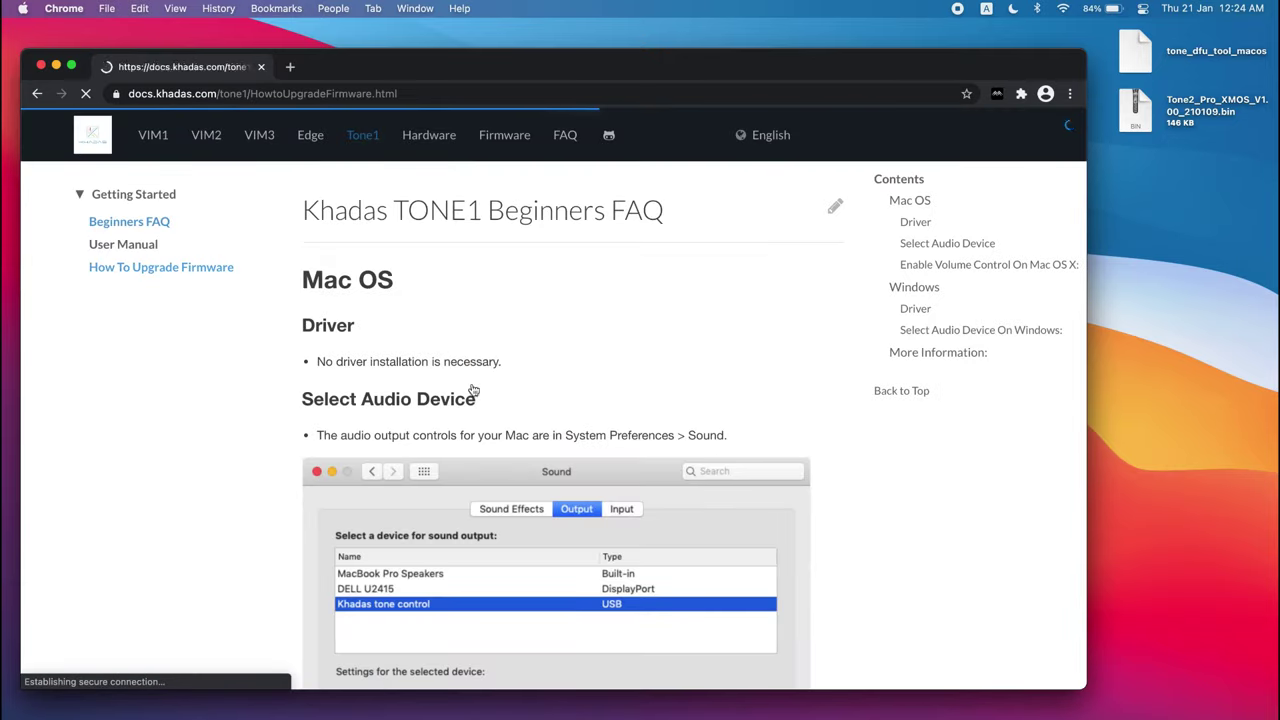
scroll(587, 457, down, 10)
scroll(585, 450, down, 15)
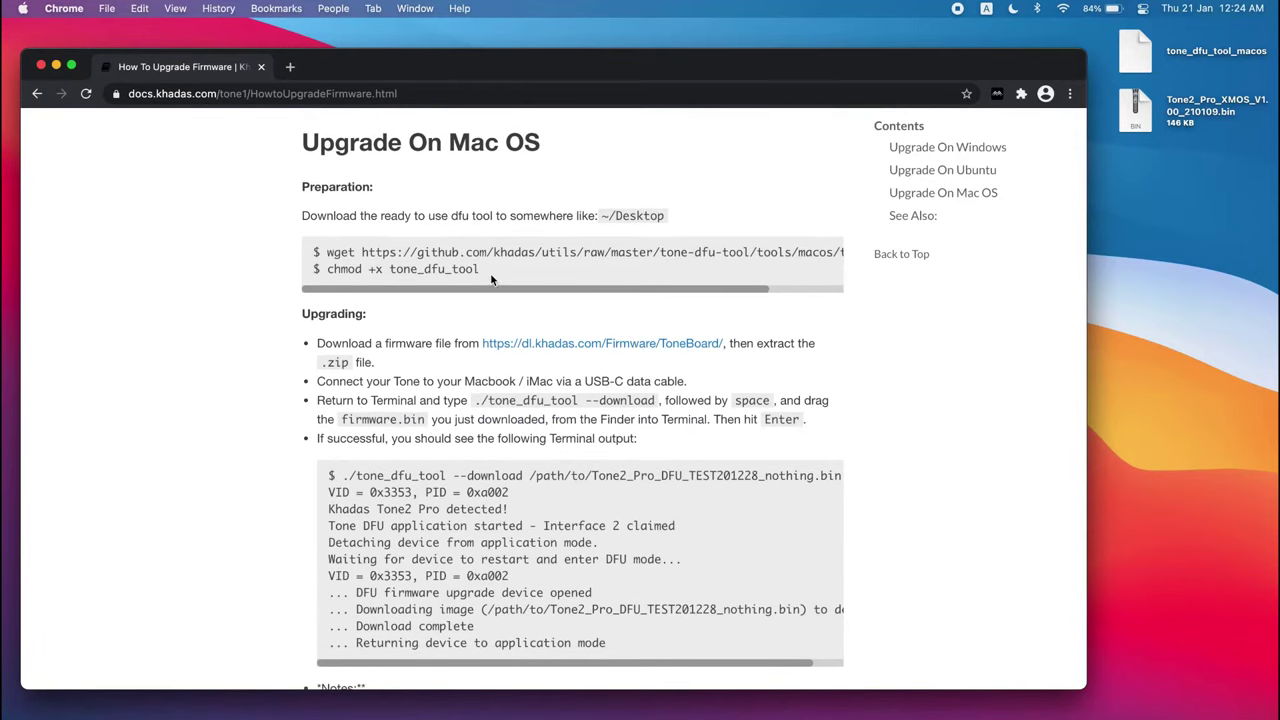
Copy chmod +x from the guide and run chmod +x tone_dfu_tool_macos in Terminal from the Desktop directory
drag(482, 269, 322, 268)
key(super+c)
click(381, 266)
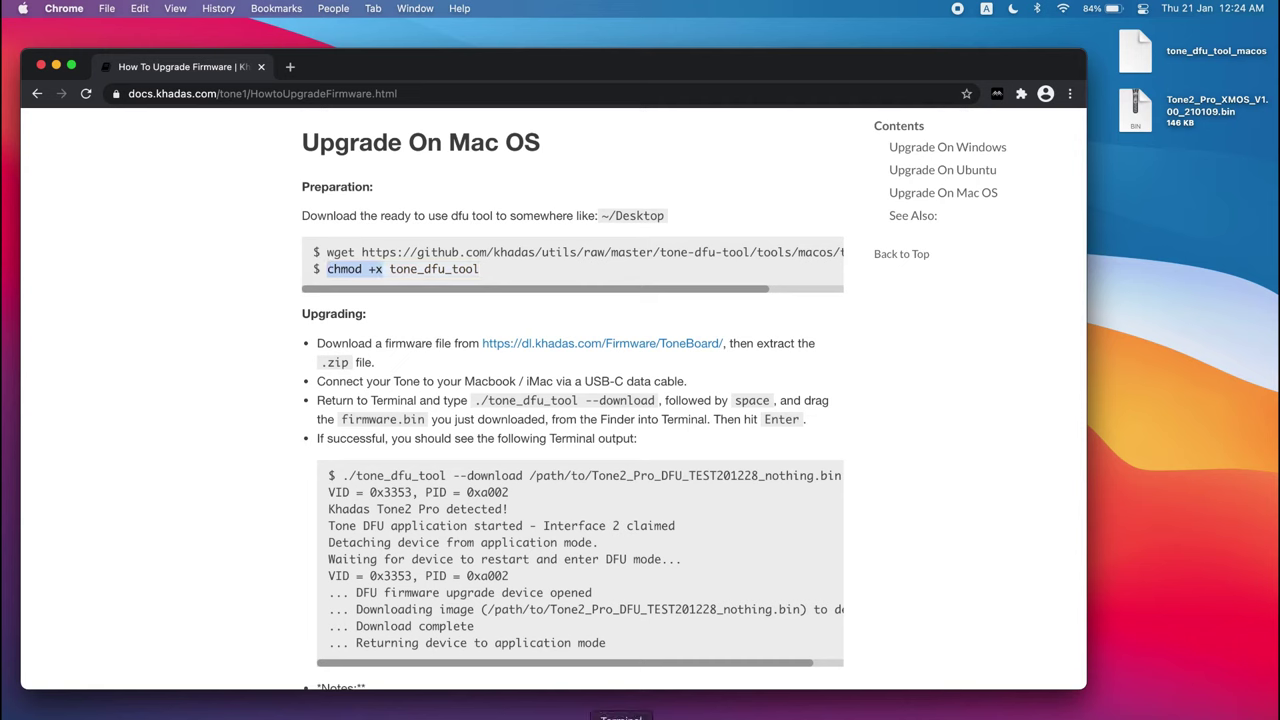
text(cd D)
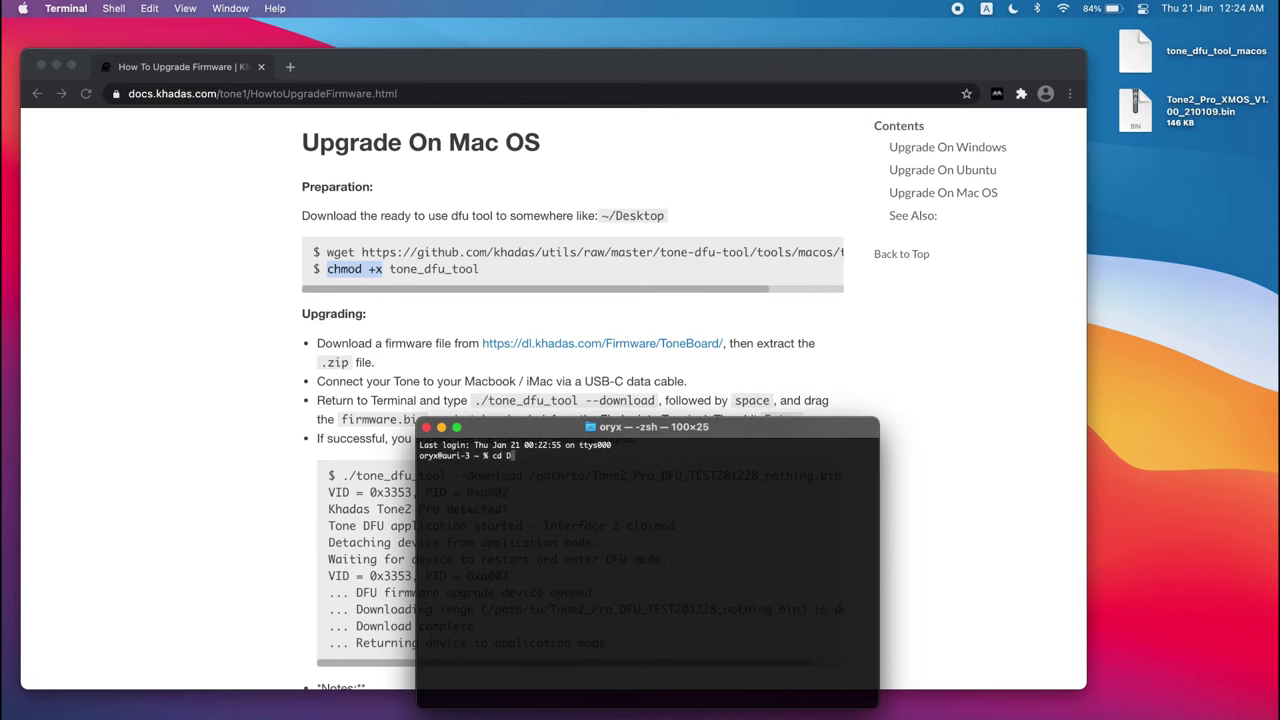
text(esktop)
key(Return)
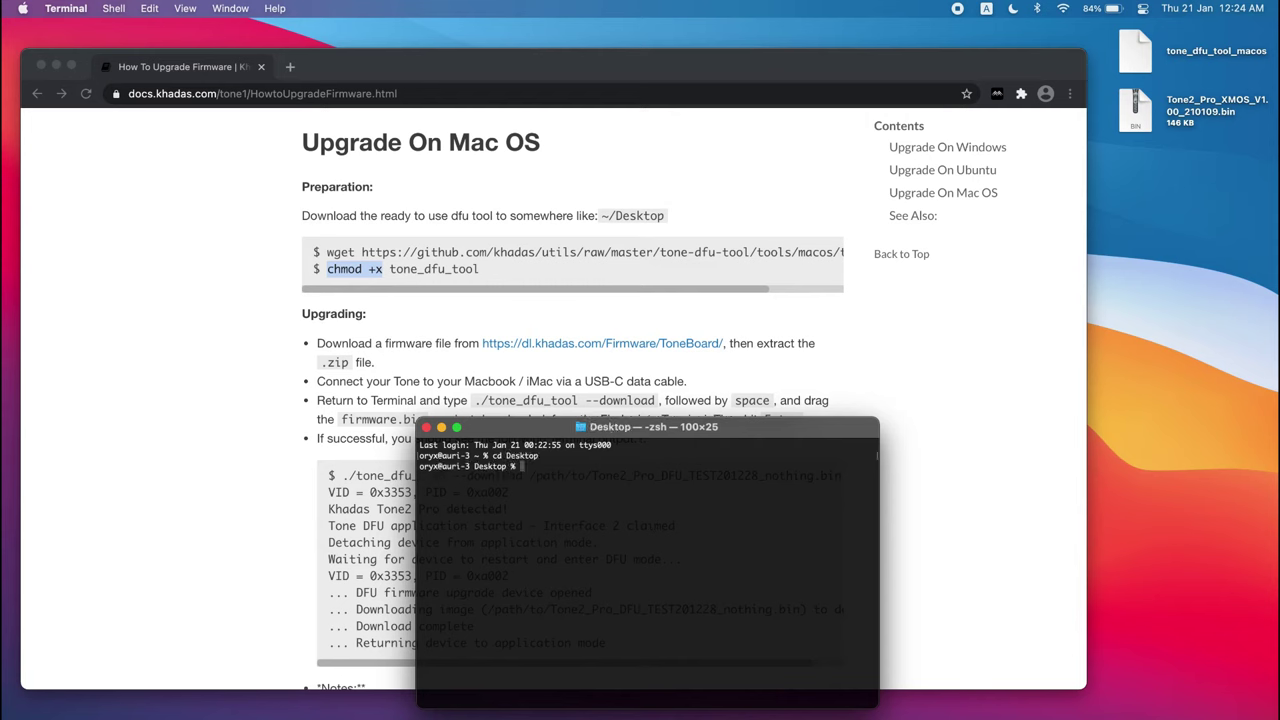
key(super+v)
text(tone_dfu)
key(Tab)
key(Return)
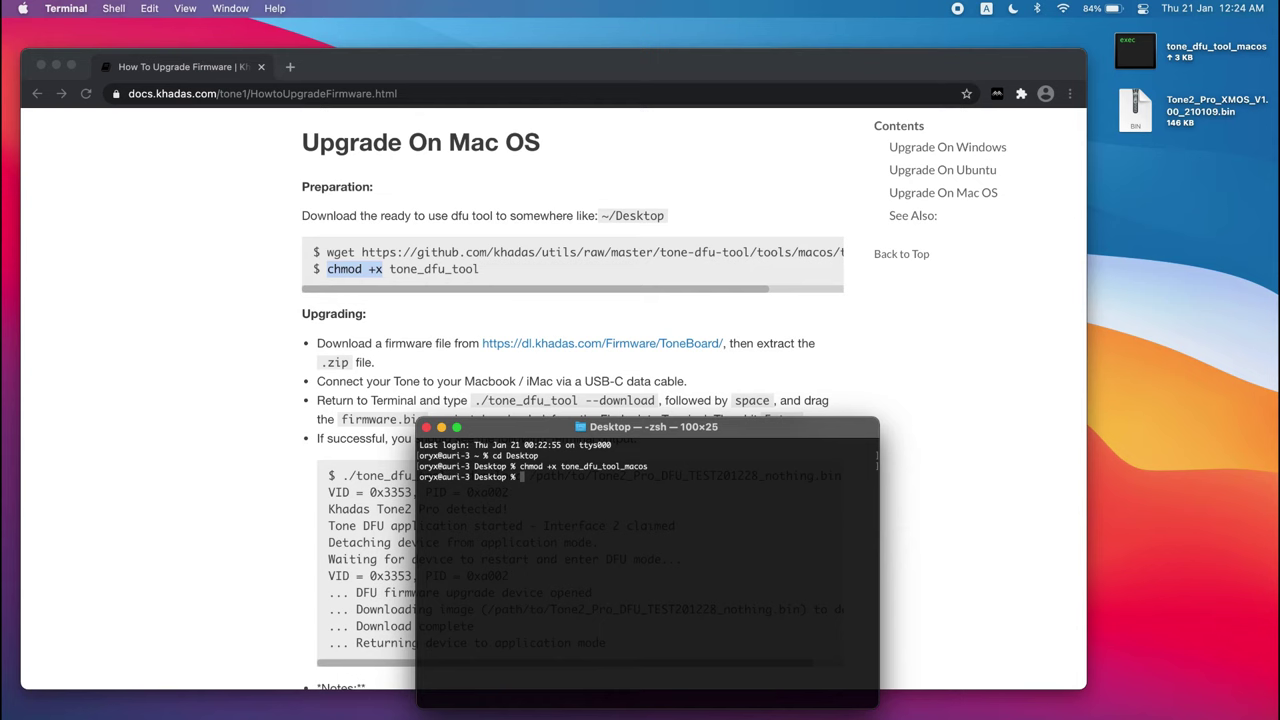
click(1137, 57)
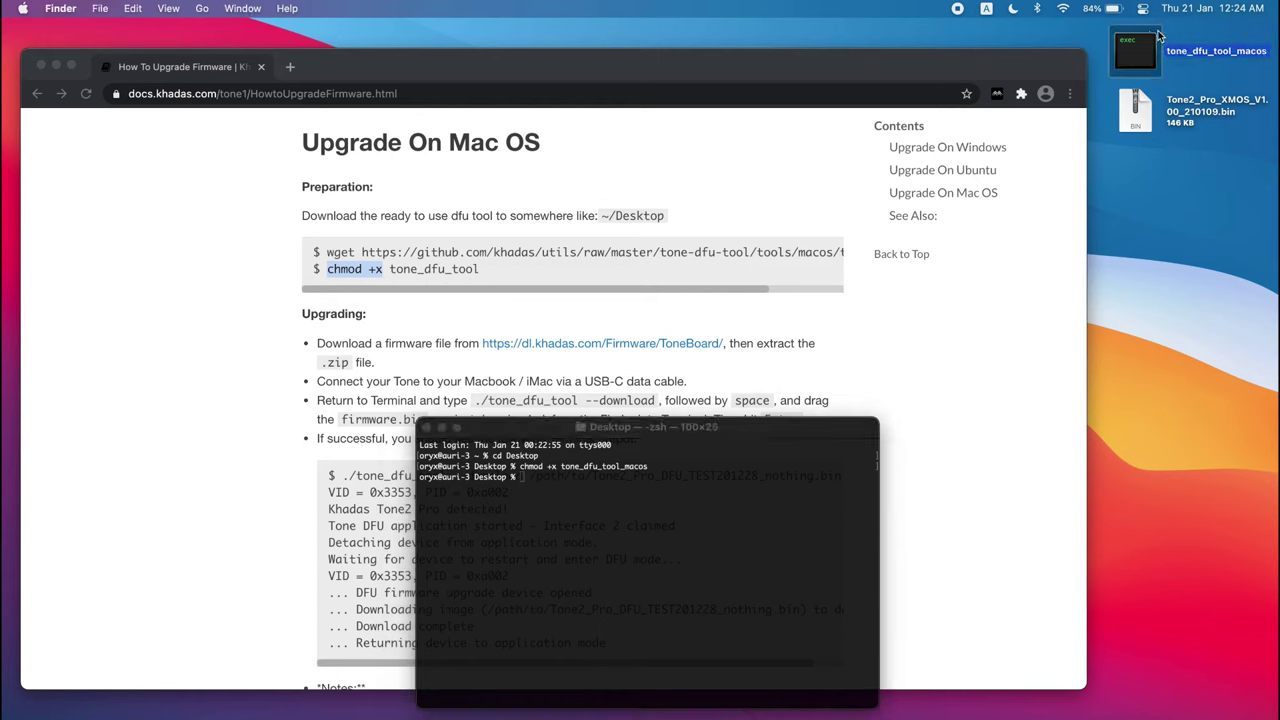
Move the Terminal window aside and narrow the browser window so the guide's Upgrading instructions and Terminal can be used together
drag(727, 427, 1087, 442)
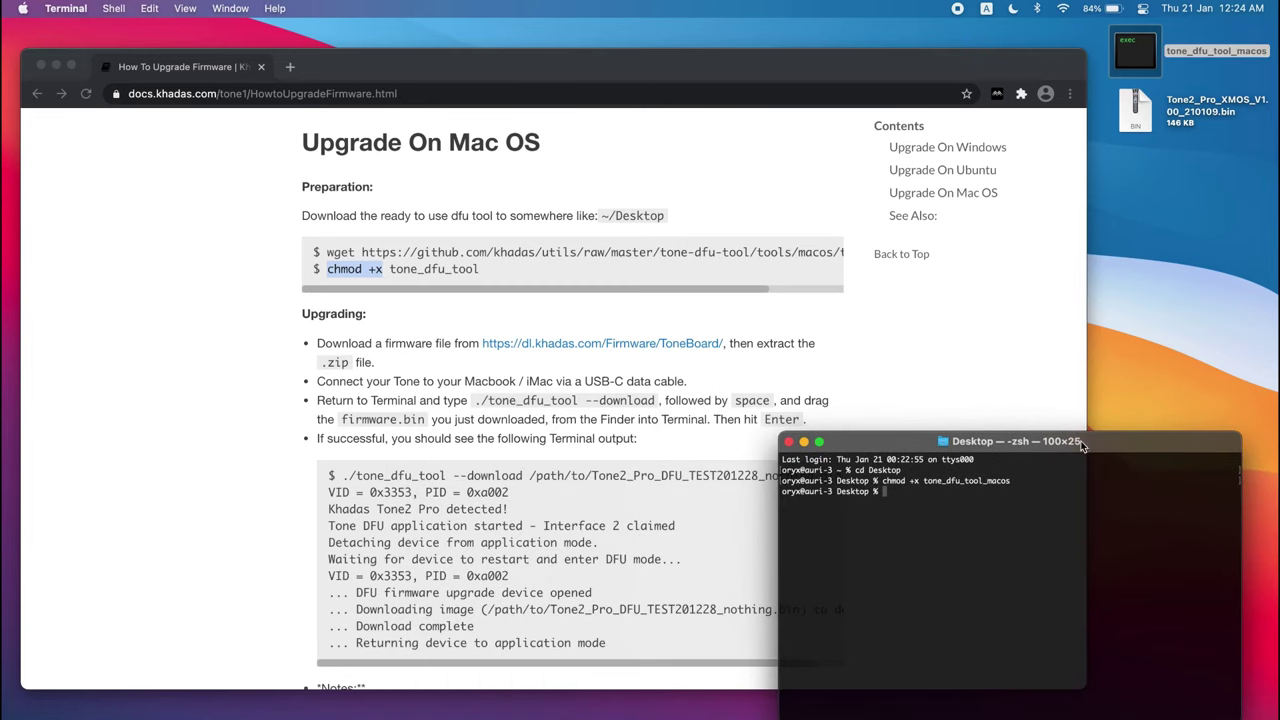
click(994, 390)
drag(1086, 390, 808, 399)
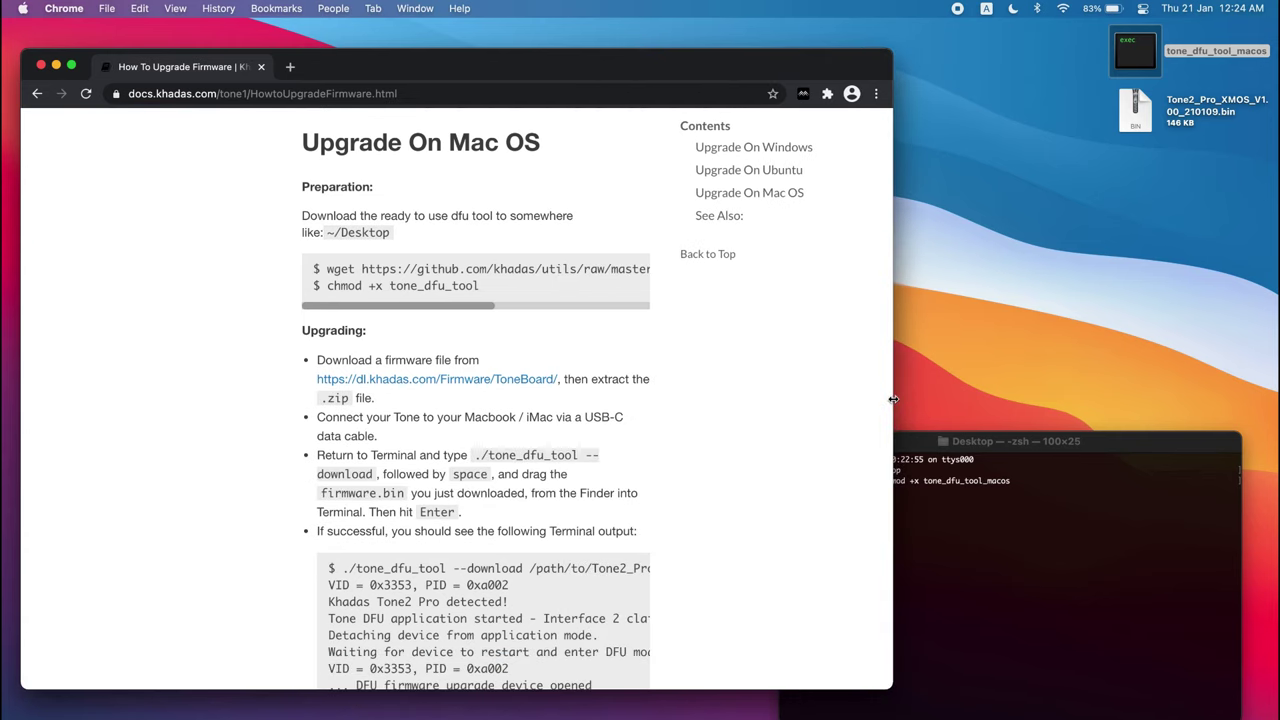
click(1029, 569)
scroll(672, 460, down, 2)
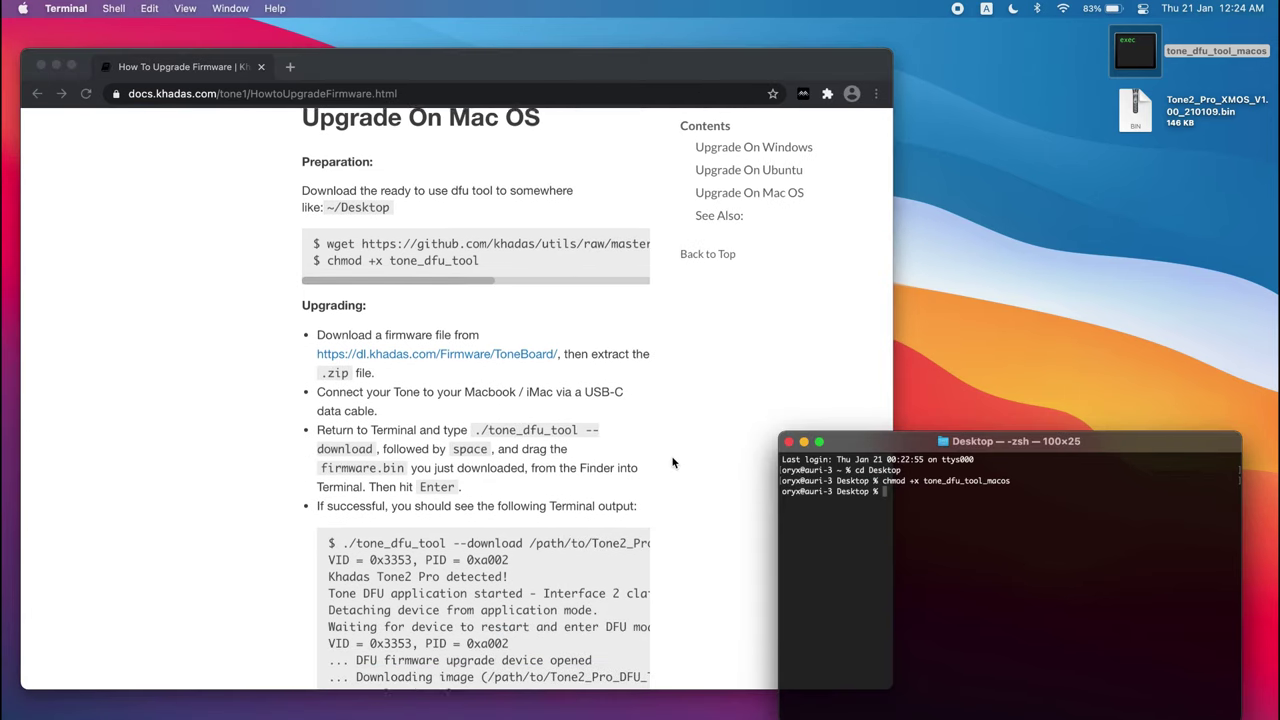
scroll(672, 462, down, 1)
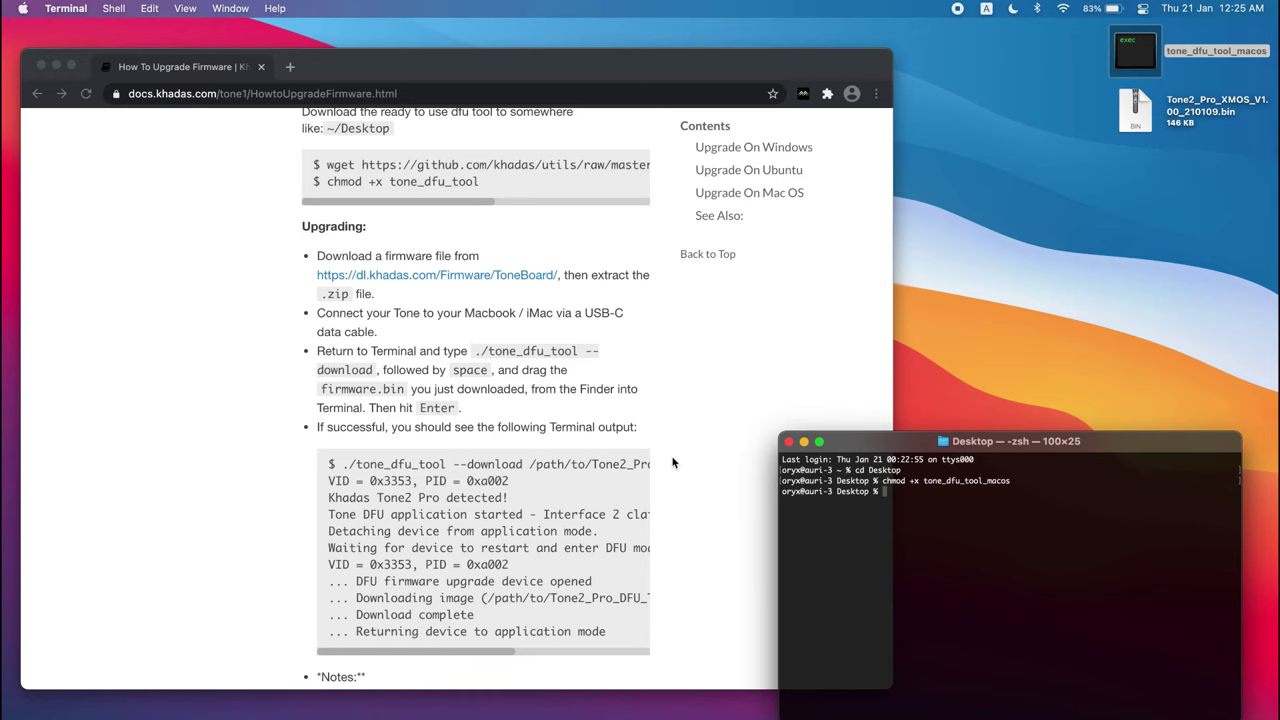
scroll(672, 463, down, 1)
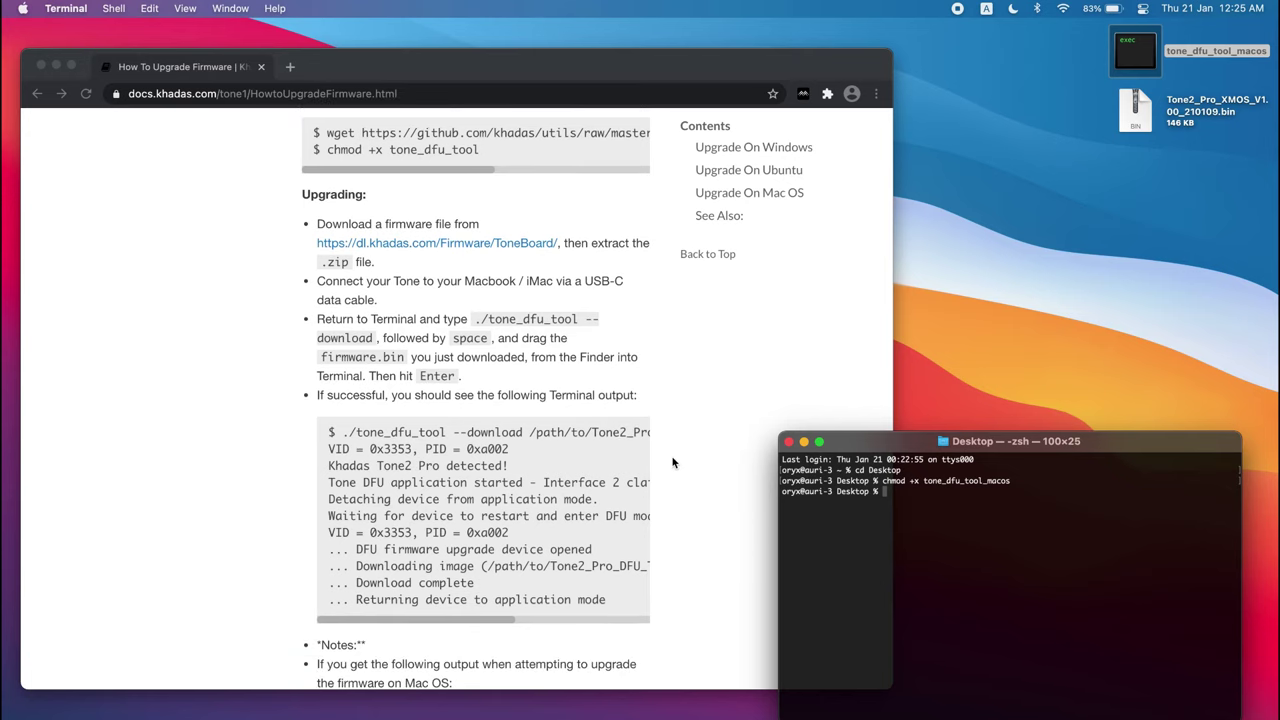
Try to flash the device with ./tone_dfu_tool_macos --download and the Desktop's Tone2_Pro_XMOS_V1.00_210109.bin, and cancel the security warning
click(480, 318)
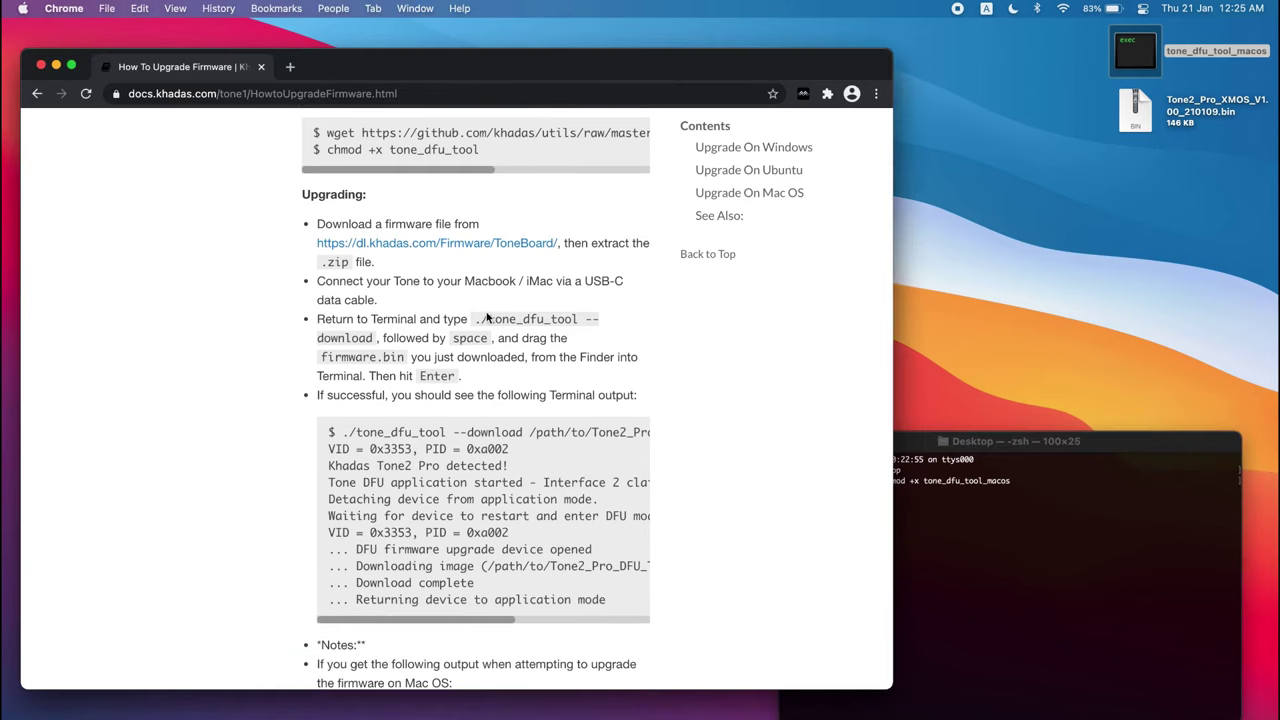
drag(474, 318, 412, 358)
click(487, 380)
click(964, 576)
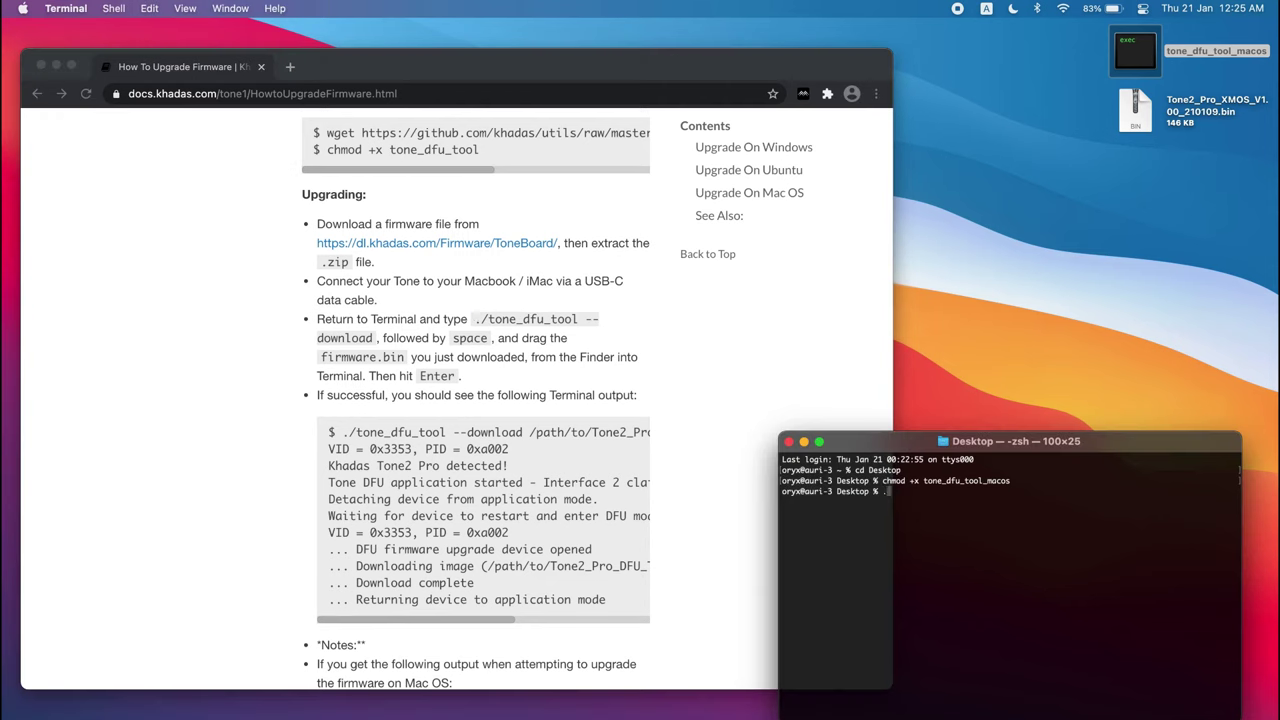
text(./tone_)
key(Tab)
text(--download)
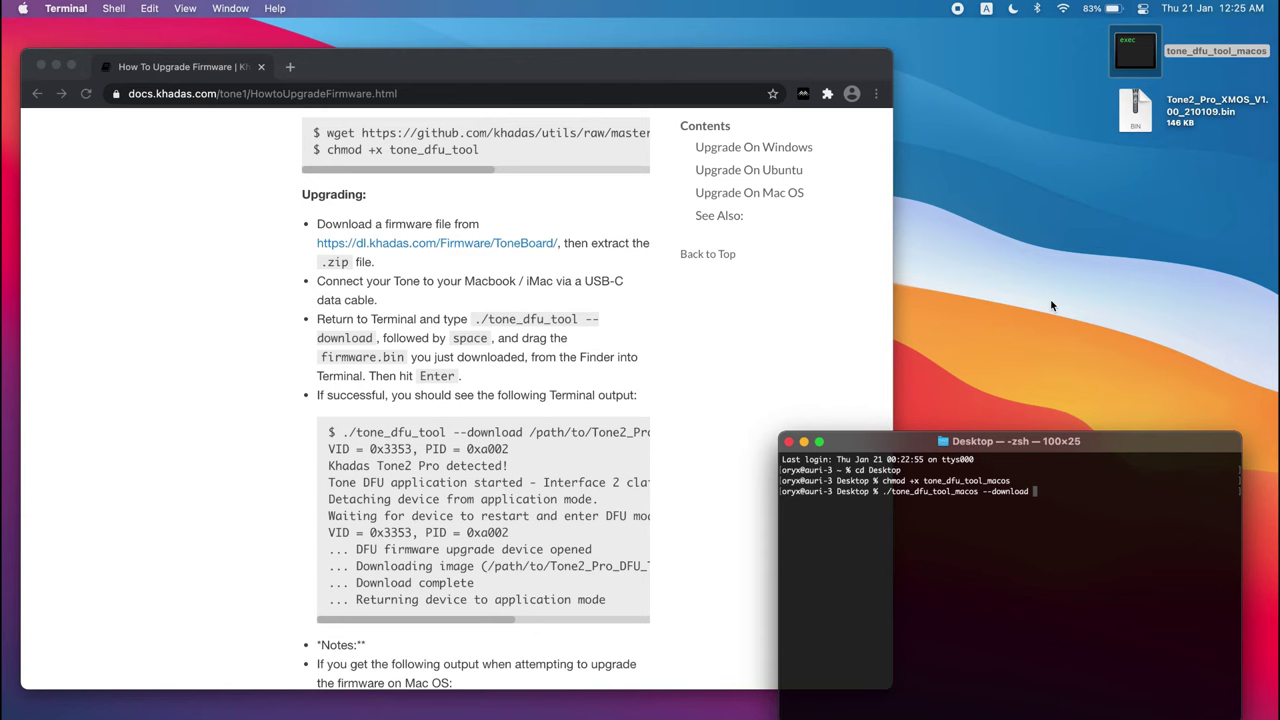
drag(1138, 113, 1057, 589)
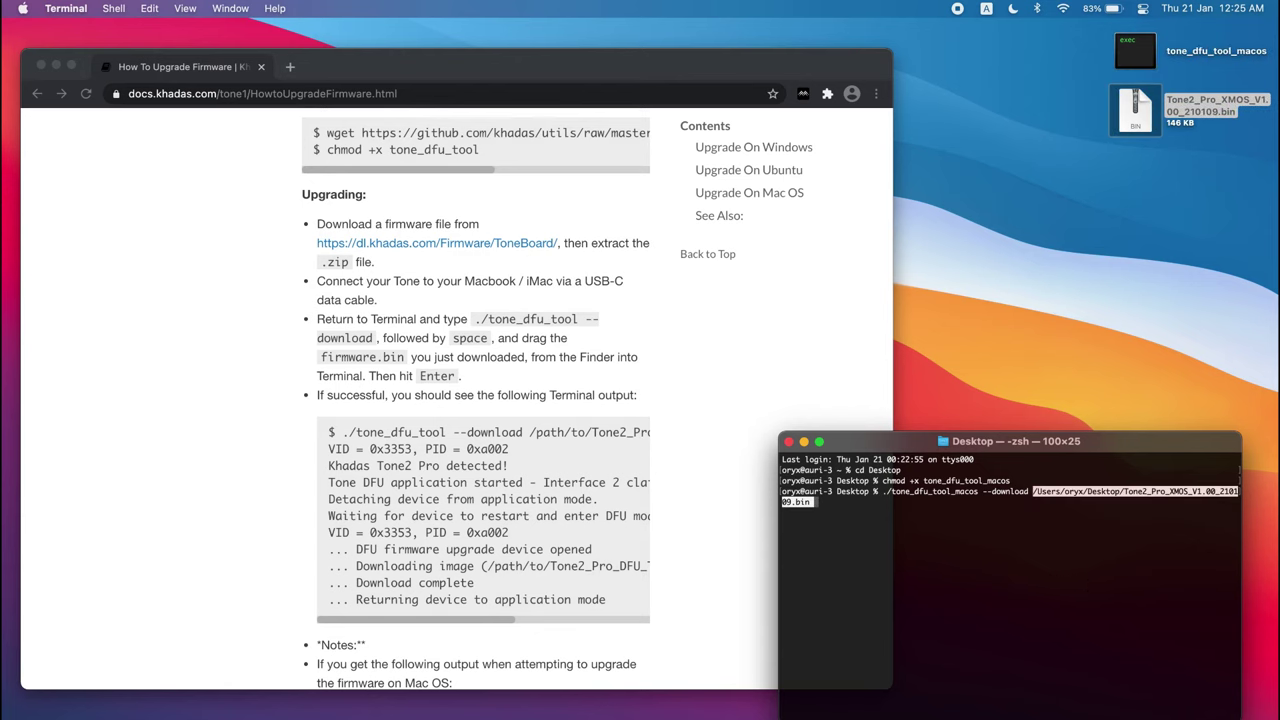
key(Return)
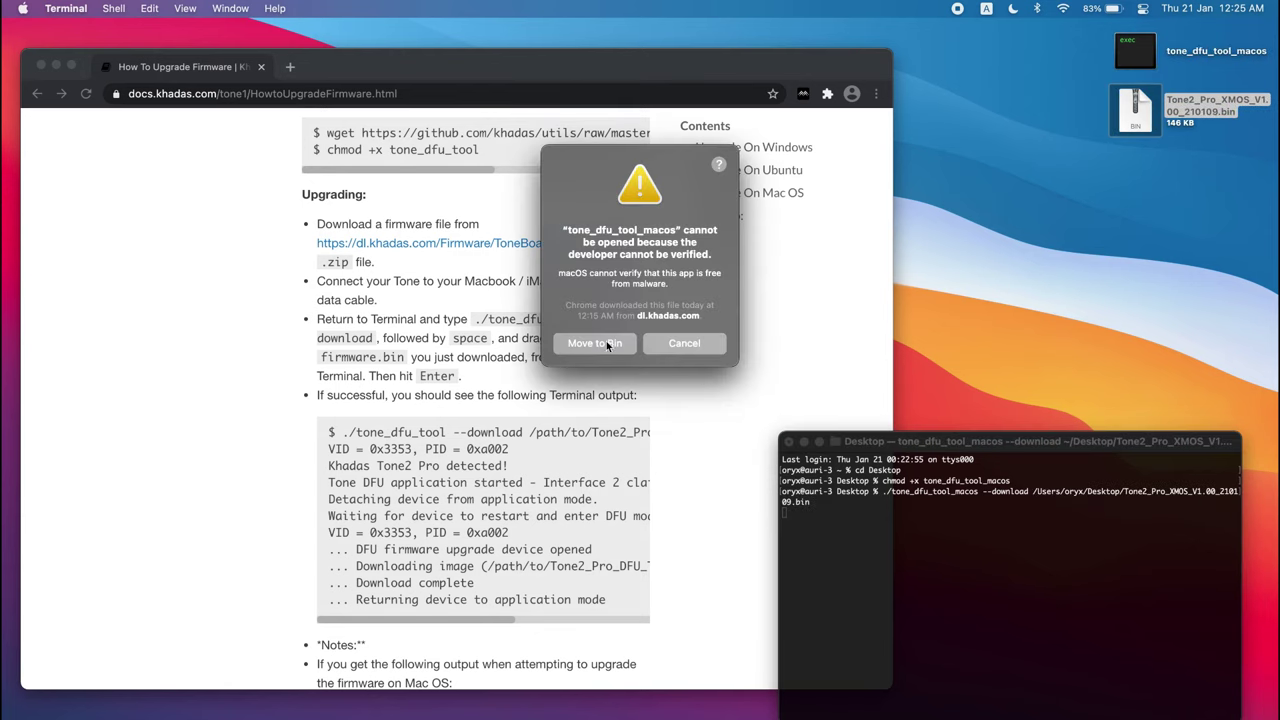
click(667, 345)
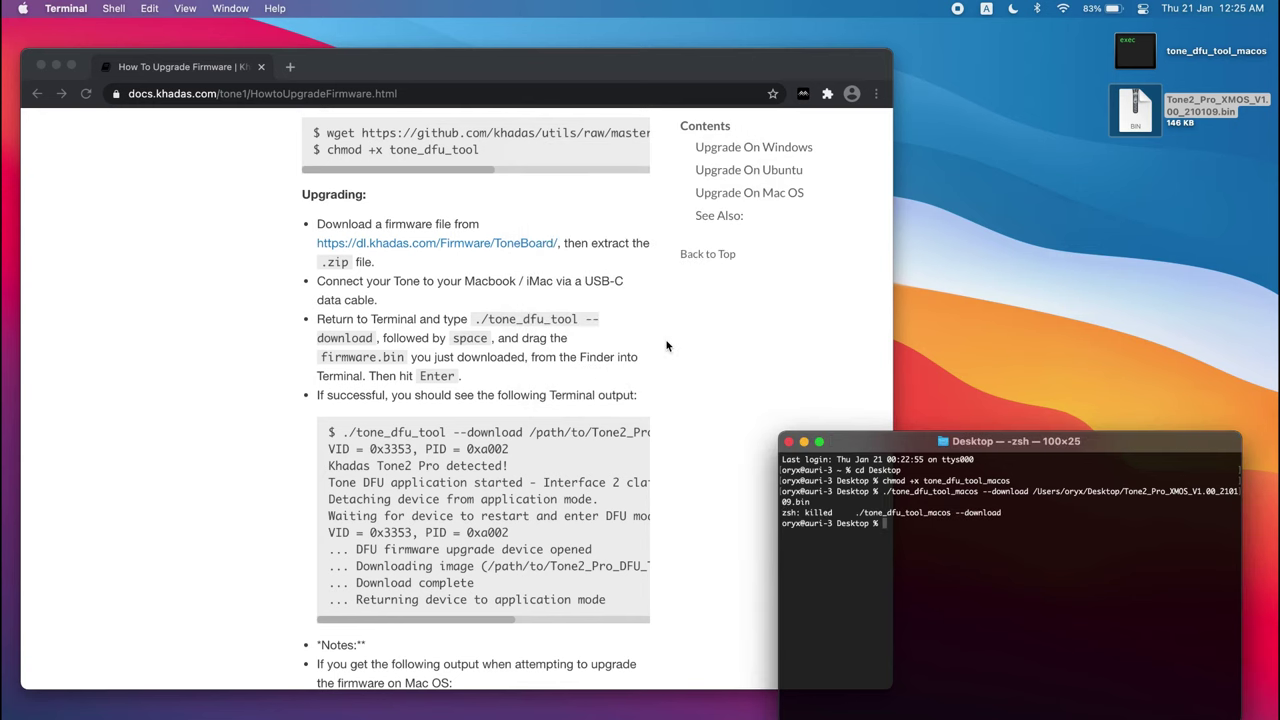
Allow the blocked tone_dfu_tool_macos in the Security & Privacy settings of System Preferences and return to Terminal
click(22, 8)
click(45, 55)
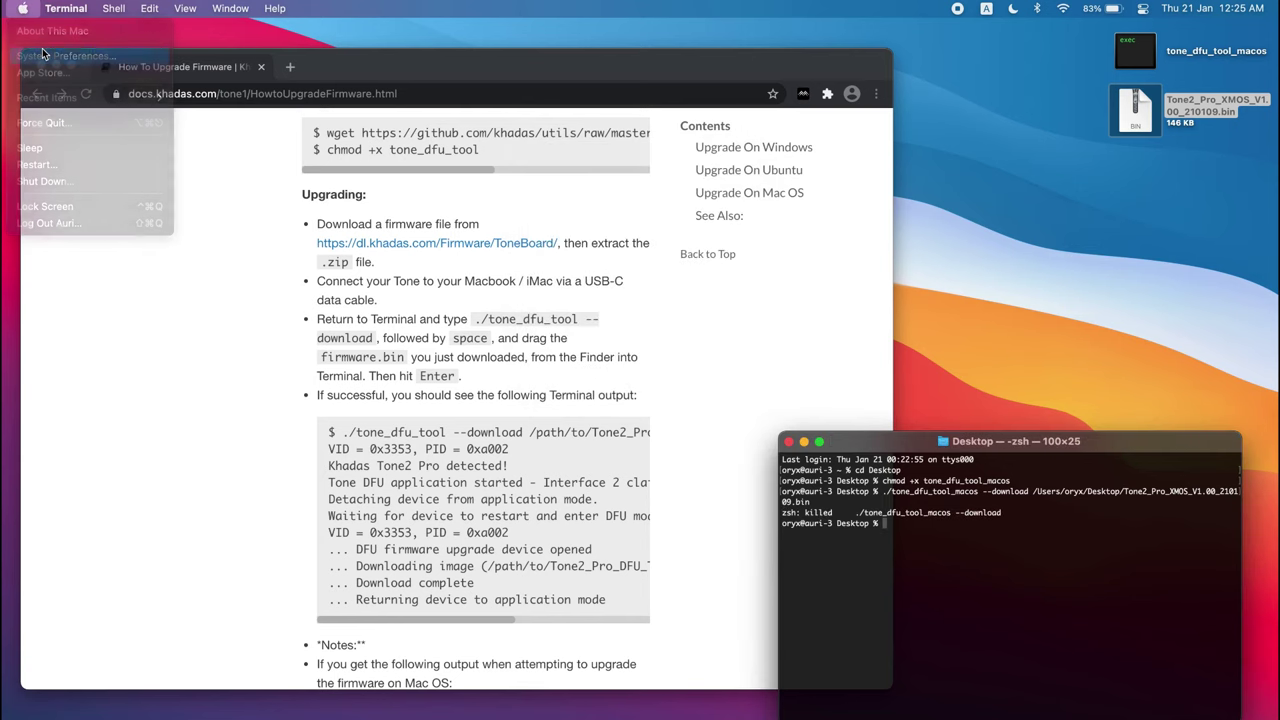
click(567, 359)
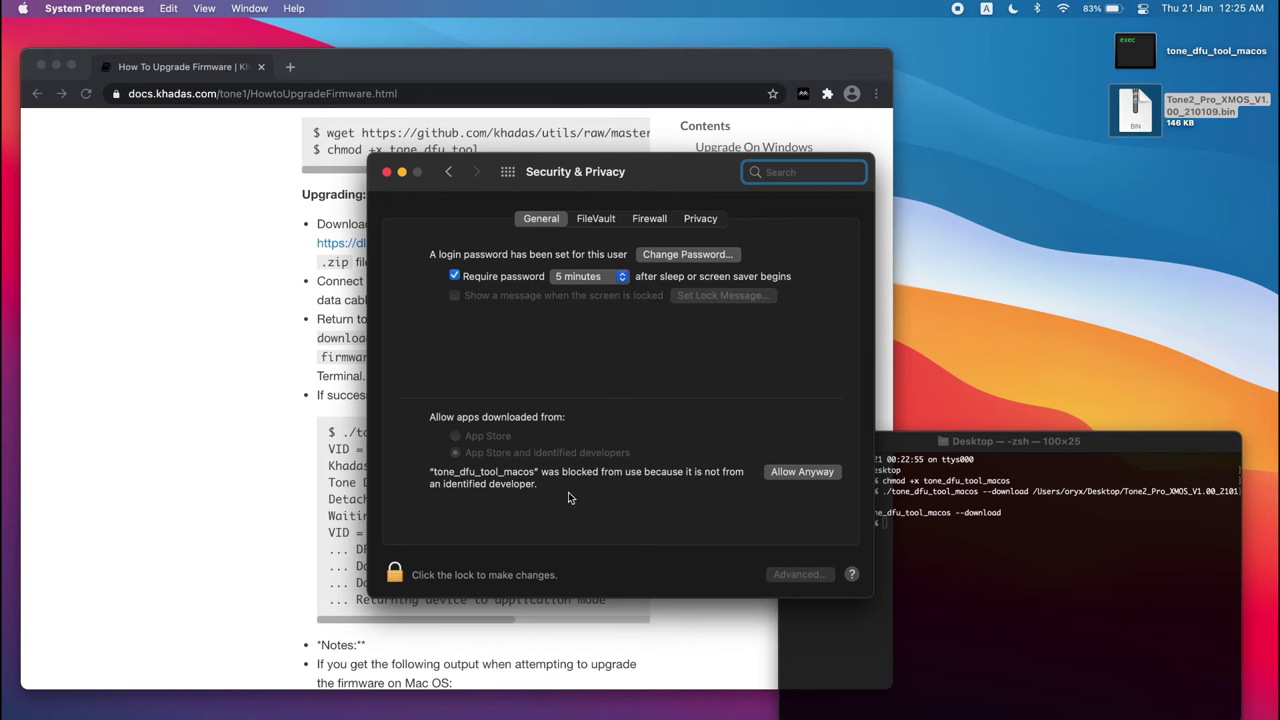
click(806, 478)
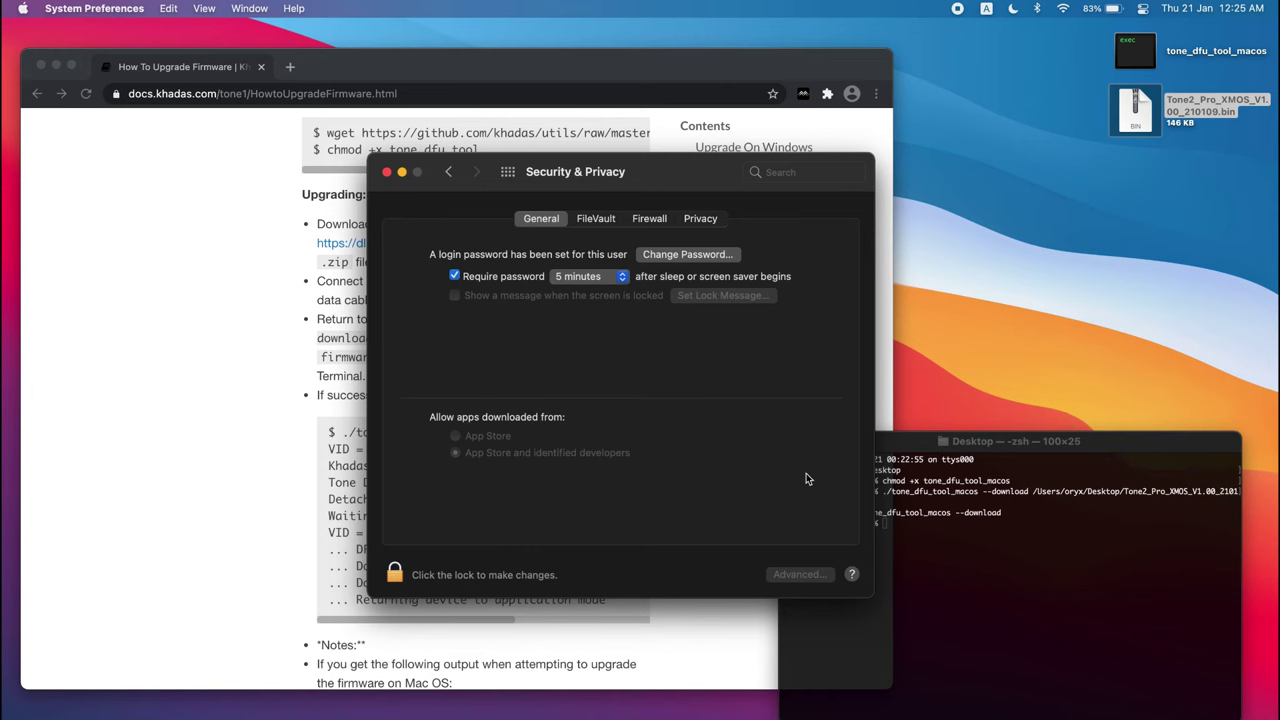
click(136, 8)
click(142, 140)
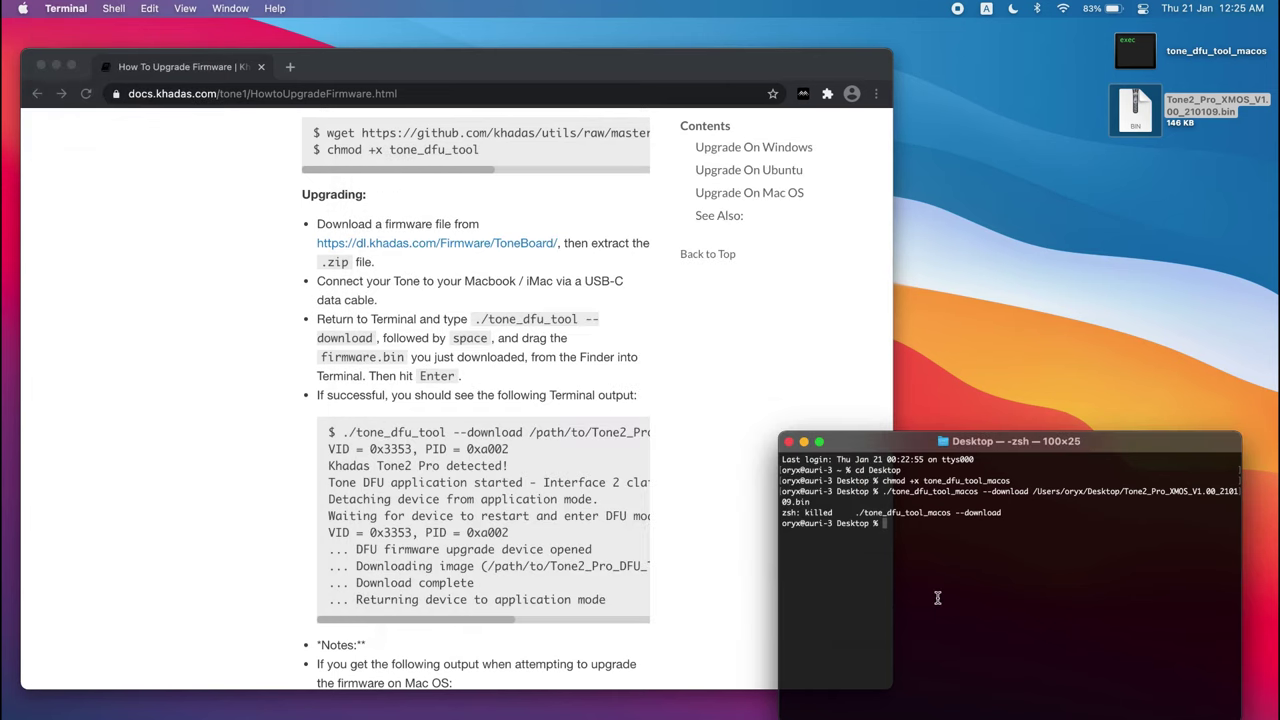
Rerun the ./tone_dfu_tool_macos --download command with the same firmware file and approve opening the tool
key(Up)
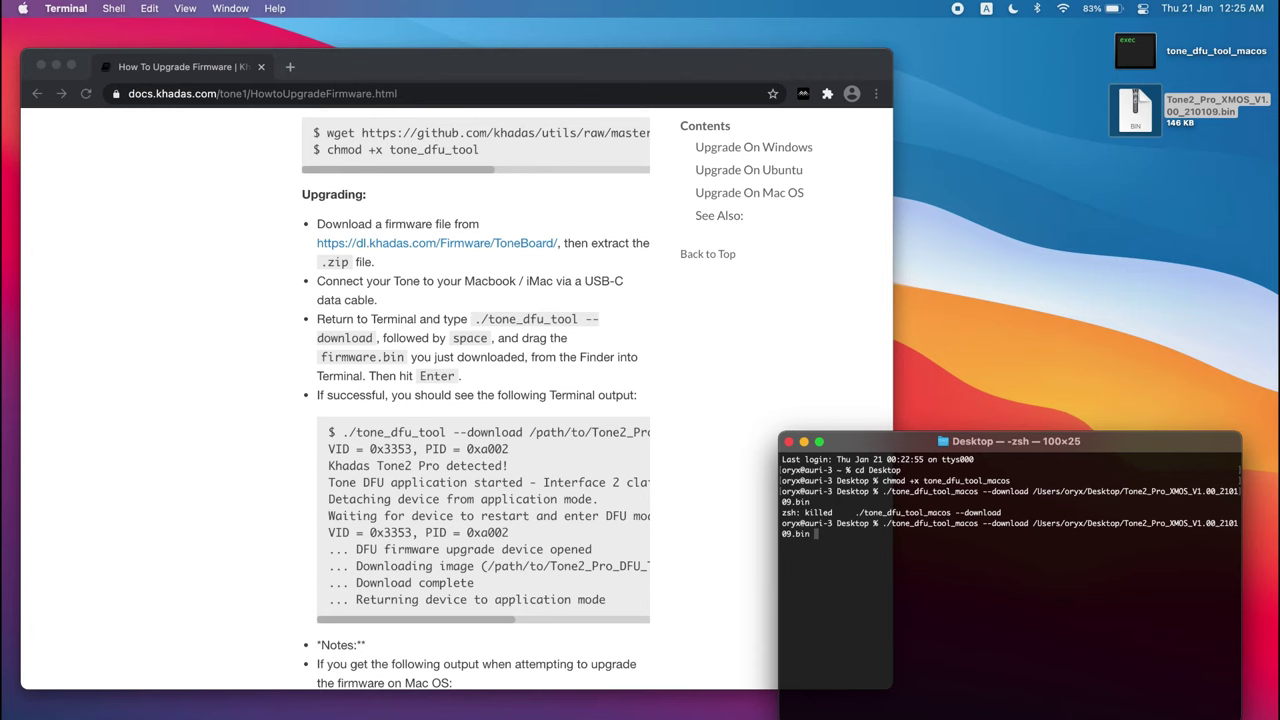
key(Return)
click(640, 417)
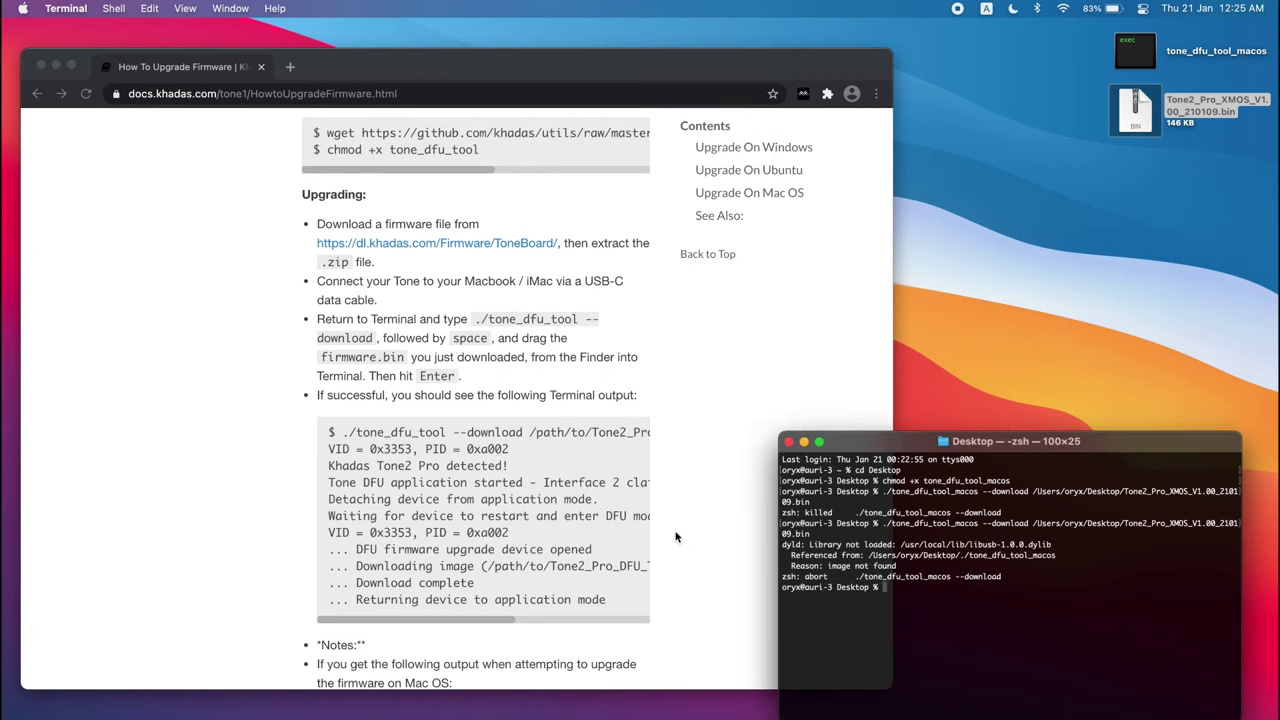
Examine the error output in Terminal and compare it with the example output in the guide's Mac OS notes
drag(786, 544, 1038, 588)
click(1022, 645)
click(679, 509)
scroll(679, 512, down, 10)
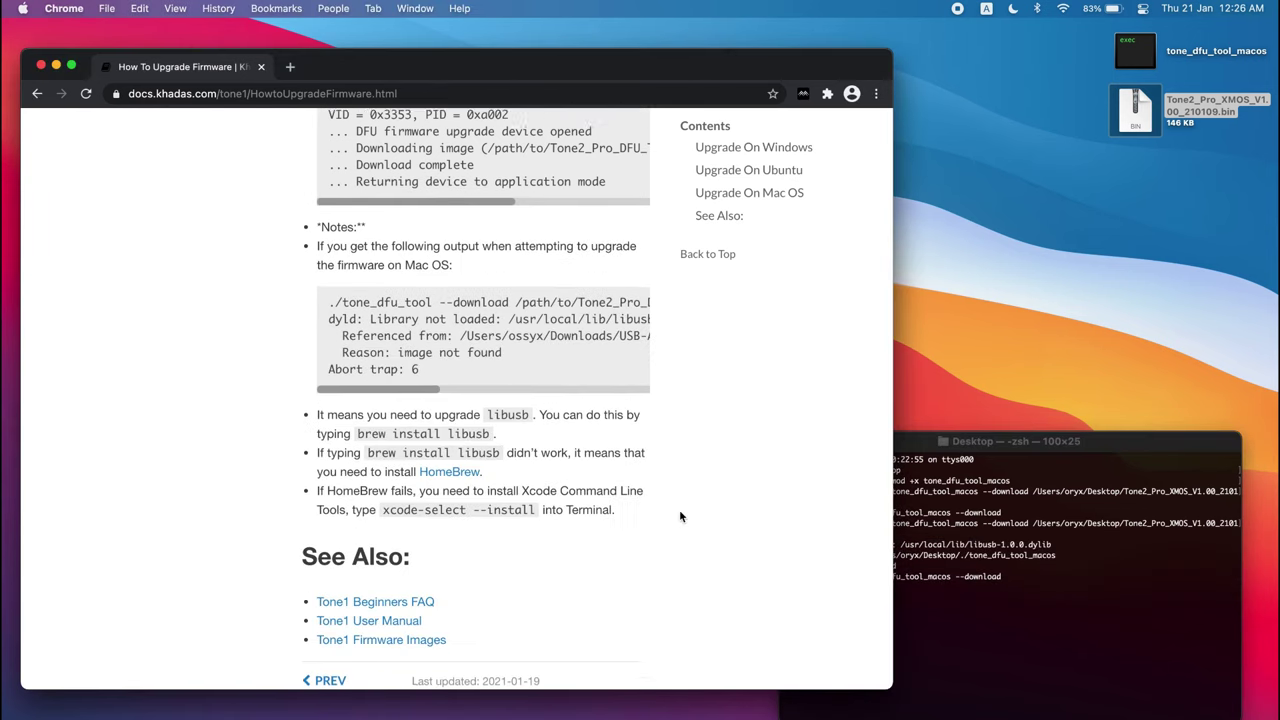
scroll(679, 516, down, 1)
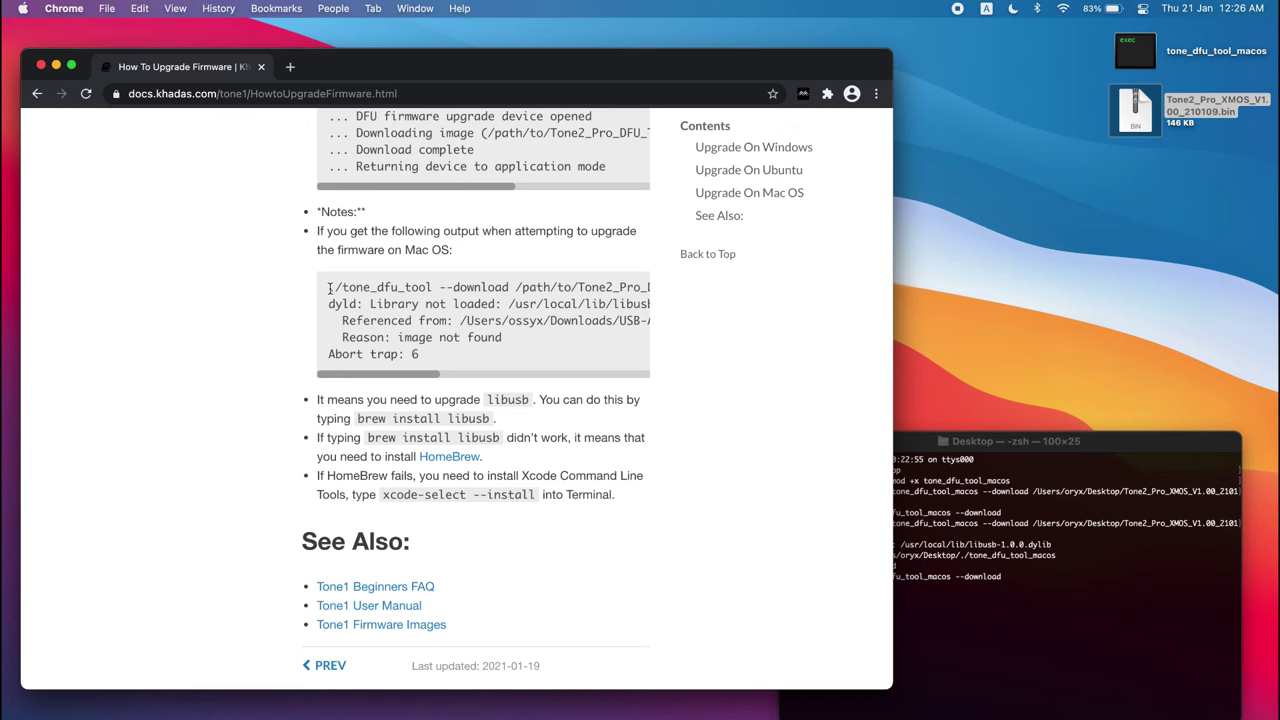
drag(329, 289, 457, 357)
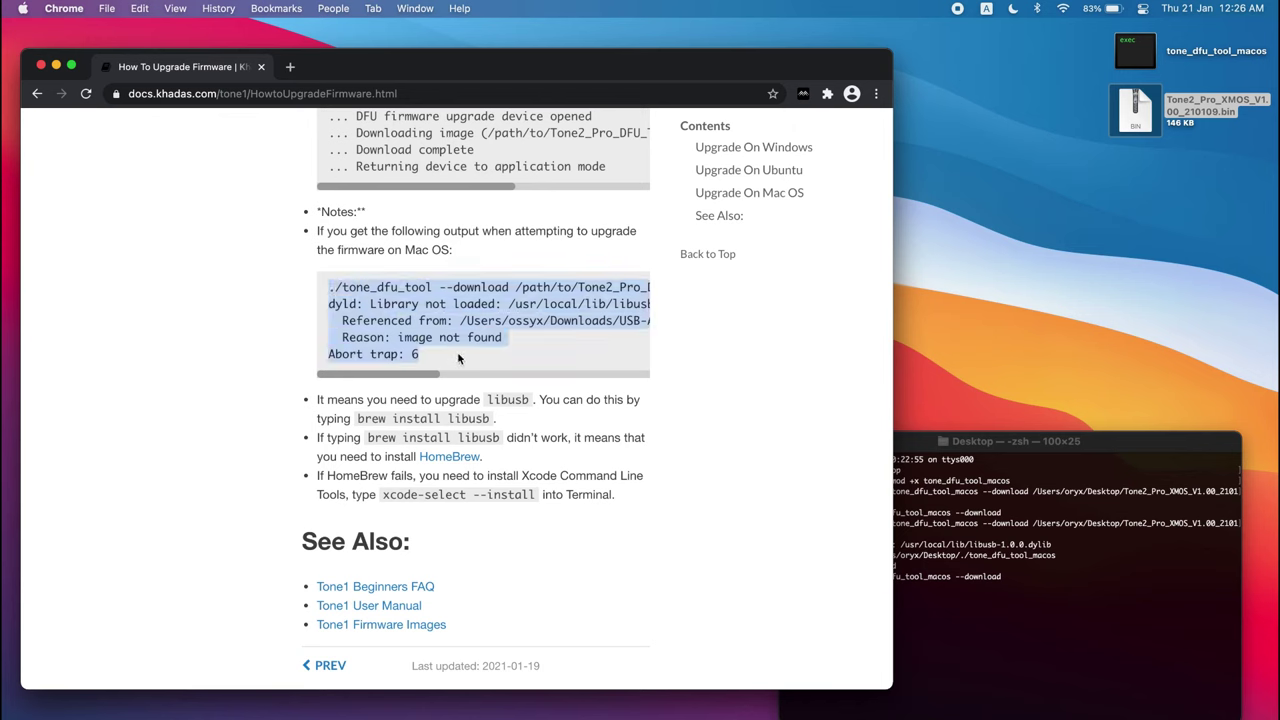
Review the guide's libusb notes, open the linked HomeBrew site, and copy its Install Homebrew command
click(458, 356)
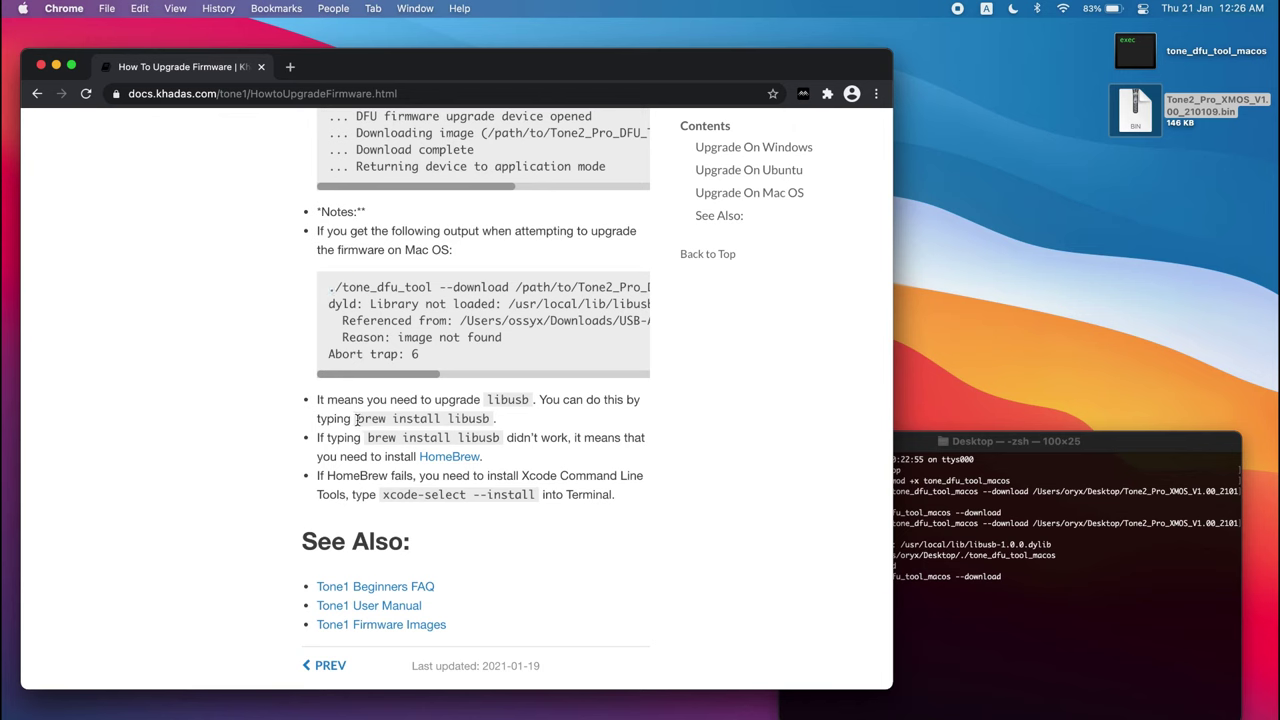
drag(312, 401, 590, 492)
click(425, 541)
click(455, 456)
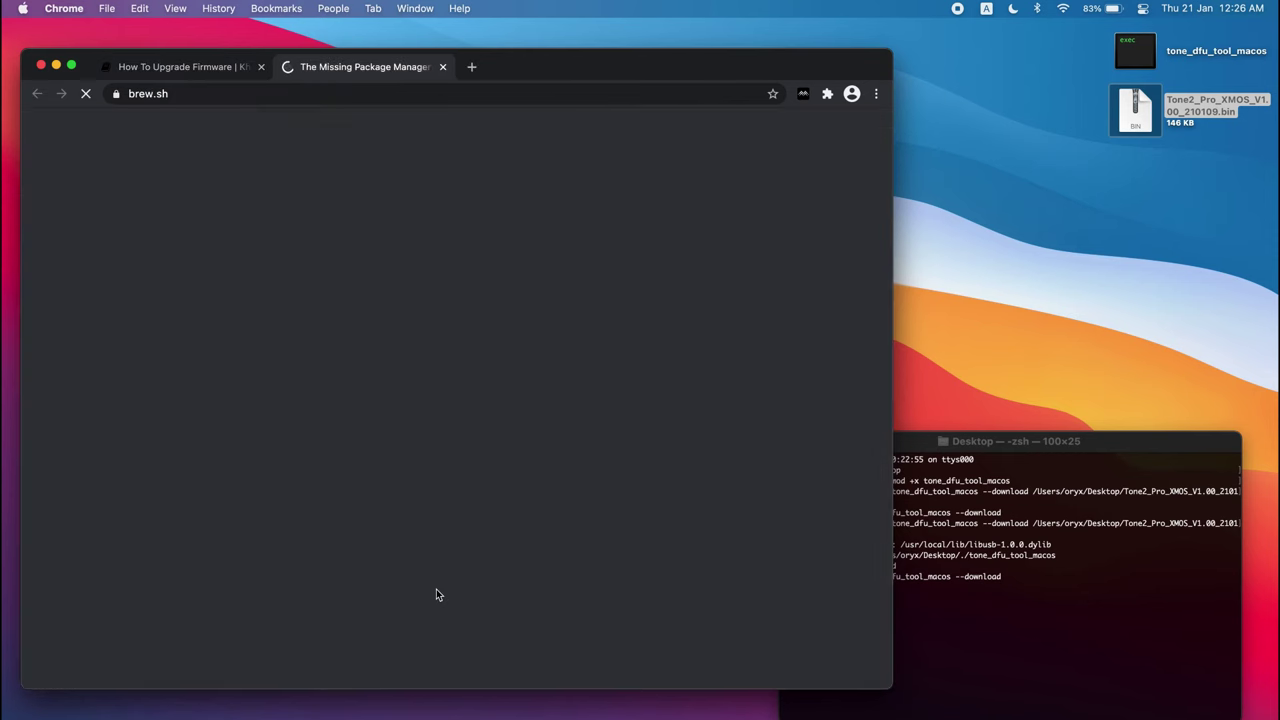
scroll(436, 595, down, 1)
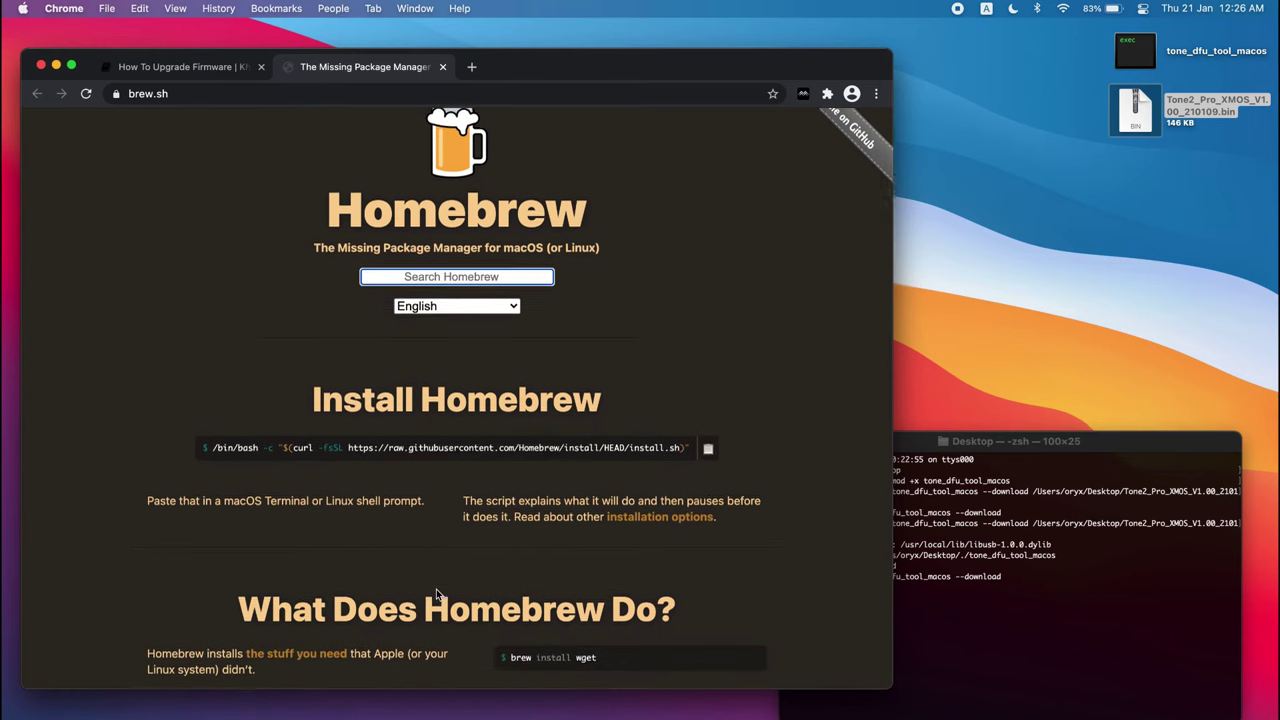
scroll(436, 595, down, 1)
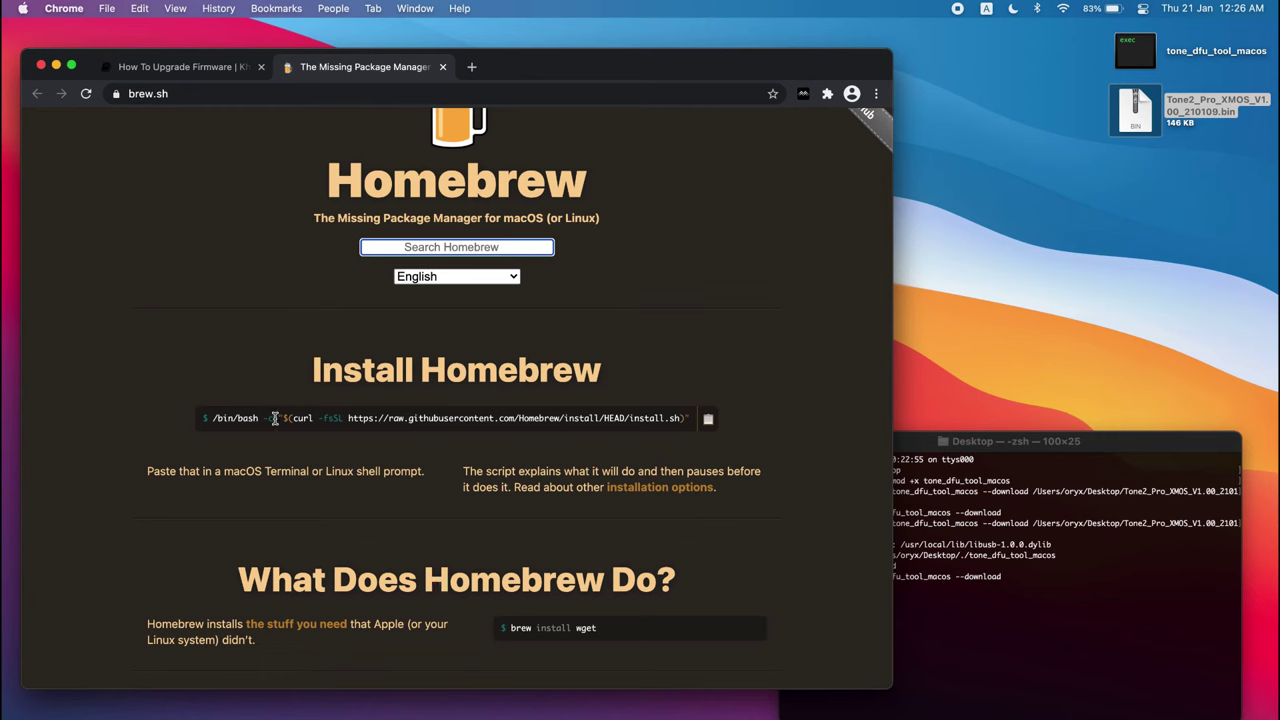
click(708, 419)
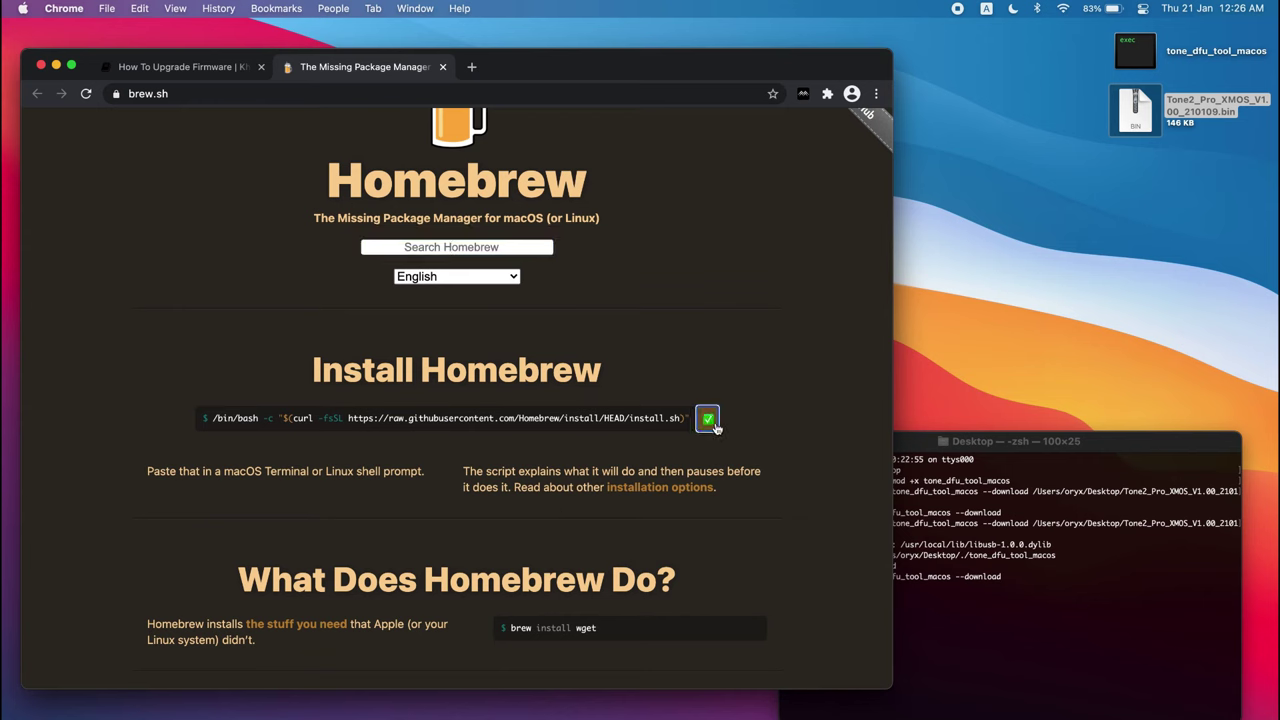
Run the copied Homebrew install script in Terminal, enter the account password when asked, and continue the installation
click(1048, 655)
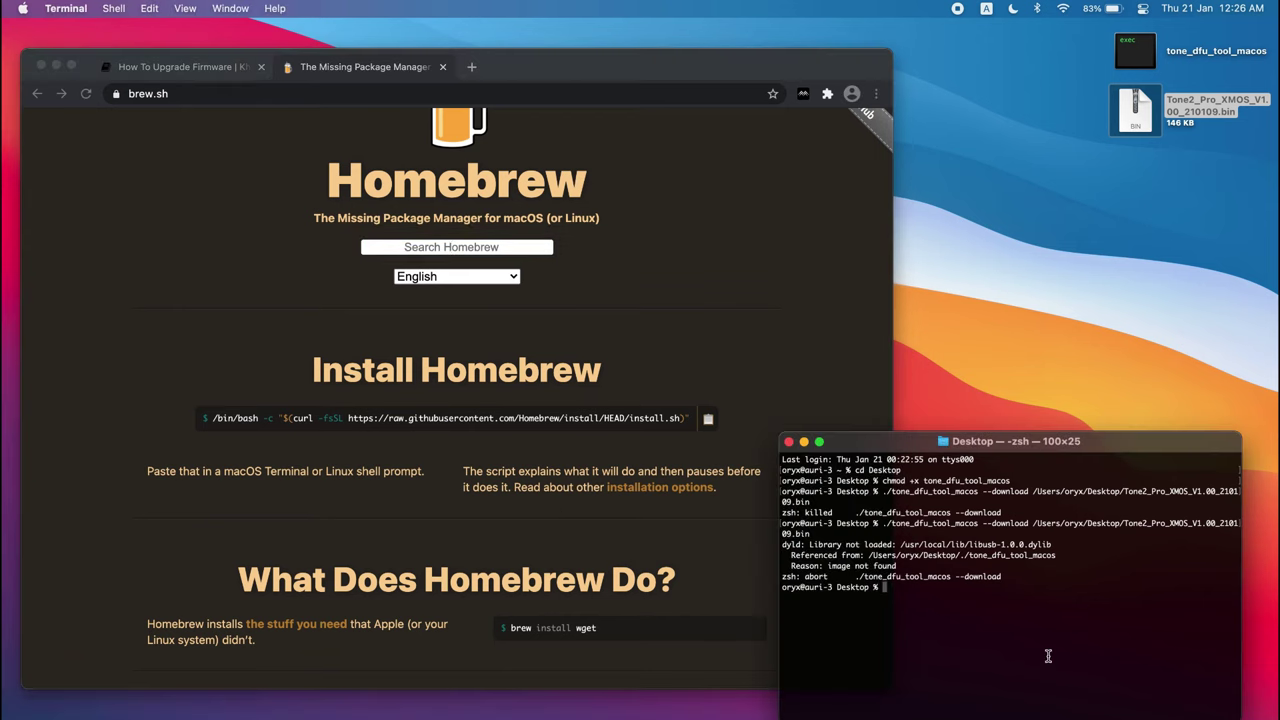
key(super+v)
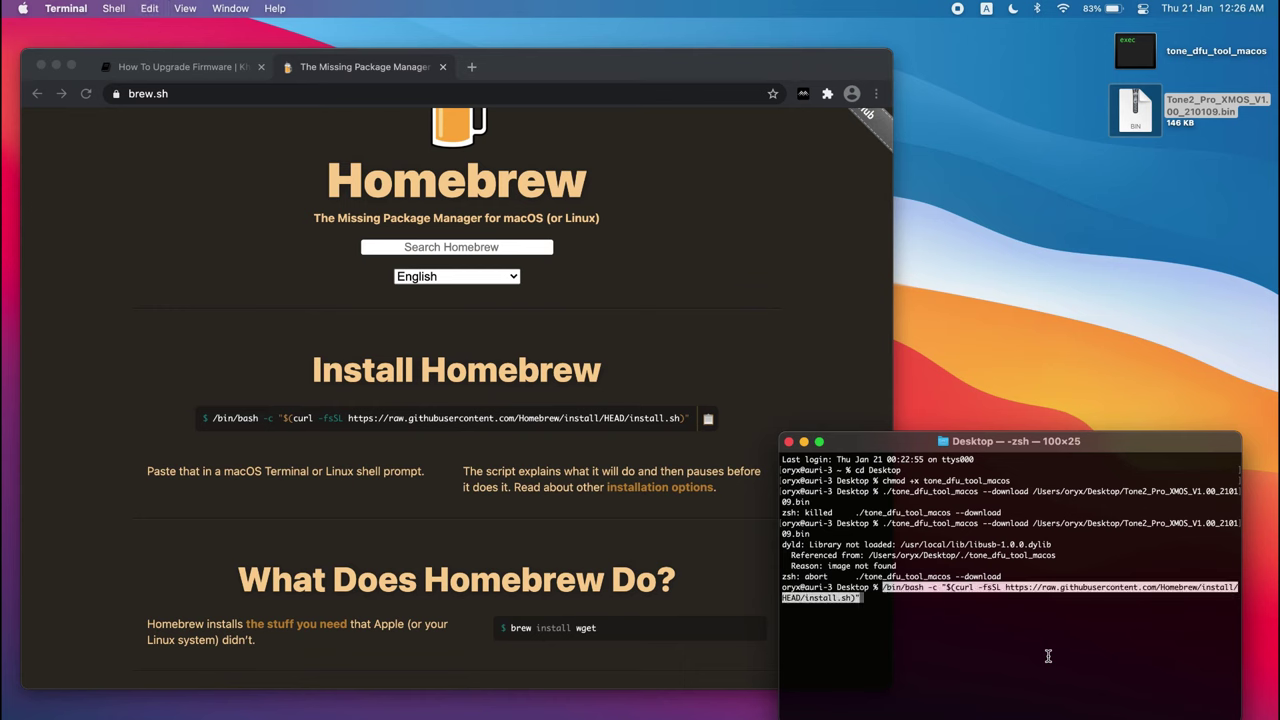
key(Return)
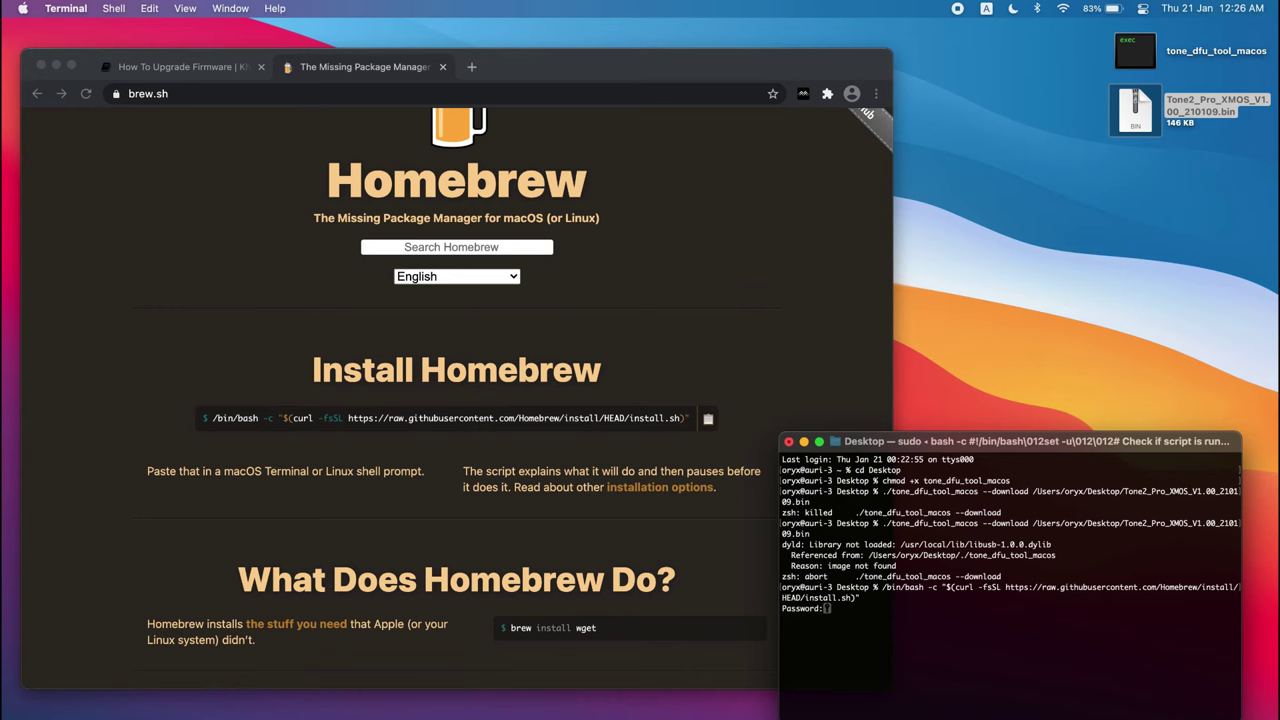
key(Return)
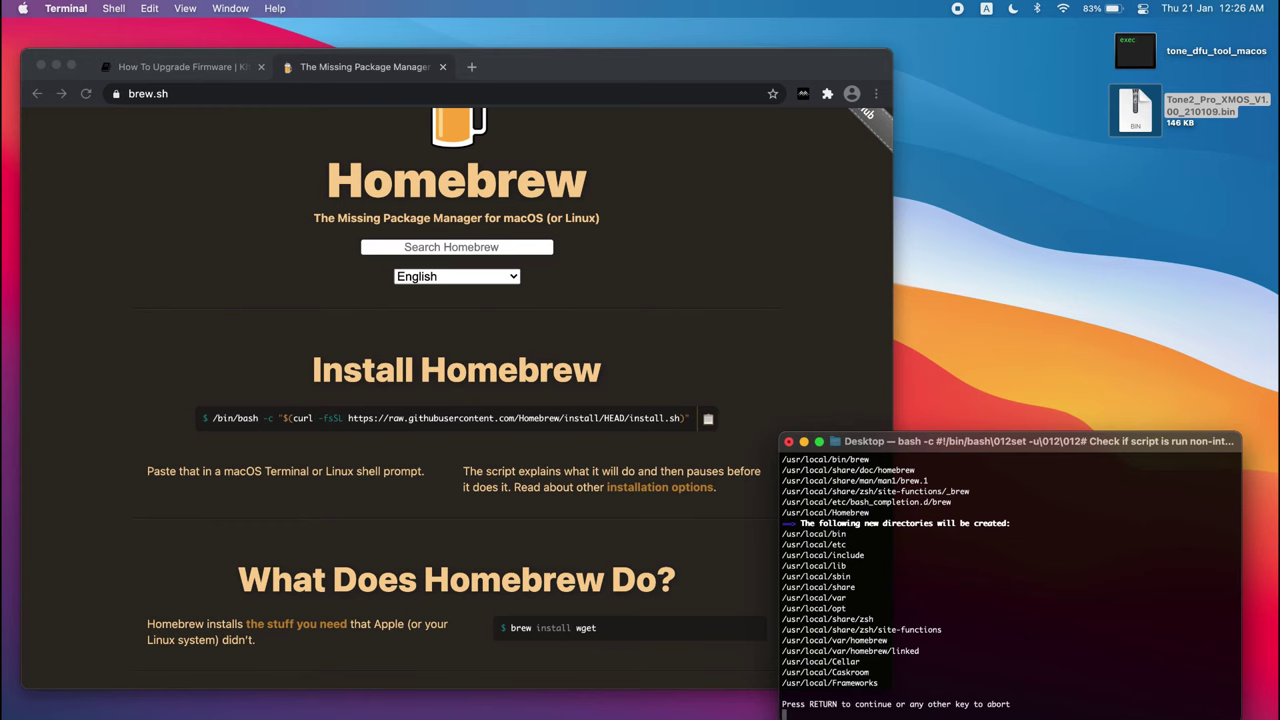
key(Return)
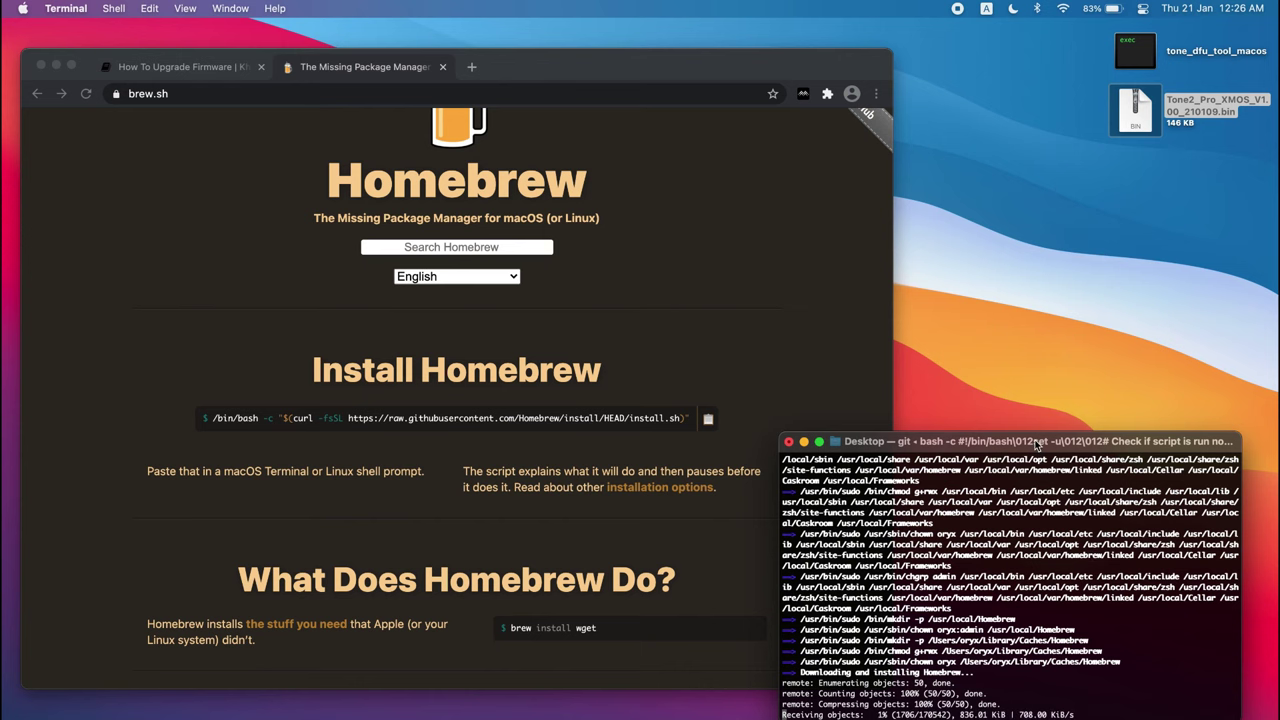
drag(1038, 445, 1022, 272)
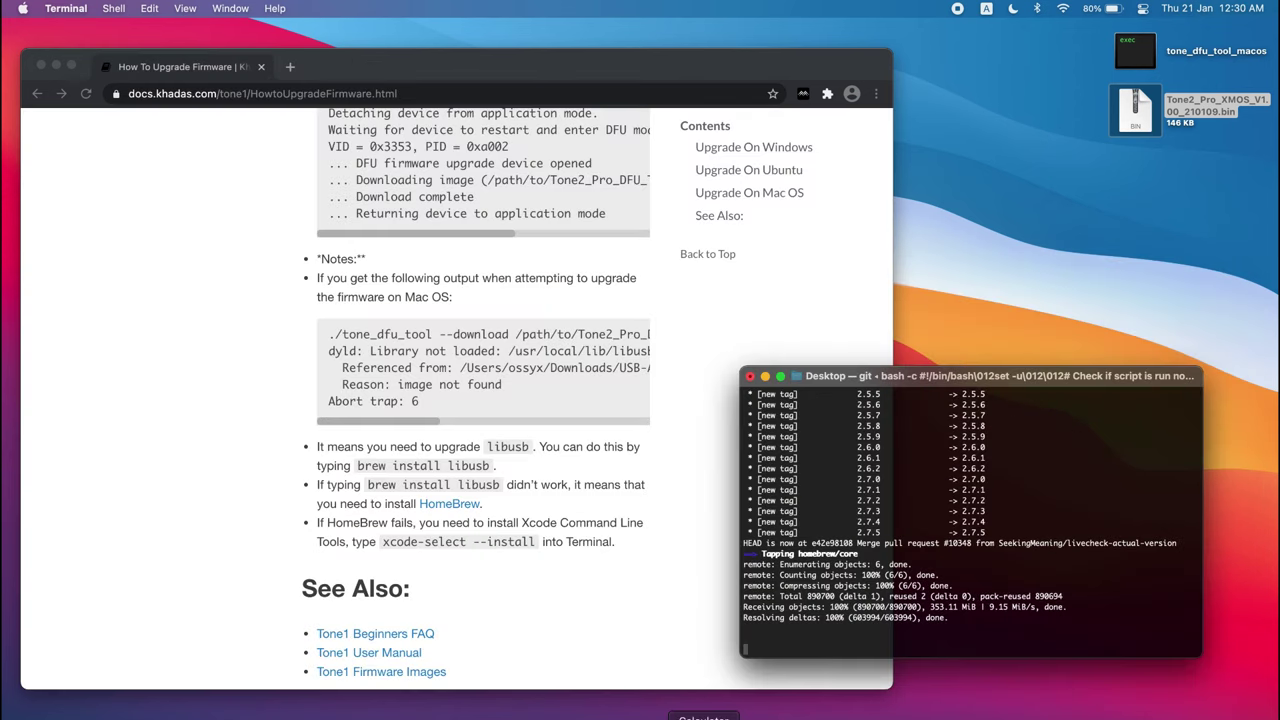
Open Activity Monitor beside Terminal and check the git process's CPU activity during the Homebrew installation
click(662, 716)
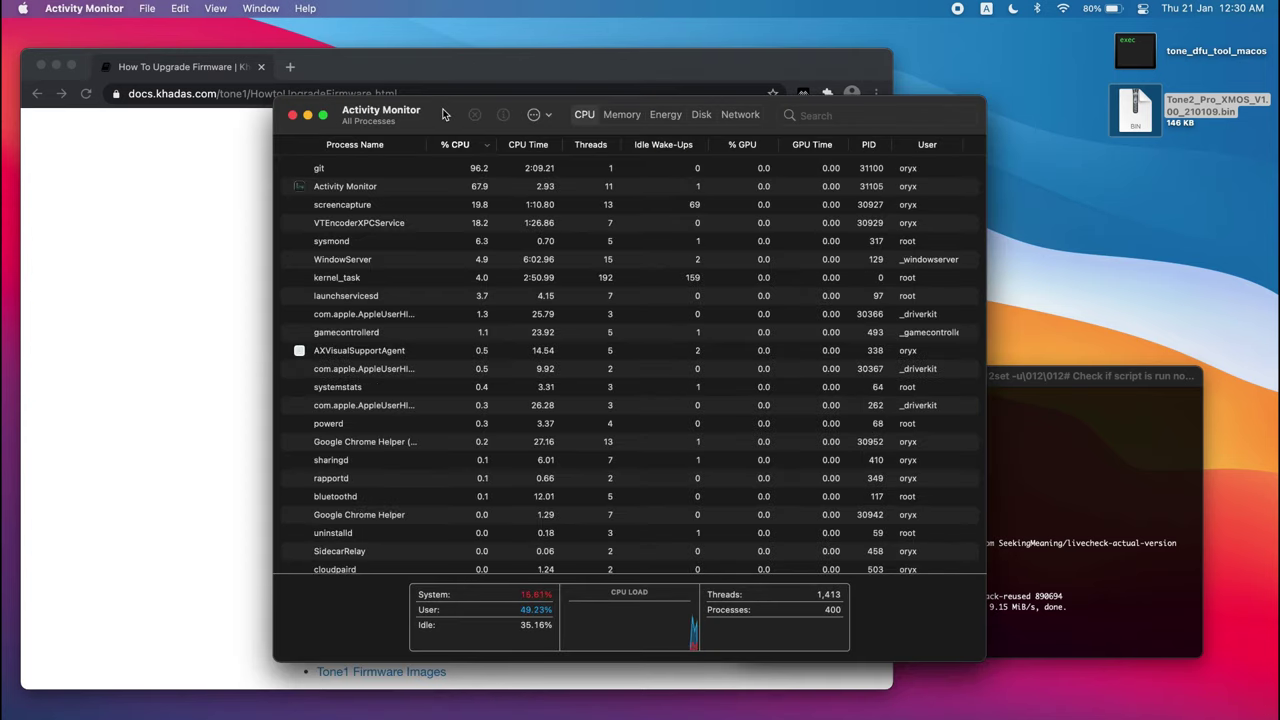
drag(444, 114, 264, 150)
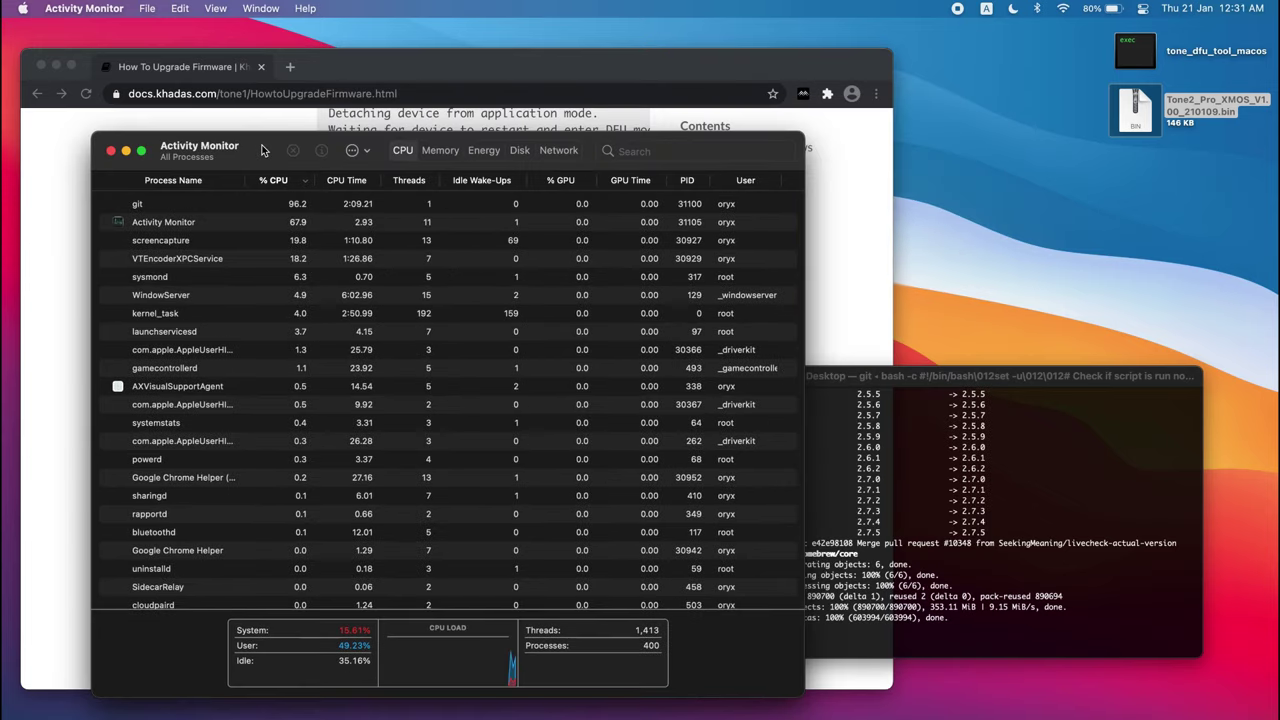
click(215, 207)
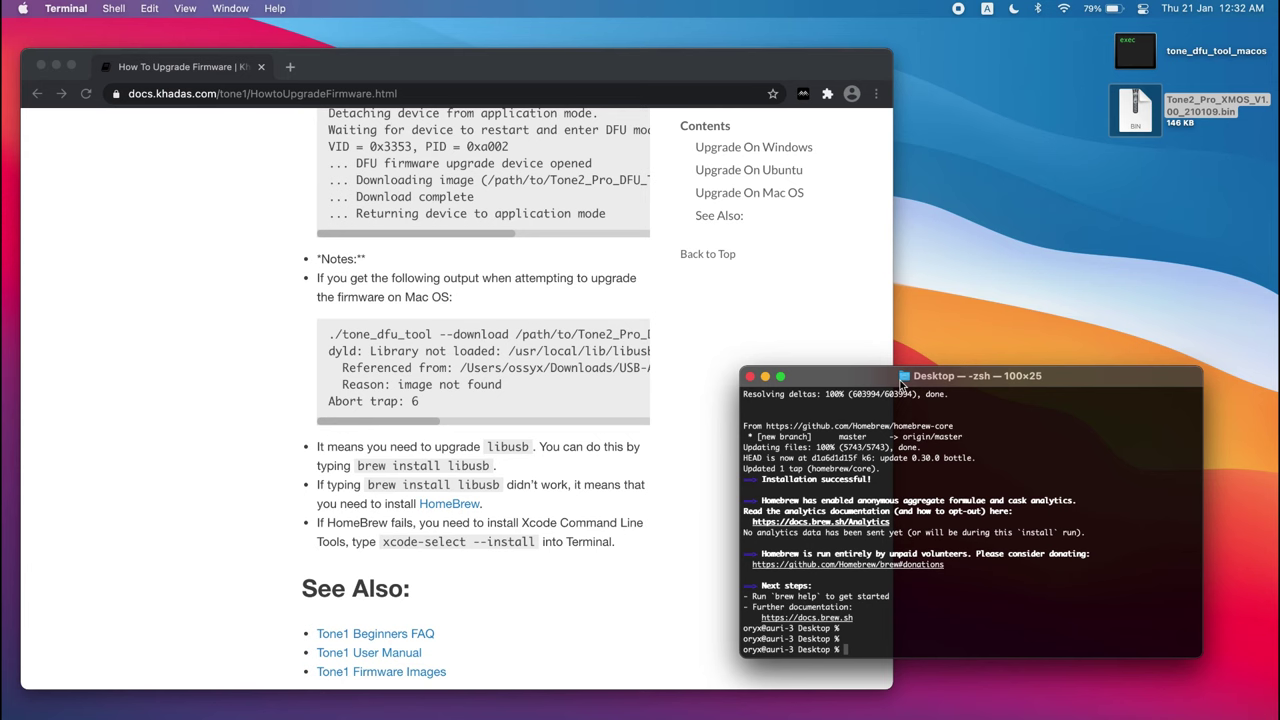
Install the missing USB library in Terminal with brew install libusb
text(brew install libusb)
key(Return)
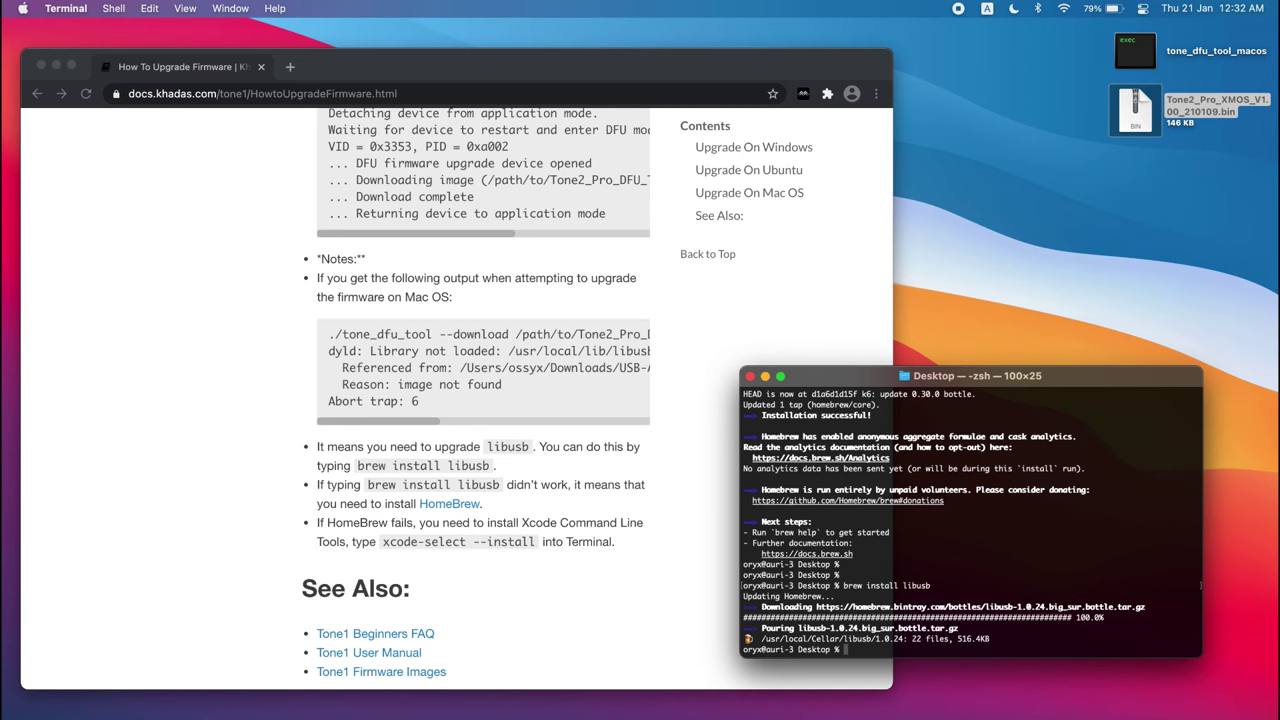
Flash the Desktop's Tone2_Pro_XMOS_V1.00_210109.bin with ./tone_dfu_tool_macos --download and compare the Terminal output with the guide's success example
text(./tone_dfu_tool_macos --download /Users/oryx/Desktop/Tone2_Pro_XMOS_V1.00_210109.bin)
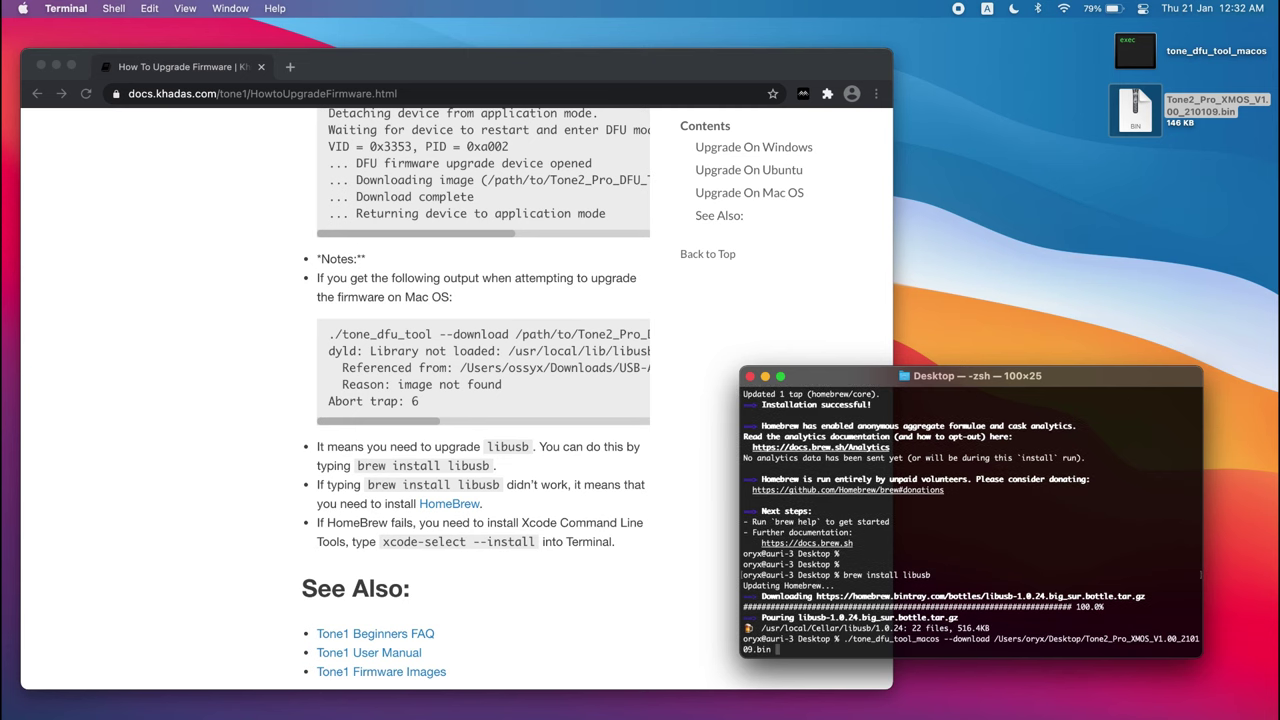
key(Return)
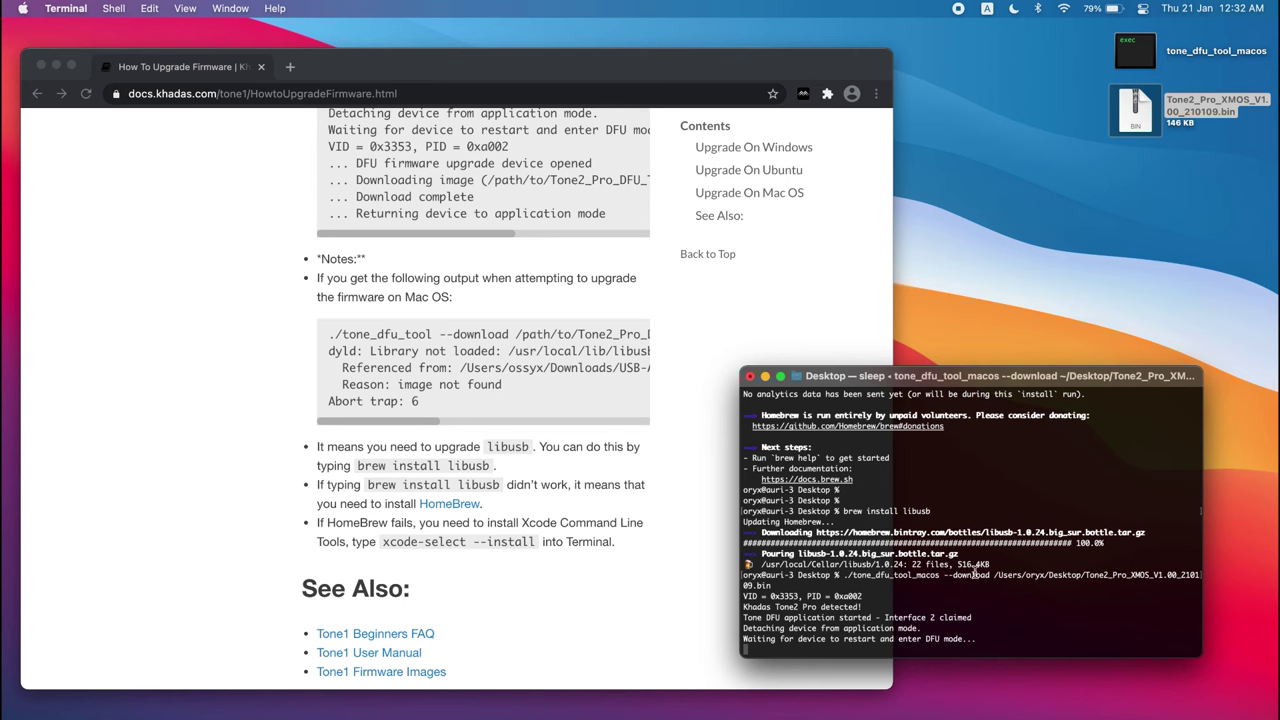
drag(993, 640, 742, 637)
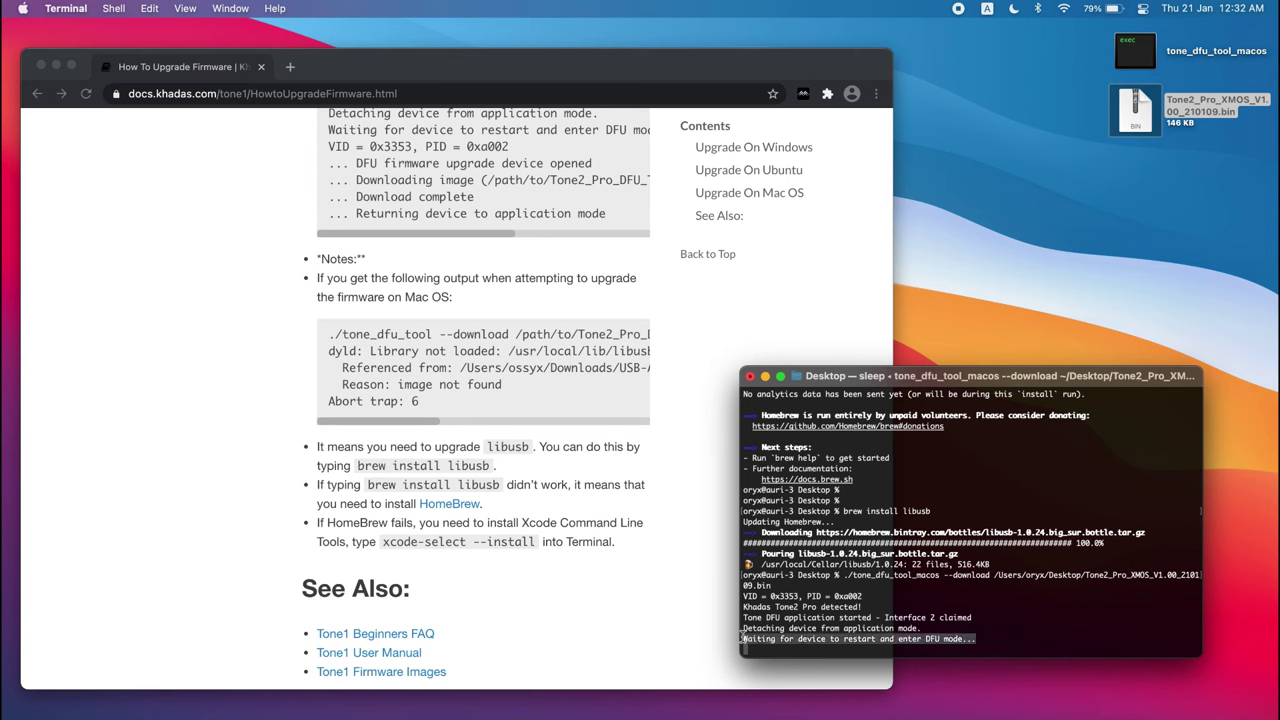
click(1046, 643)
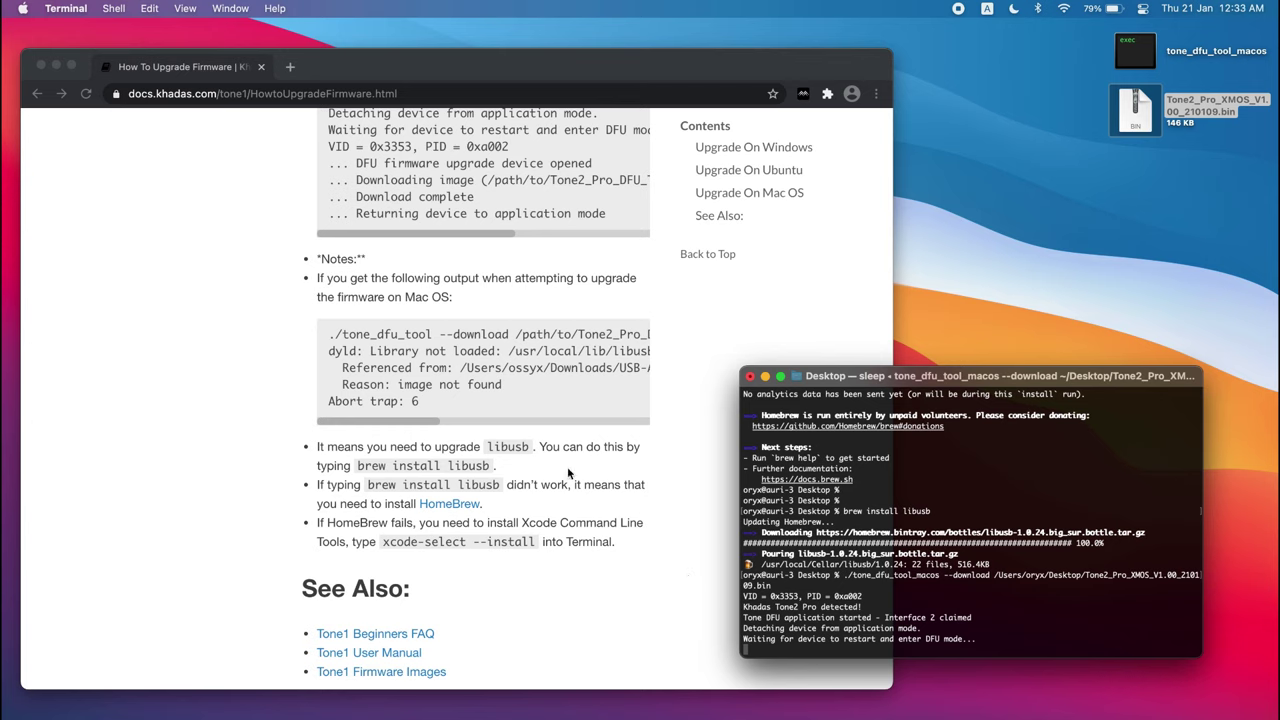
scroll(567, 466, up, 5)
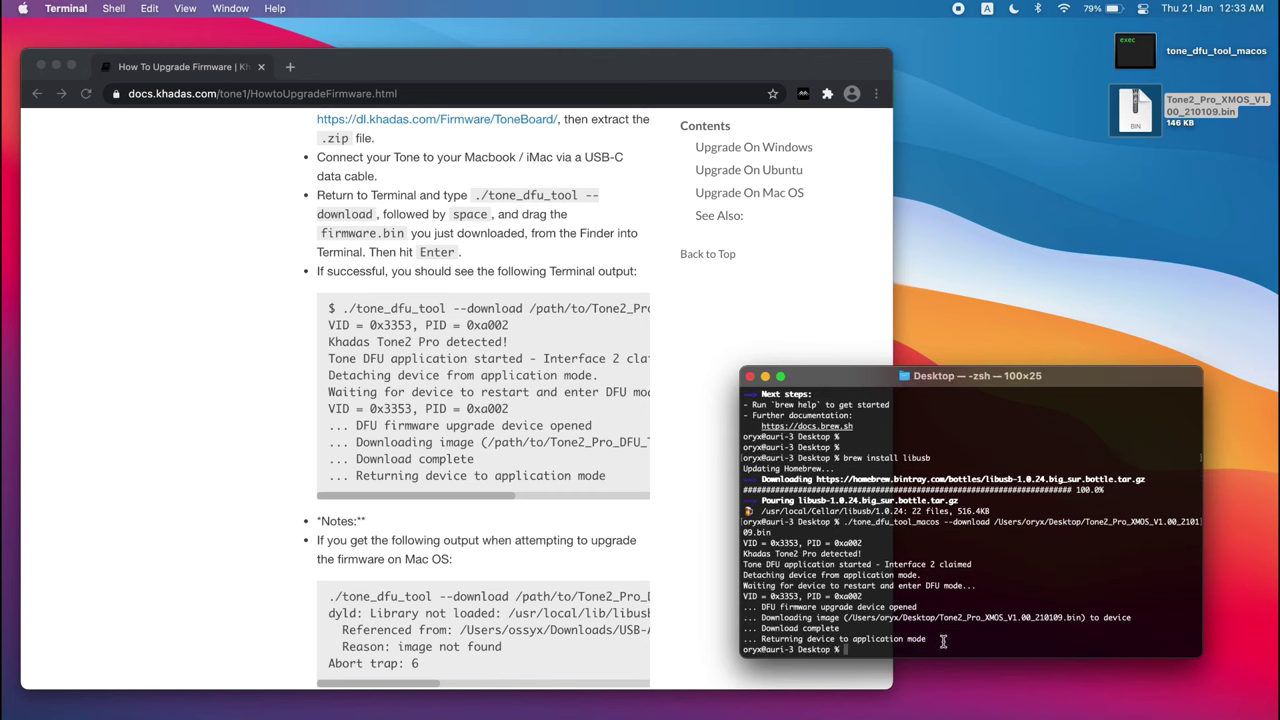
drag(945, 640, 760, 642)
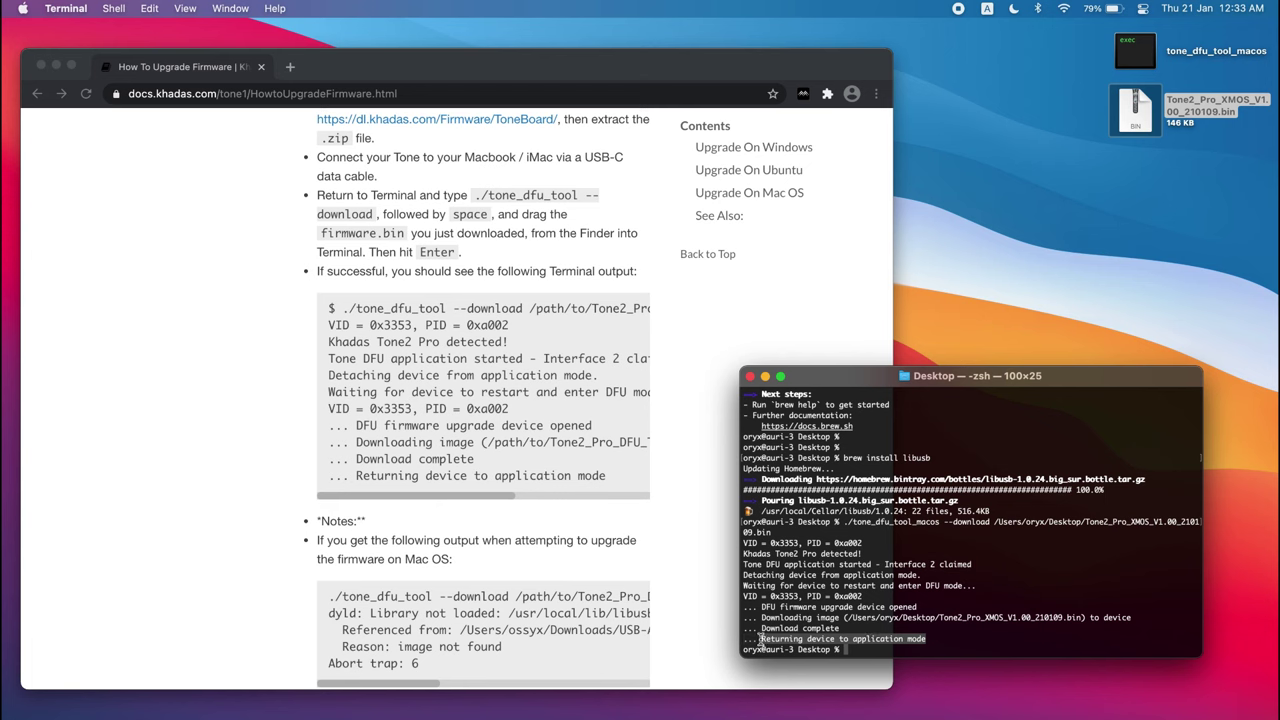
click(946, 649)
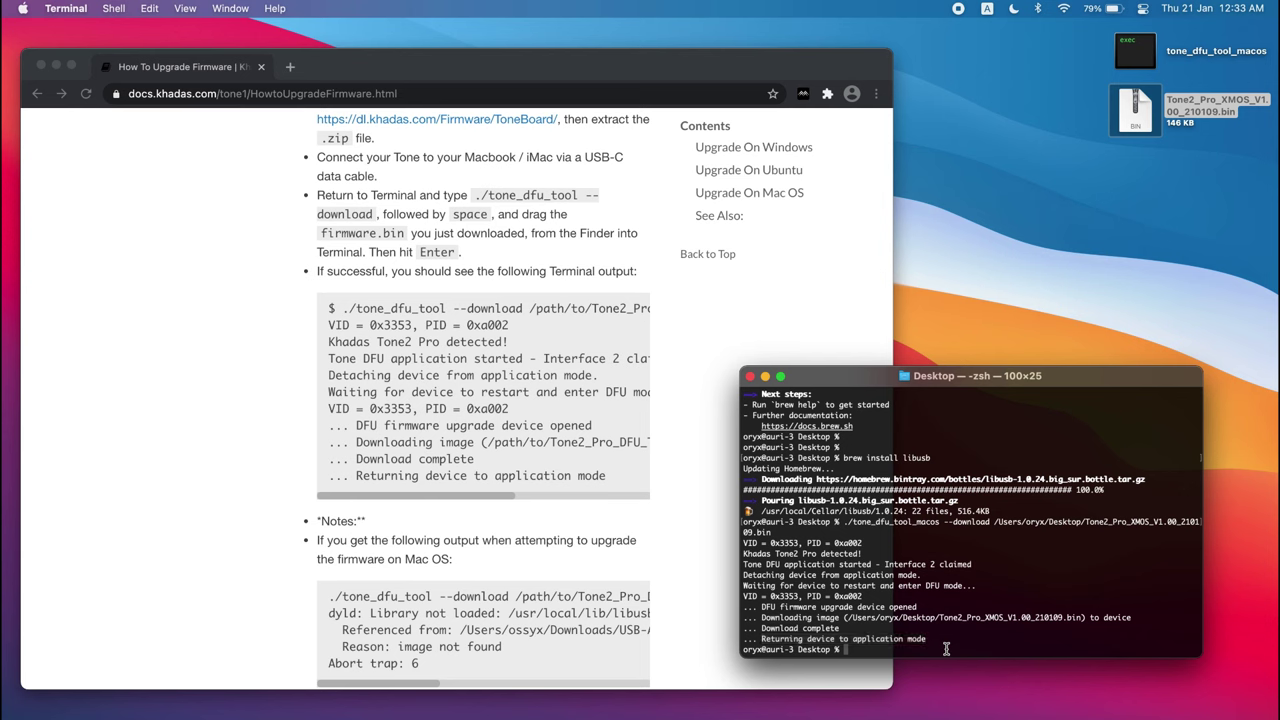